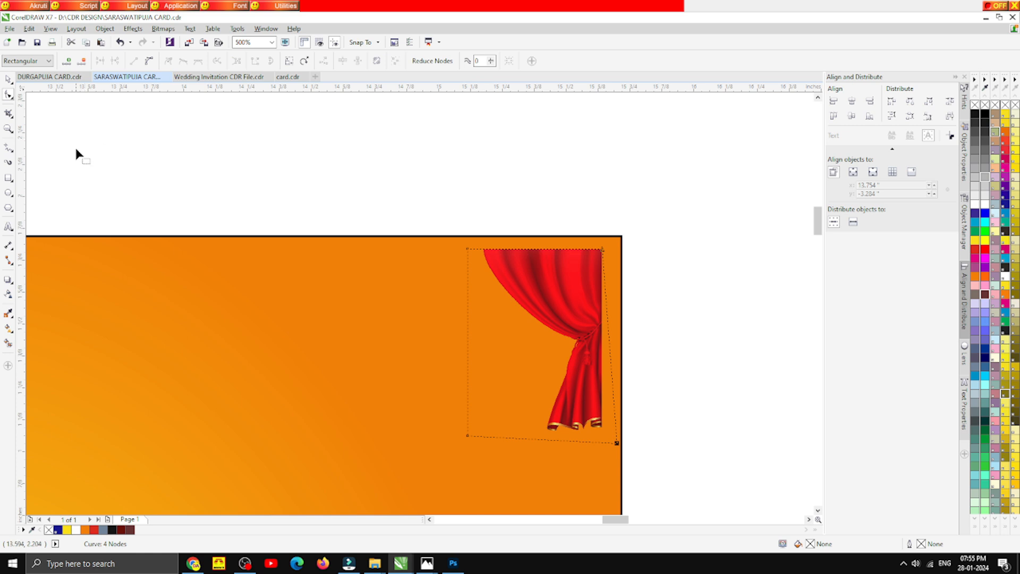
- Move the red curtain image flush into the upper-right corner of the orange card
click(11, 285)
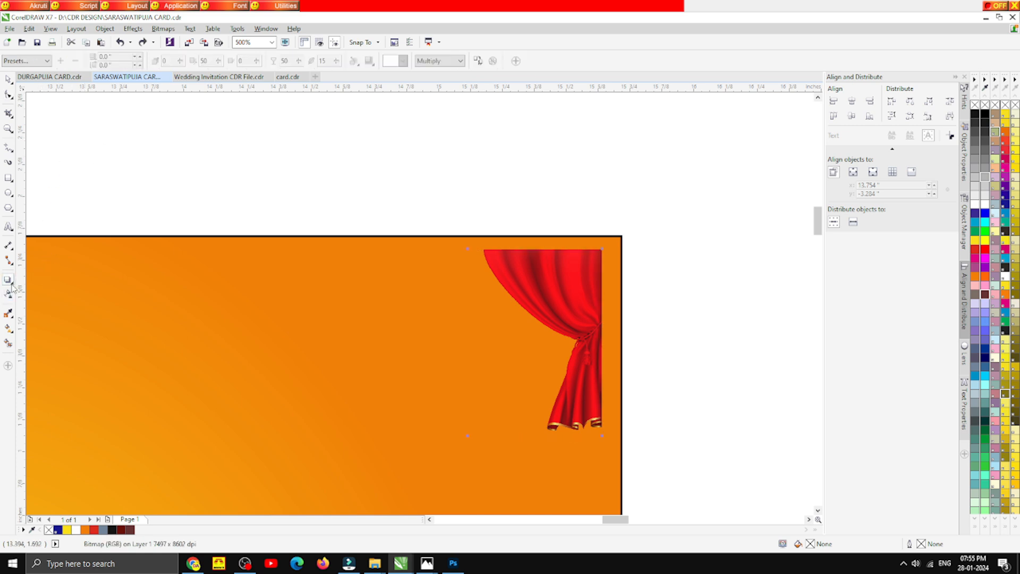
drag(514, 247, 585, 238)
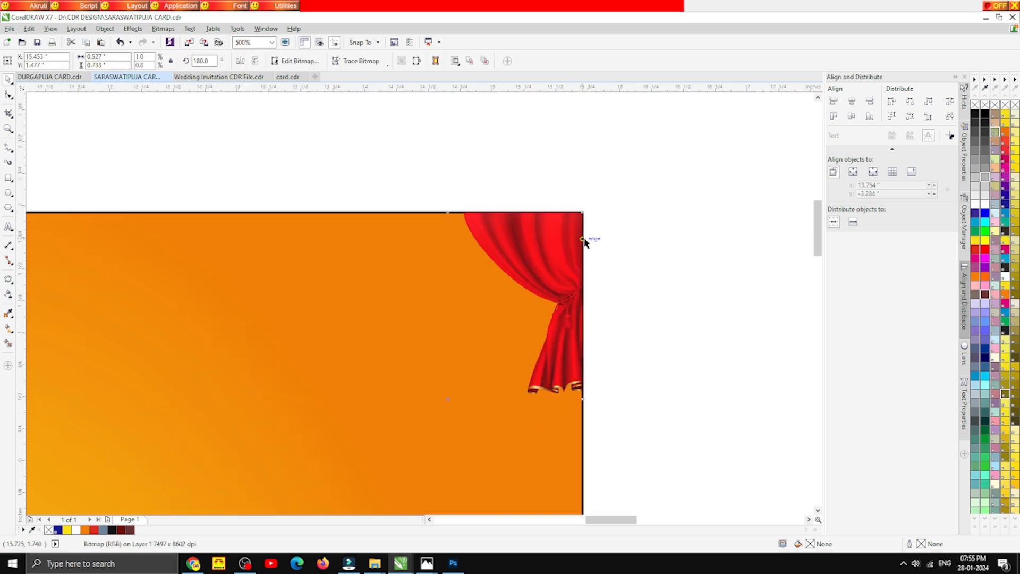
scroll(586, 239, down, 3)
click(602, 265)
click(571, 253)
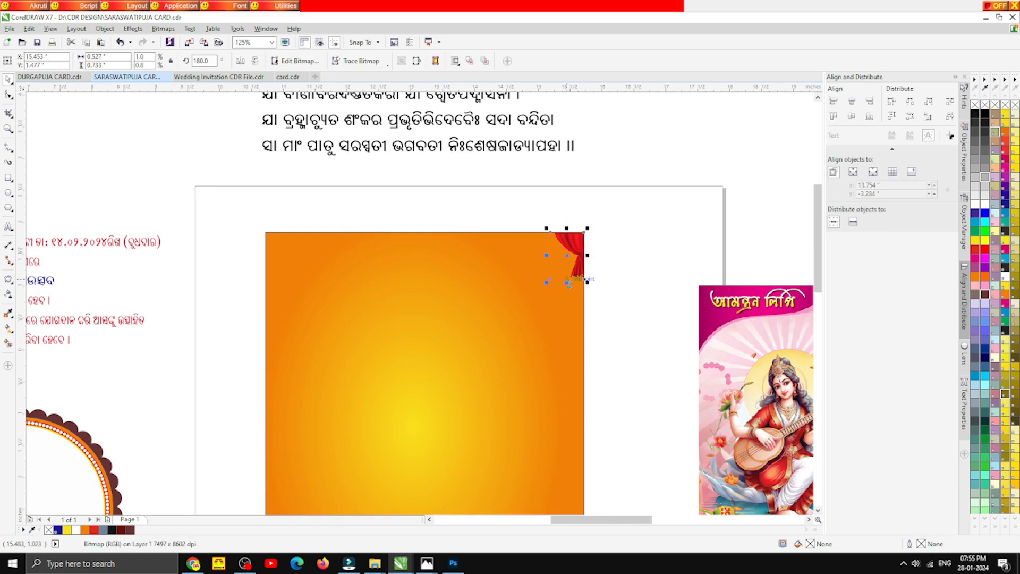
- Enlarge the curtain down and inward from the card's upper-right corner to about 0.92 × 2.45 in
click(616, 312)
scroll(576, 263, down, 2)
scroll(577, 267, up, 2)
click(563, 321)
drag(566, 328, 567, 422)
key(ctrl+z)
drag(548, 328, 527, 389)
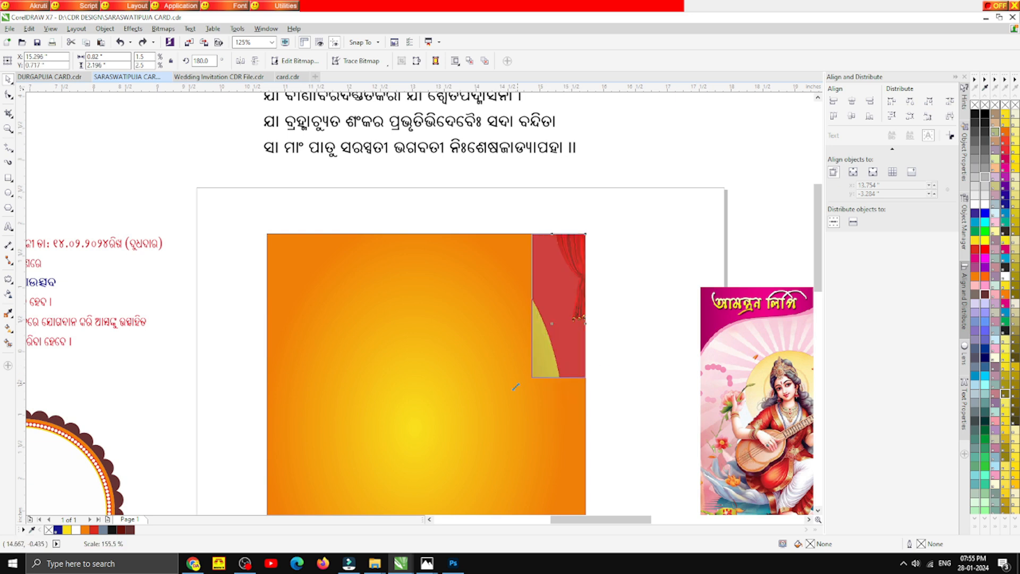
- Duplicate the curtain, mirror the copy horizontally and fit it flush into the card's upper-left corner
drag(564, 268, 314, 255)
right_click(314, 253)
scroll(313, 243, up, 2)
click(192, 98)
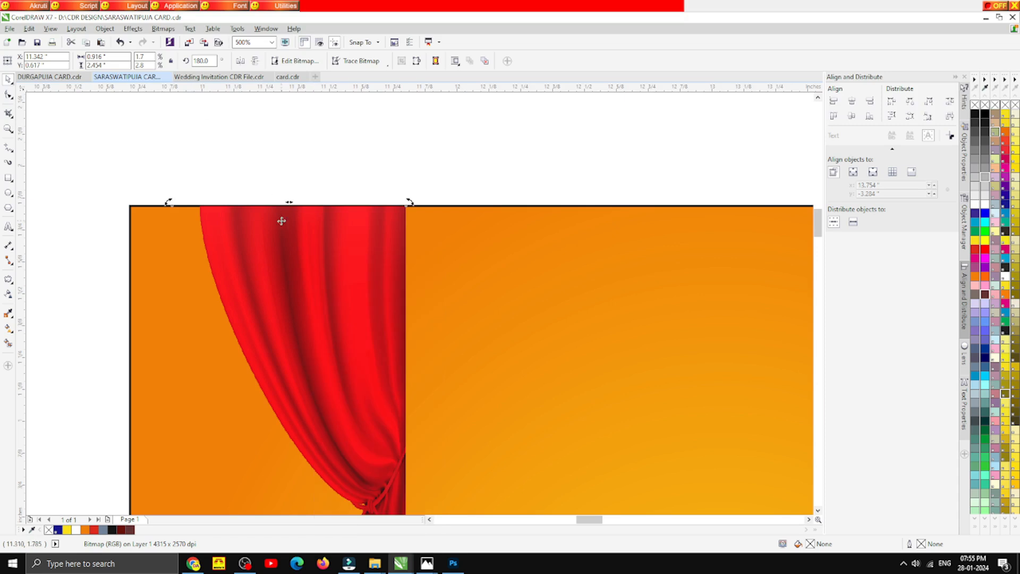
click(240, 61)
click(250, 186)
drag(231, 254, 190, 250)
click(182, 106)
- Set the centre colour of the card background's elliptical fountain fill to a magenta sampled from the pink reference card
scroll(260, 187, down, 2)
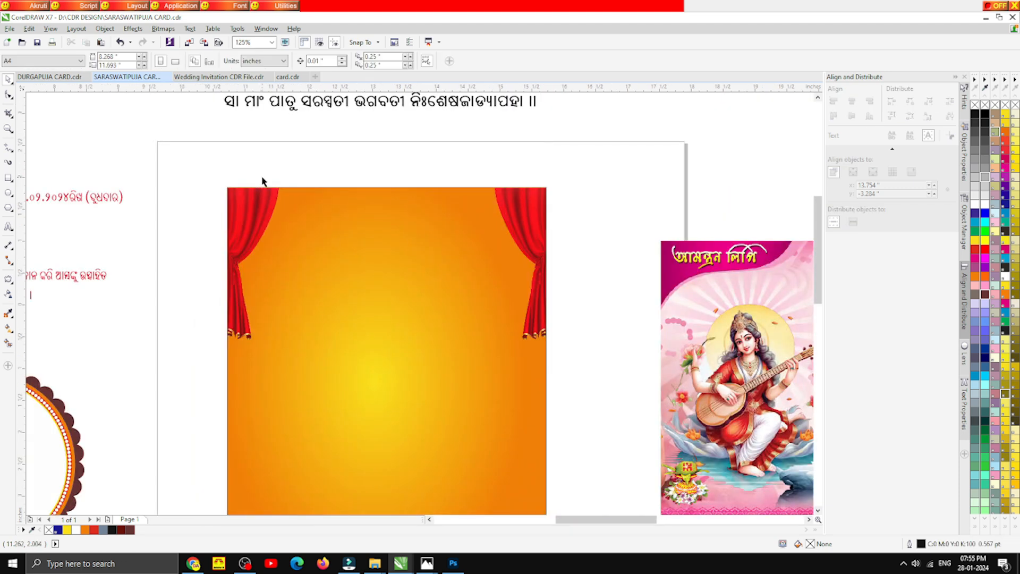
scroll(266, 182, down, 2)
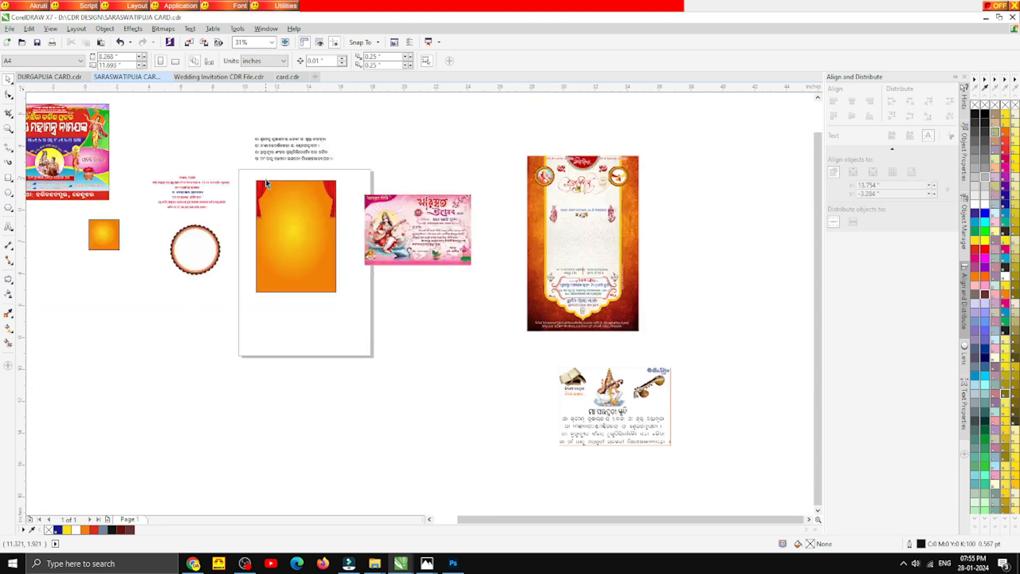
scroll(267, 183, up, 2)
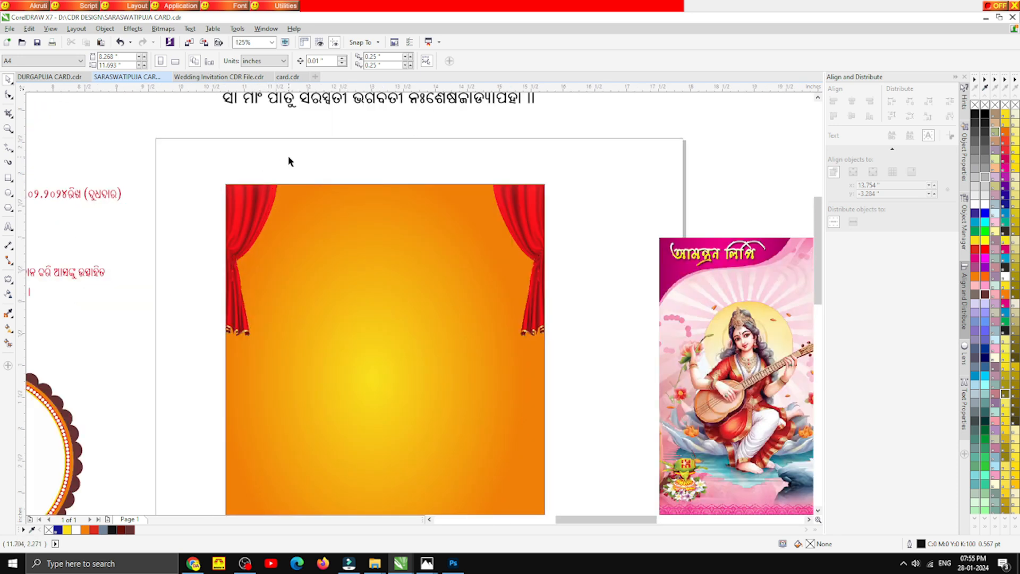
click(351, 306)
key(ctrl+z)
key(g)
scroll(353, 268, down, 1)
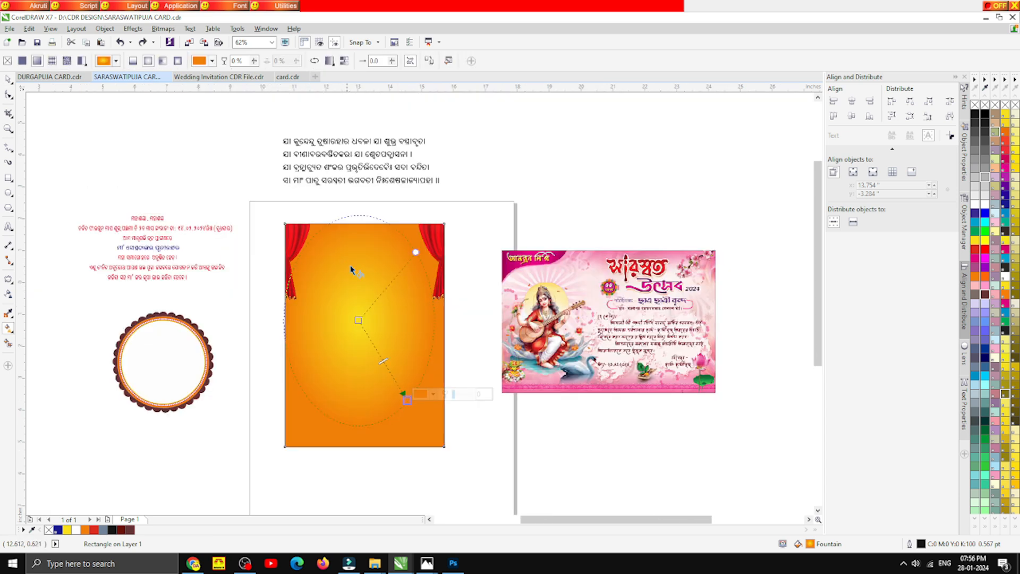
scroll(389, 308, up, 1)
click(326, 343)
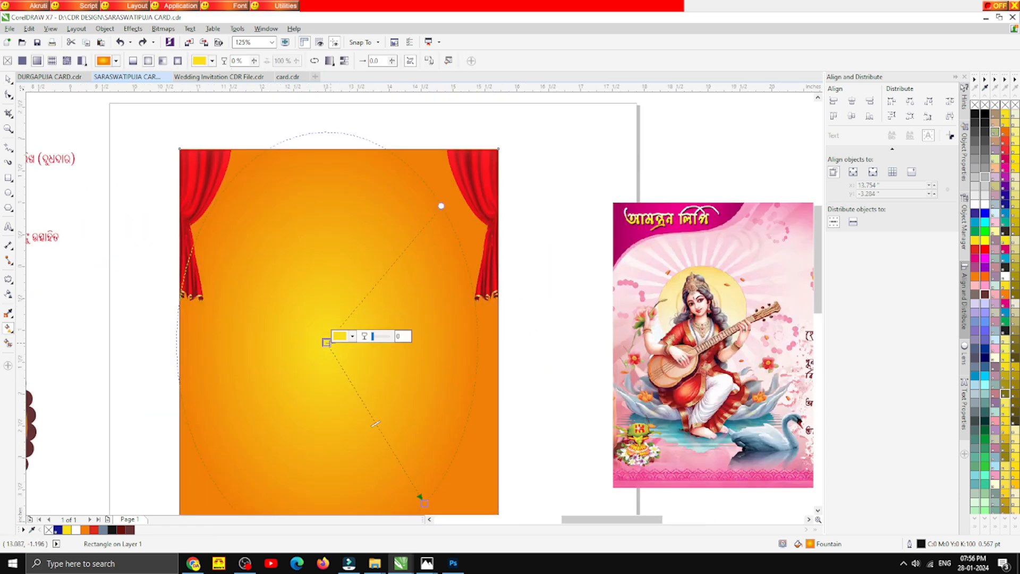
click(352, 336)
click(375, 359)
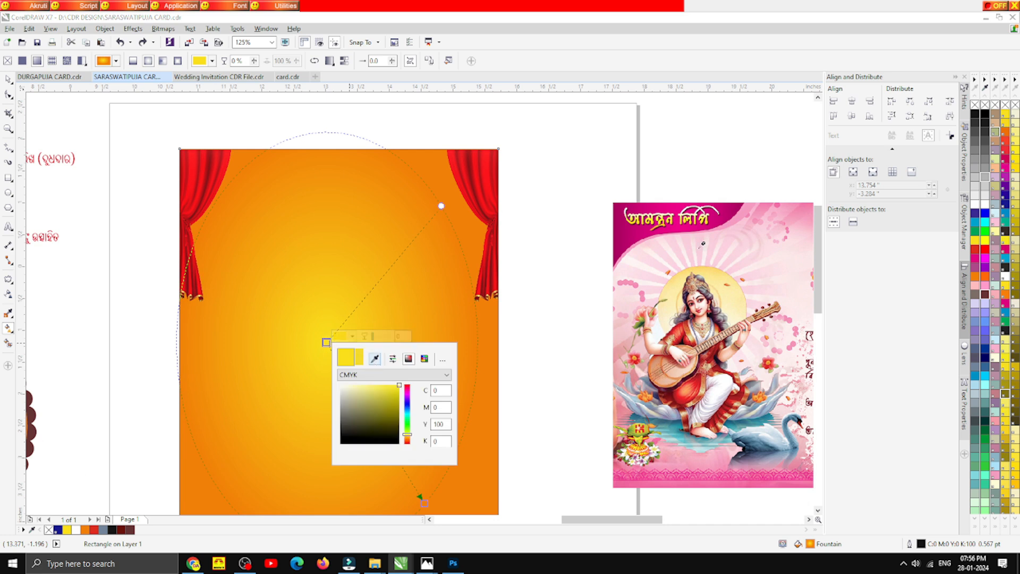
click(680, 219)
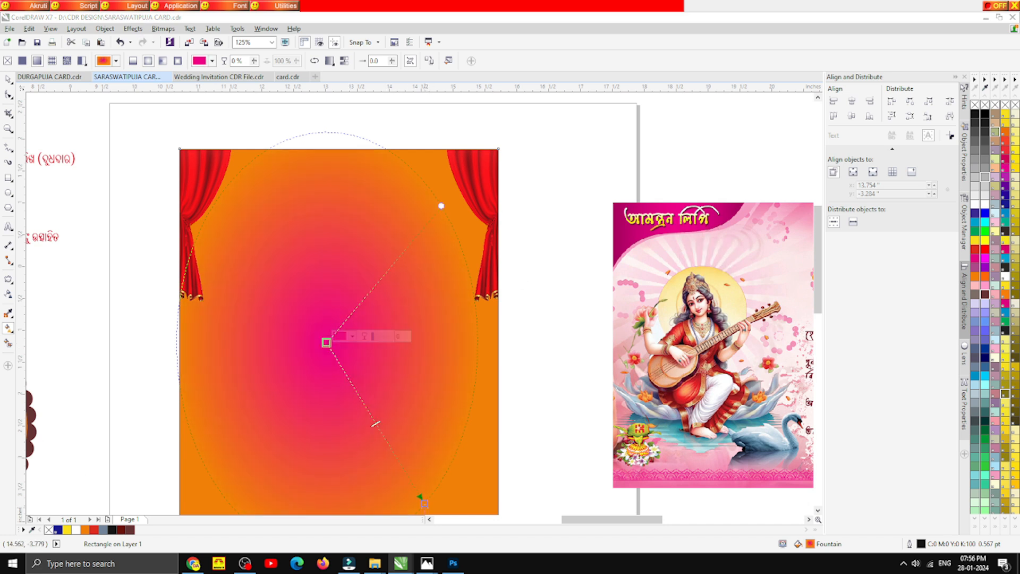
- Set the outer colour of the card background's fountain fill to the dark magenta sampled from the reference card's corner
click(424, 502)
click(449, 497)
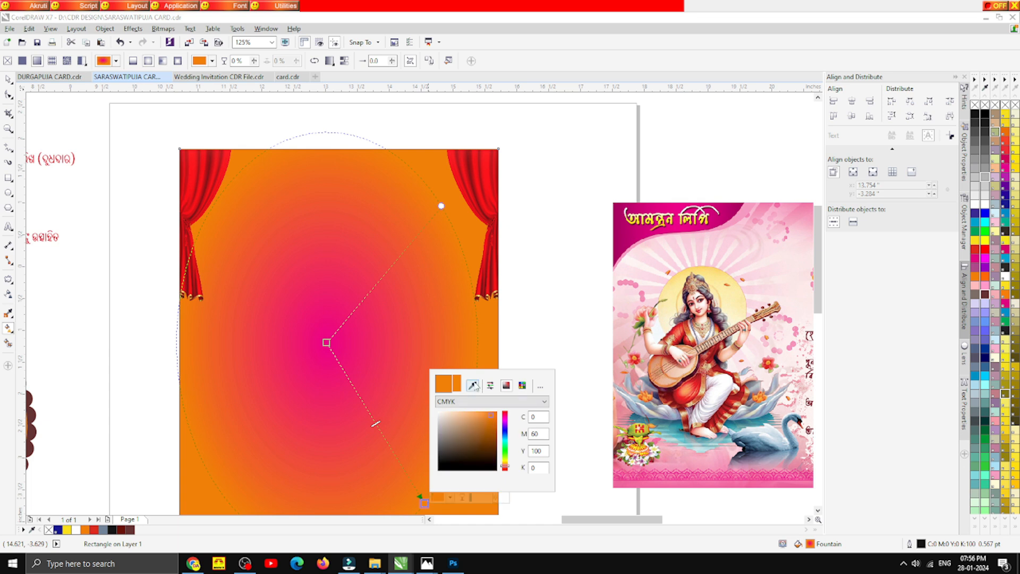
click(612, 231)
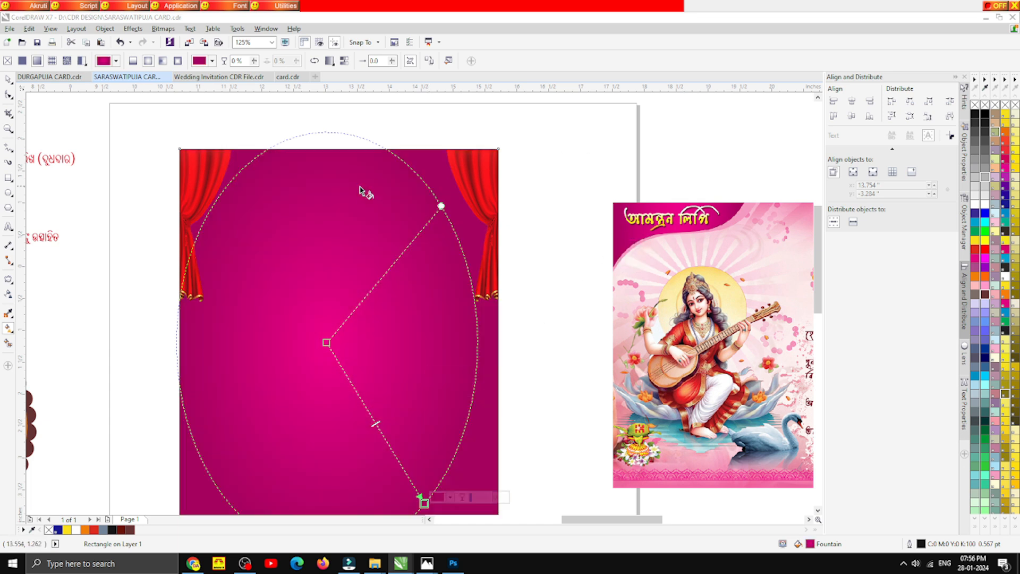
scroll(364, 194, down, 1)
click(8, 81)
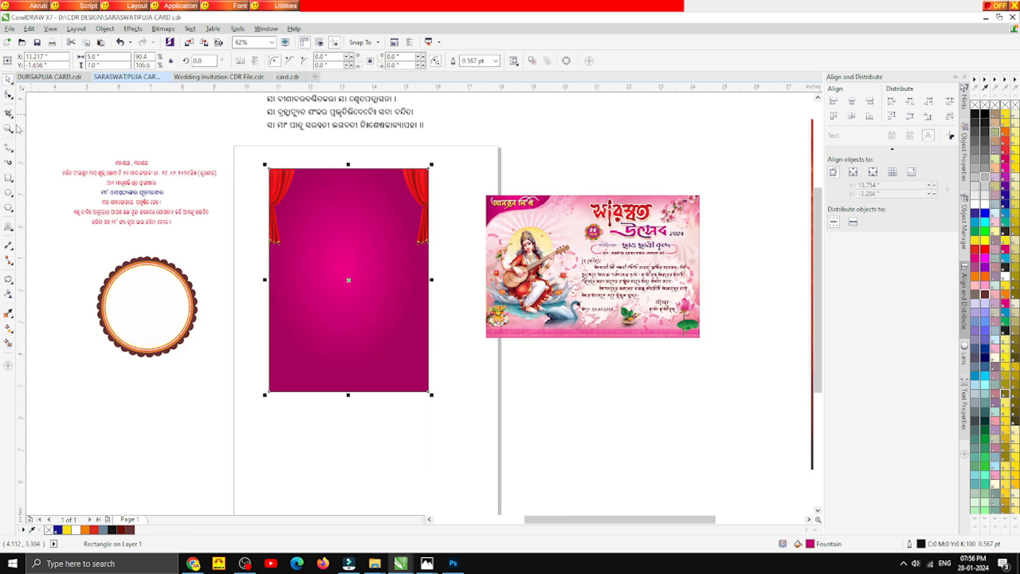
- Undo the magenta colour changes to the card's background fill and deselect it
key(ctrl+z)
key(ctrl+z)
click(61, 198)
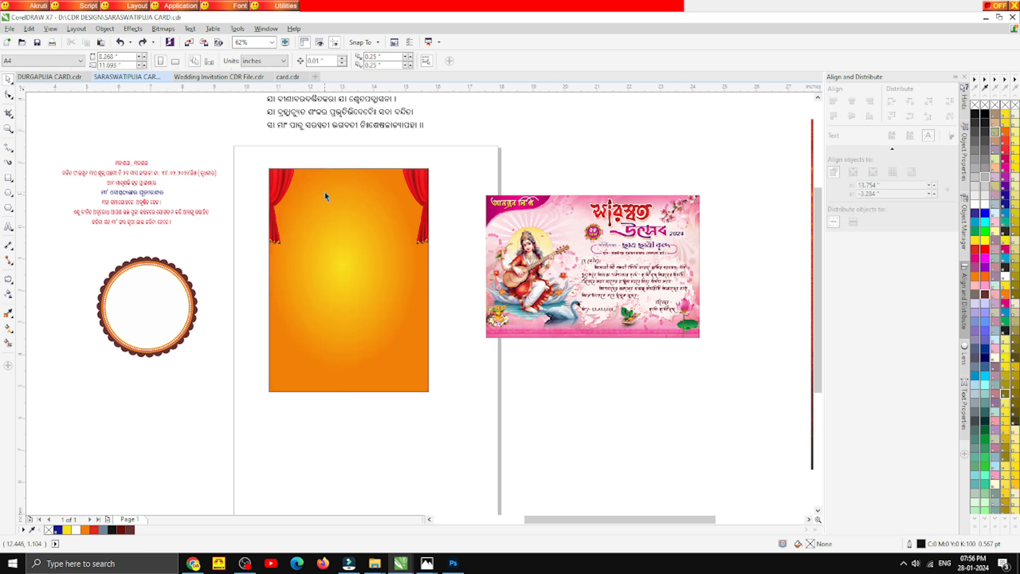
scroll(334, 143, up, 1)
scroll(344, 169, up, 1)
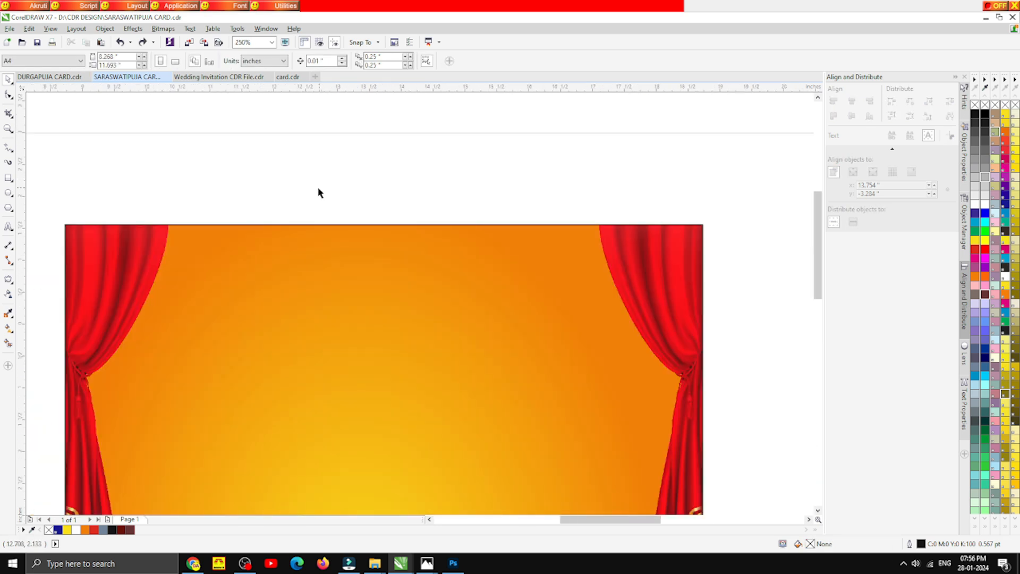
scroll(318, 194, down, 2)
scroll(309, 198, down, 1)
scroll(255, 191, down, 1)
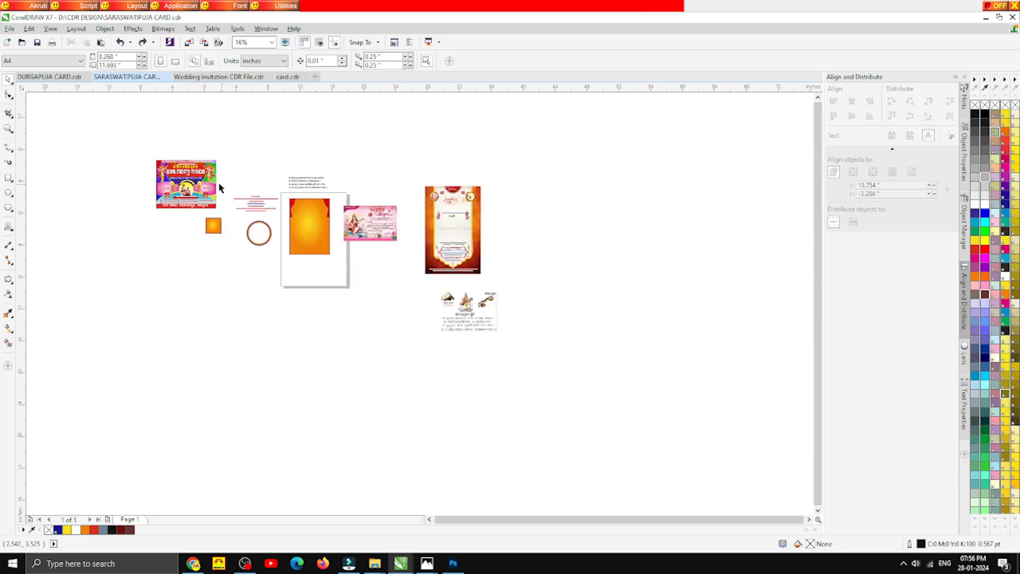
scroll(376, 216, up, 1)
scroll(411, 233, up, 2)
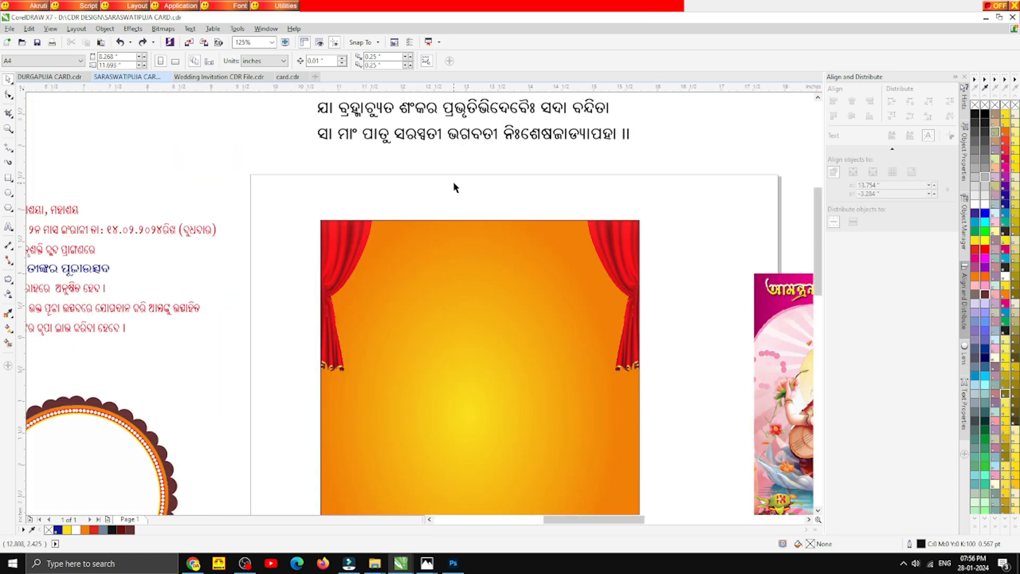
scroll(330, 239, down, 1)
scroll(397, 260, up, 1)
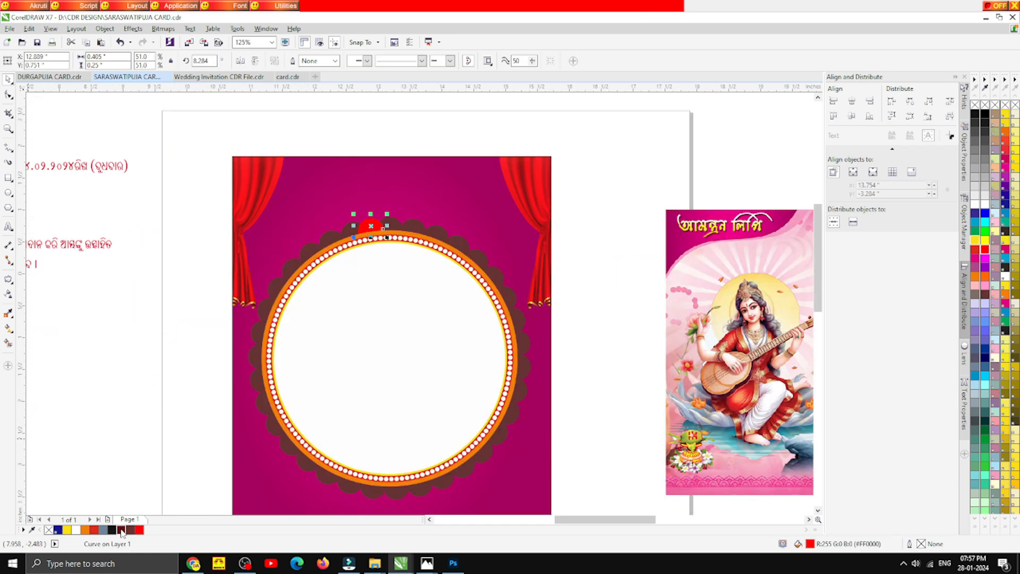
- Select the 18 scallops on the right half of the circular frame and fill them with dark maroon C14 M100 Y98 K62
drag(339, 100, 553, 301)
click(556, 331)
drag(583, 496, 516, 245)
click(510, 351)
drag(474, 347, 366, 347)
key(ctrl+z)
drag(611, 507, 377, 173)
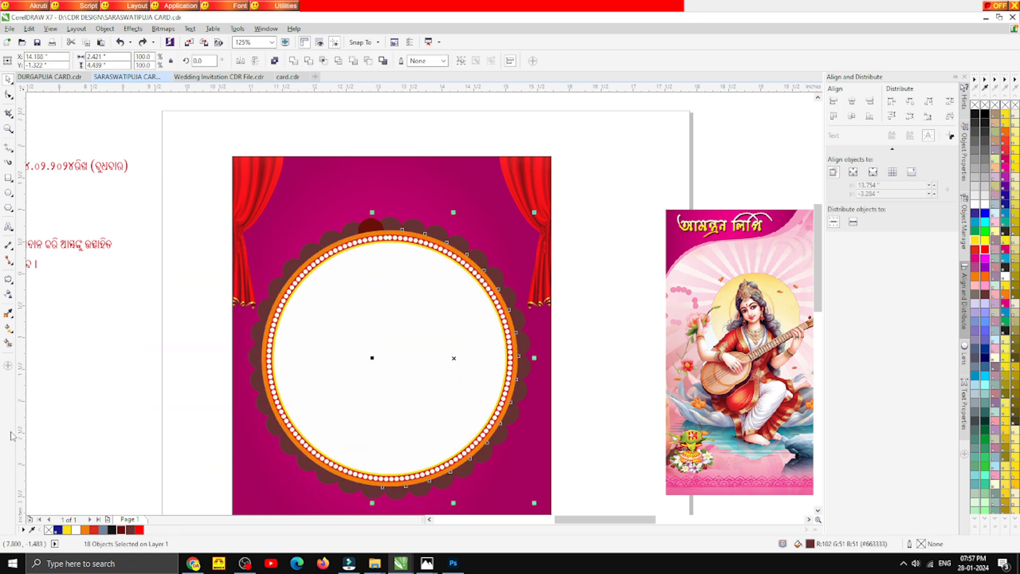
drag(595, 497, 375, 163)
click(120, 530)
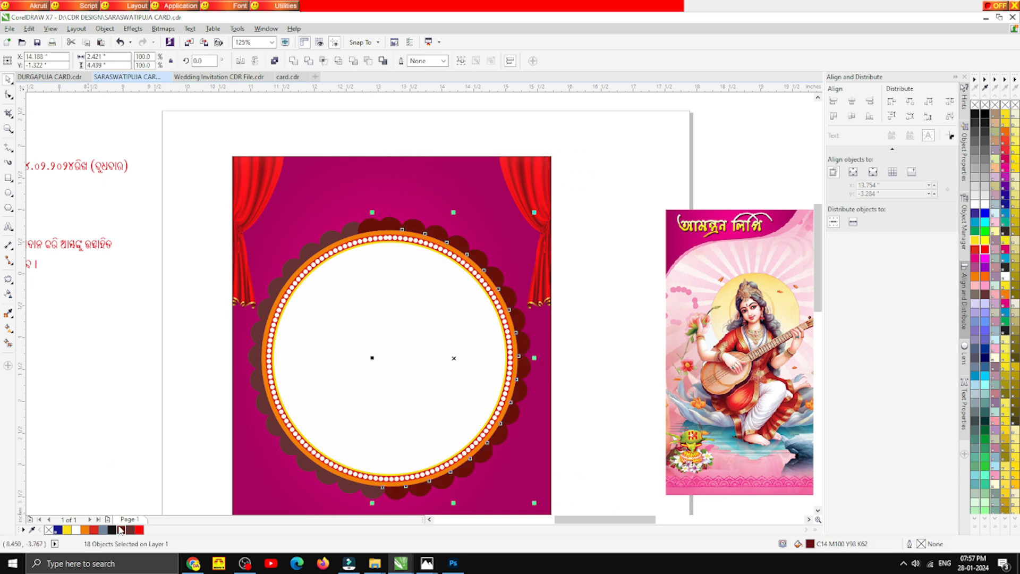
- Select the 18 scallops on the left half of the circular frame and fill them with the same dark maroon
key(Escape)
drag(241, 129, 410, 498)
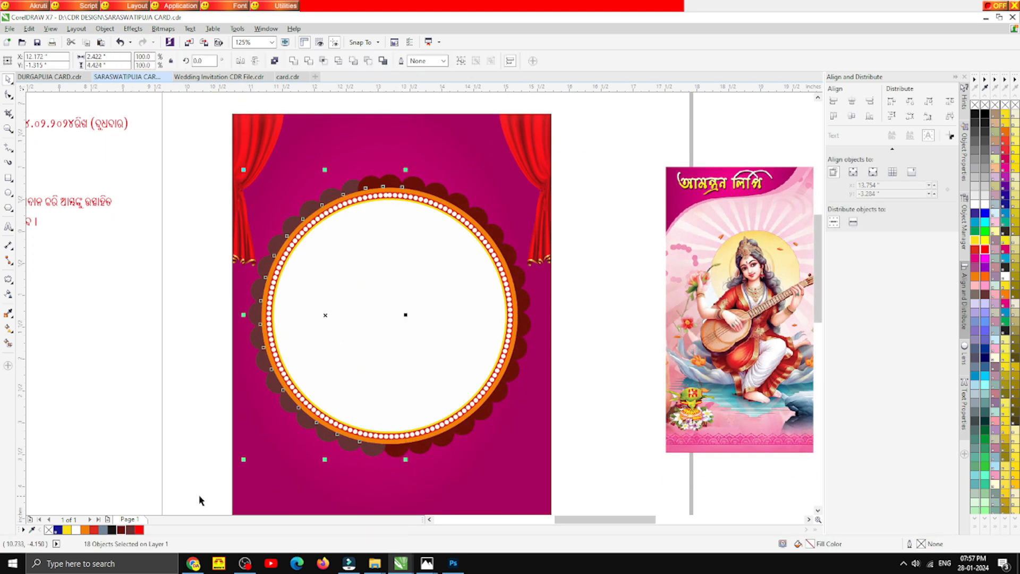
click(130, 530)
- Group all 36 scallops of the circular frame and nudge the group 0.03 in right and 0.01 in down
key(Escape)
drag(571, 477, 217, 157)
key(ctrl+g)
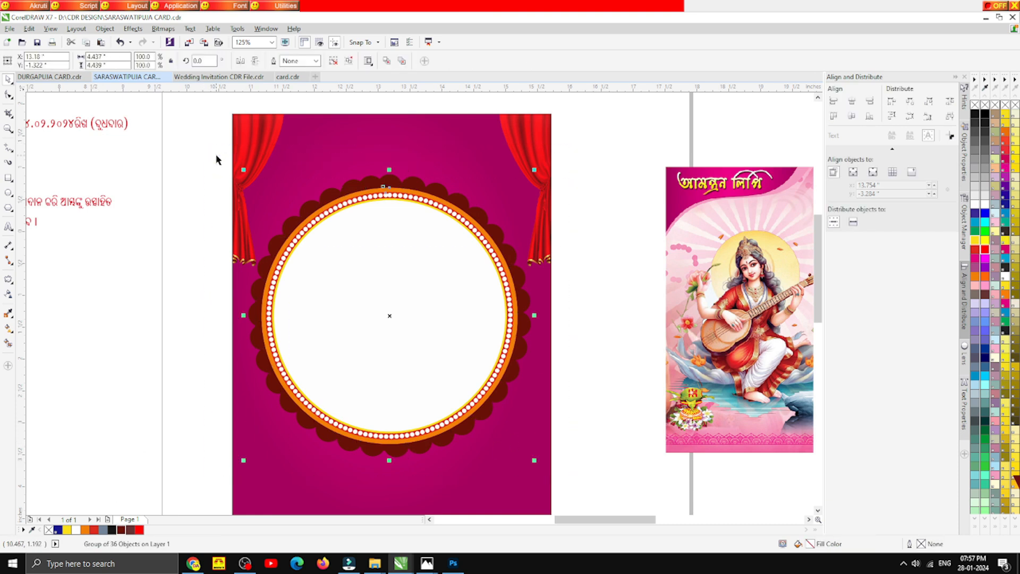
key(Right)
key(Right)
key(Right)
key(Down)
click(584, 355)
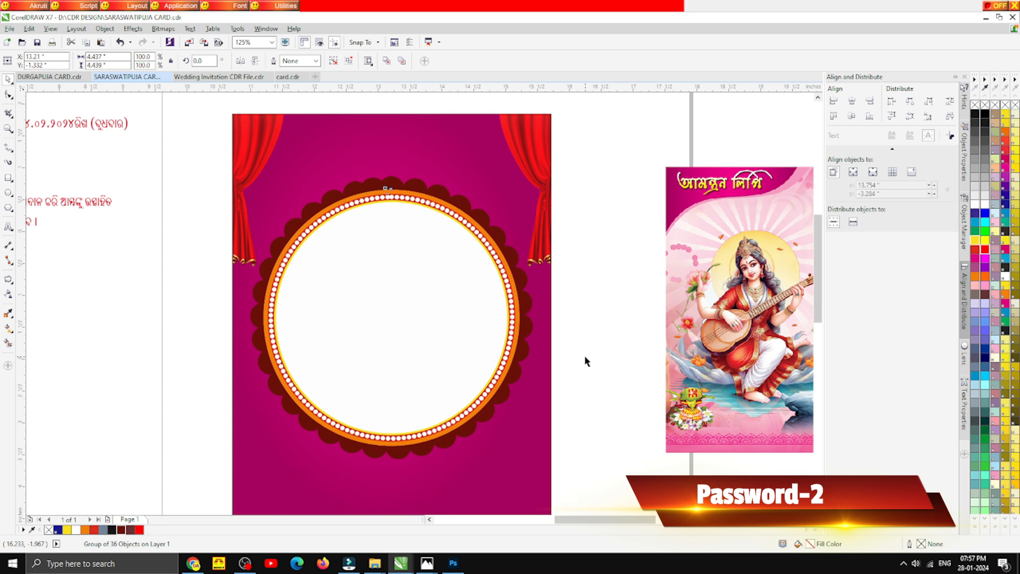
- Select the red half-round ornament with its lettering on the wedding card and bring it onto the magenta card
scroll(365, 263, down, 3)
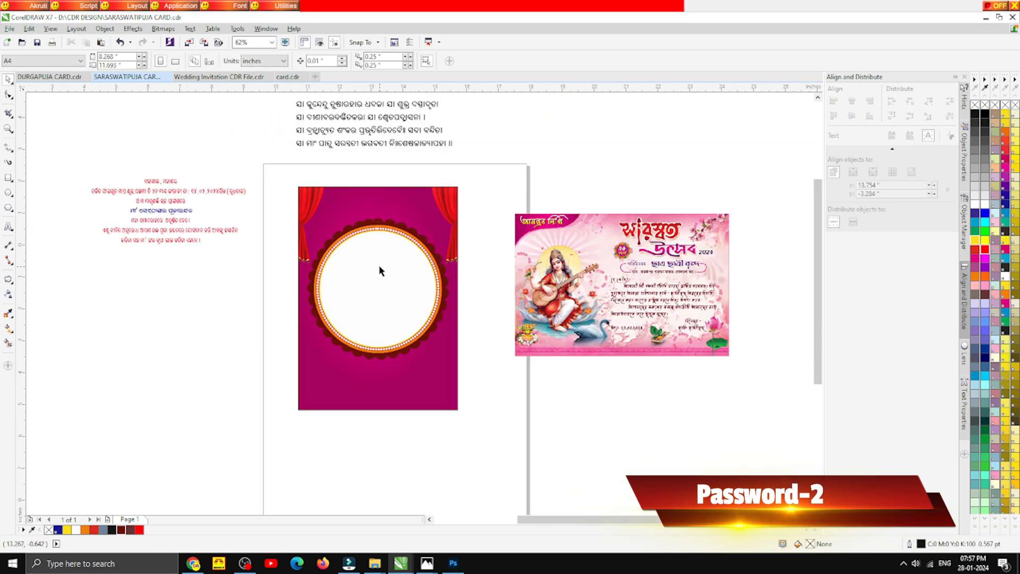
scroll(378, 266, down, 3)
scroll(381, 251, up, 3)
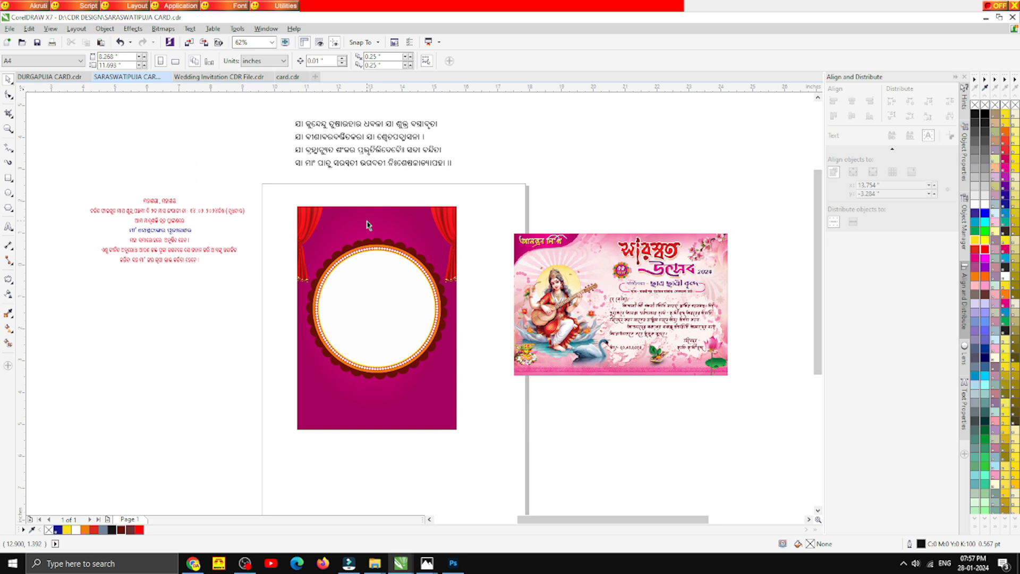
scroll(376, 289, down, 1)
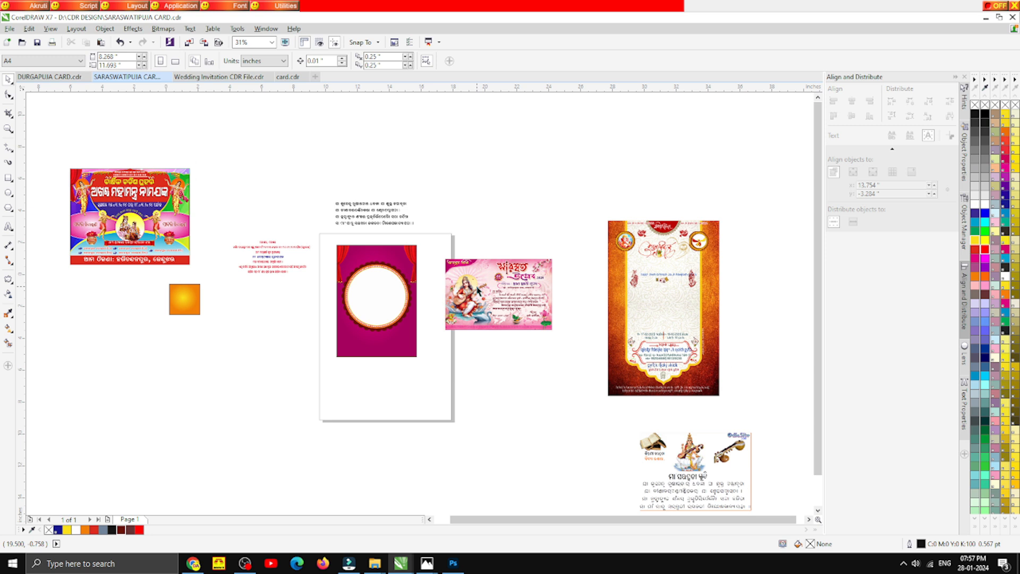
scroll(657, 236, up, 1)
click(666, 236)
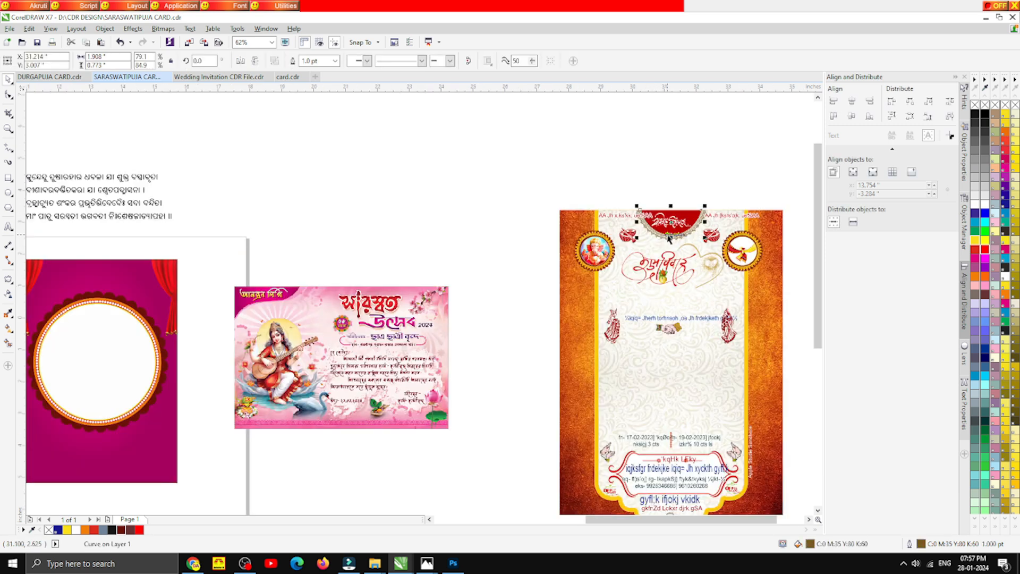
click(444, 209)
key(ctrl+z)
drag(621, 186, 715, 249)
scroll(667, 223, down, 1)
drag(667, 223, 367, 244)
- Position the half-round ornament at the centre of the magenta card's upper edge, with its flat side on the edge
scroll(366, 232, up, 1)
scroll(366, 232, up, 3)
drag(364, 332, 429, 293)
scroll(465, 332, down, 1)
scroll(445, 343, up, 2)
click(372, 228)
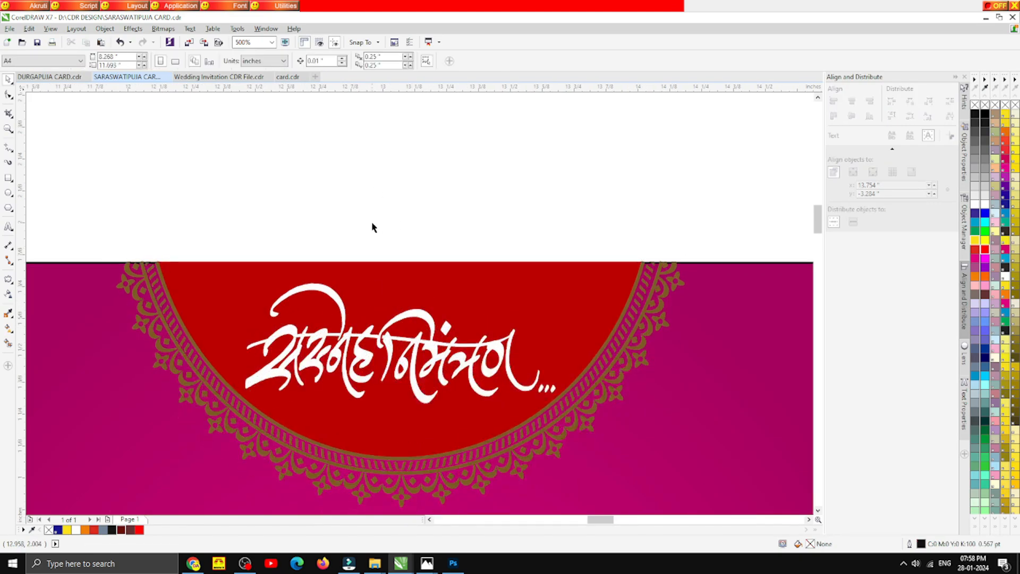
- Delete the white Hindi lettering, including its leftover strokes and dots, from the red half-round ornament
click(372, 340)
key(Delete)
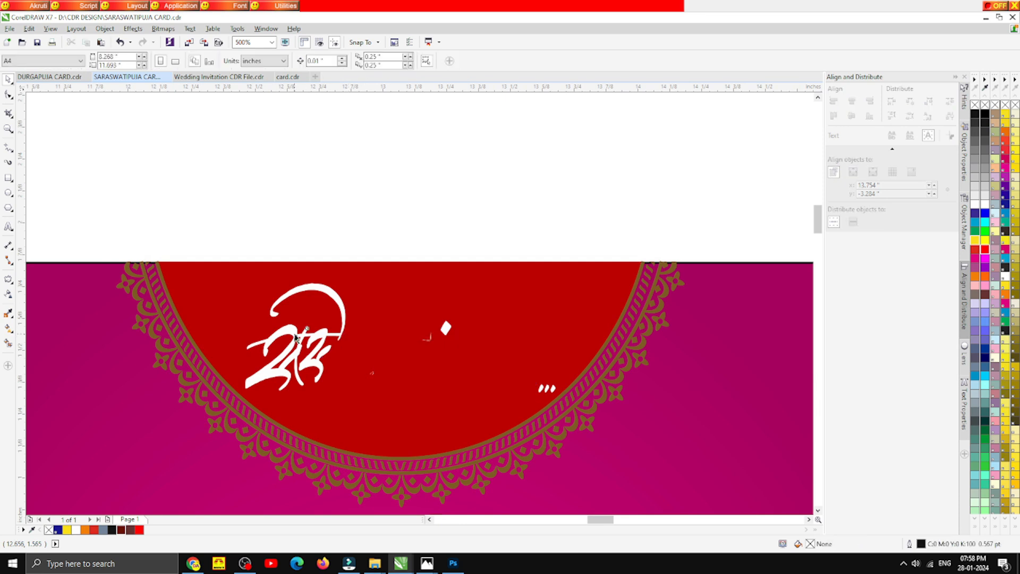
click(297, 338)
key(Delete)
drag(306, 239, 399, 368)
key(Delete)
key(Delete)
- Try to recolour the half-round ornament yellow and give it a vertical yellow-to-white linear fountain fill
scroll(402, 372, down, 2)
click(401, 372)
scroll(401, 373, up, 1)
click(984, 241)
click(624, 229)
click(408, 383)
key(g)
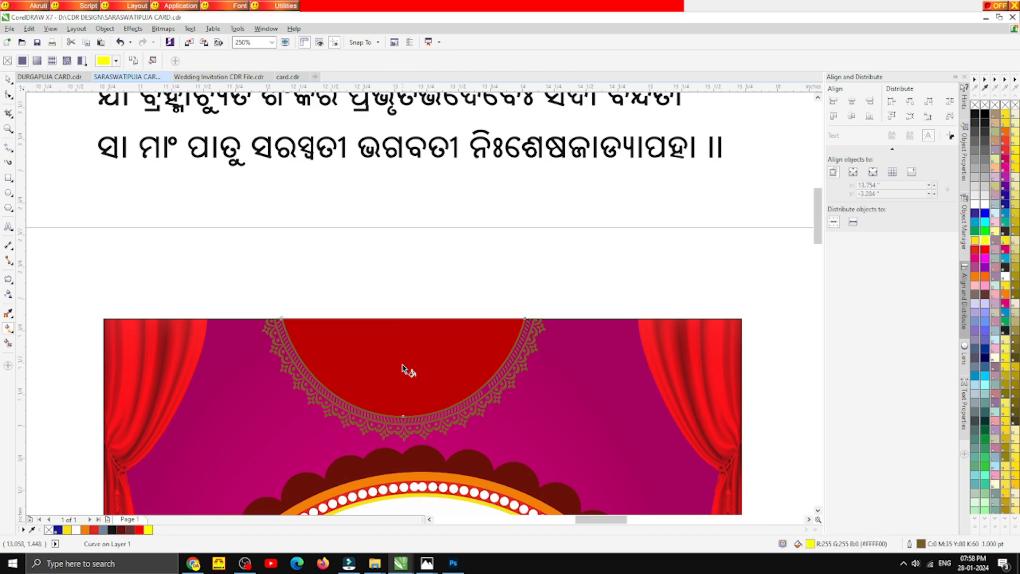
drag(394, 313, 395, 397)
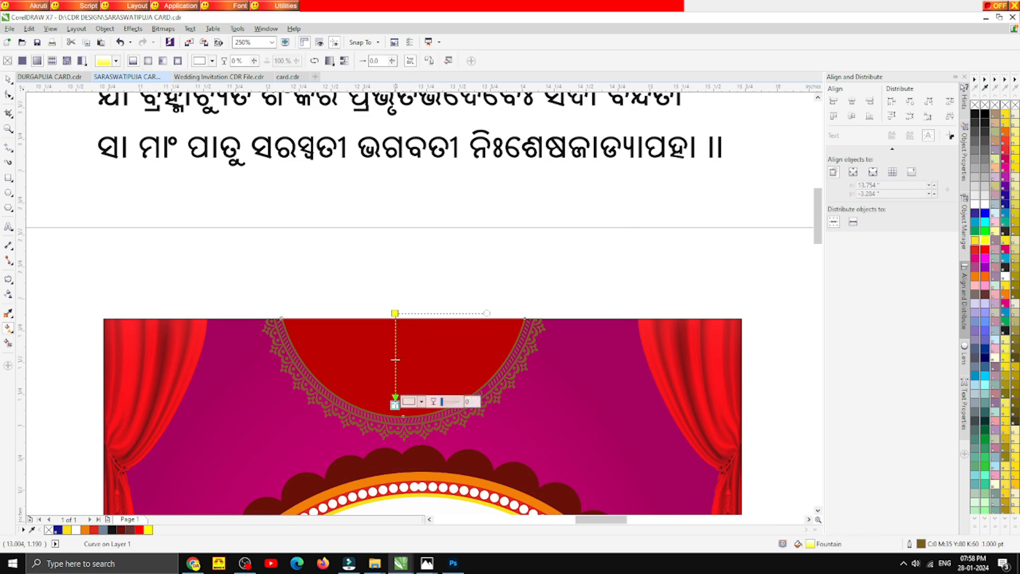
- Pull the recoloured arc out of the half-round ornament and delete it
click(8, 79)
click(198, 260)
drag(420, 376, 409, 262)
key(Delete)
- Delete the remaining brown-outlined arc of the ornament and move the red half-disc up out of its lace border
click(411, 372)
key(g)
click(8, 80)
click(205, 258)
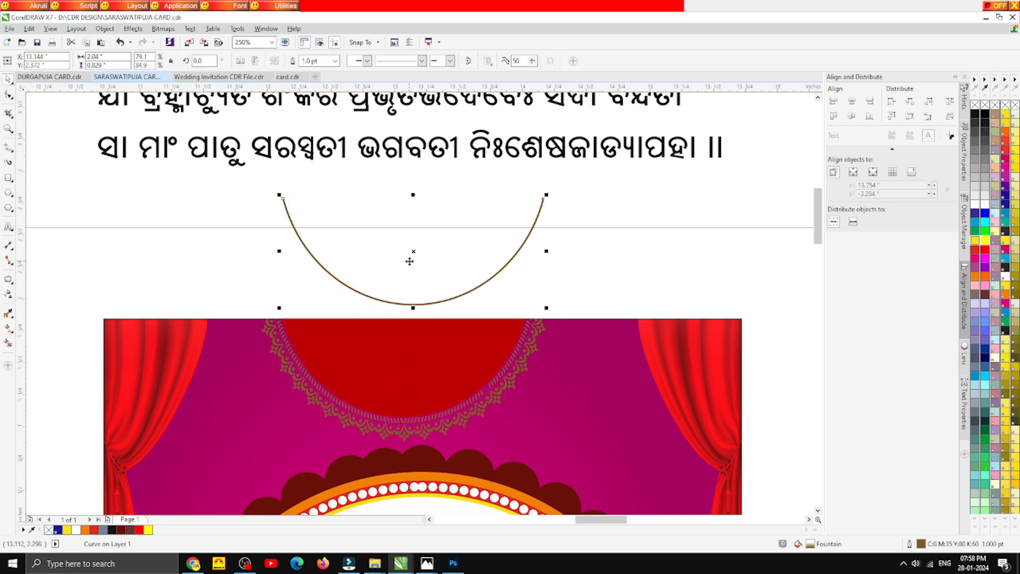
key(Delete)
drag(423, 353, 425, 290)
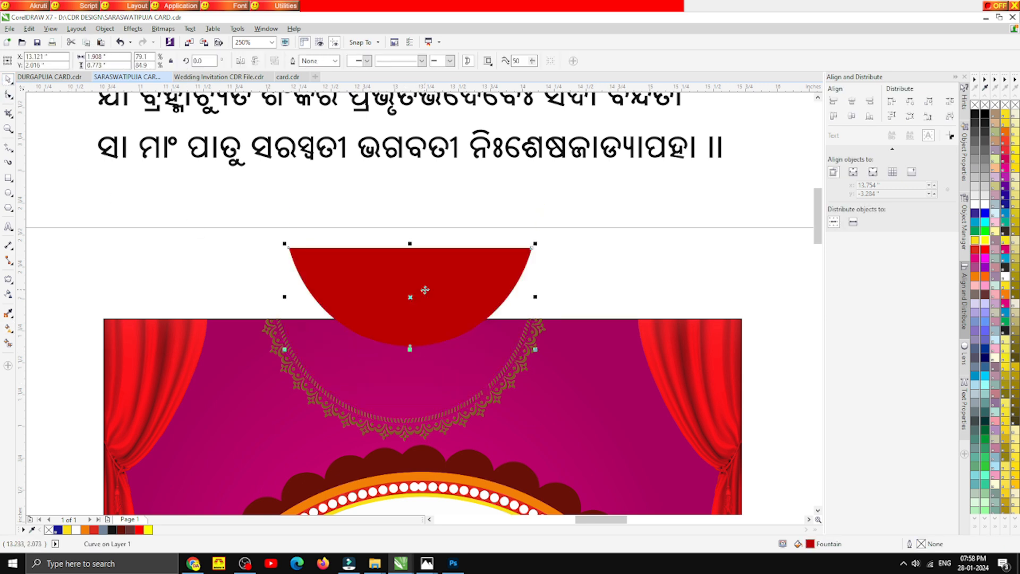
- Undo the move of the red half-disc and the deletion of the ornament's brown-outlined arc
key(ctrl+z)
key(ctrl+z)
key(ctrl+z)
click(616, 281)
drag(381, 320, 379, 268)
key(ctrl+z)
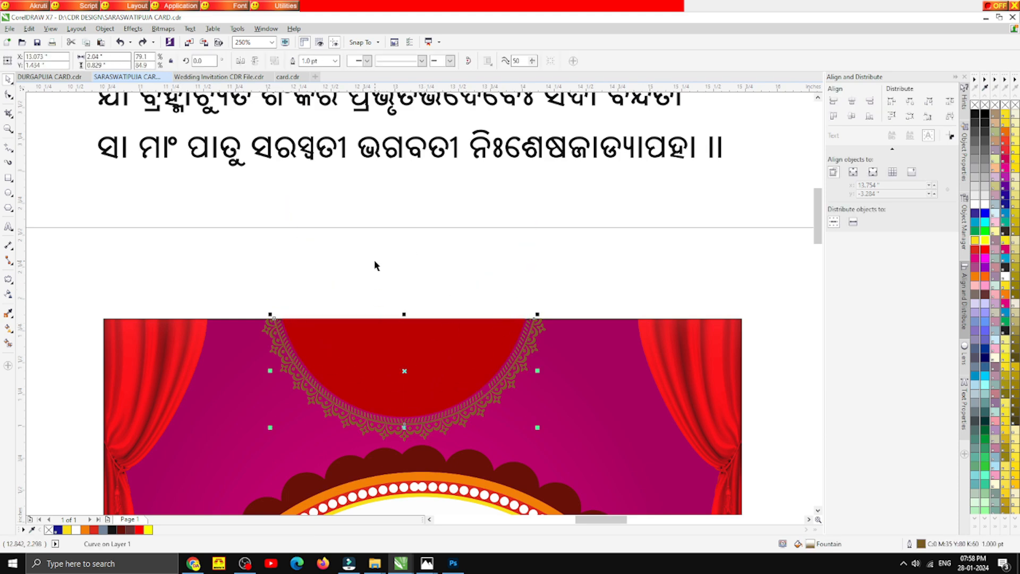
- Give the red half-disc a radial fountain fill spreading from the middle of its straight edge, with a white centre colour
key(g)
click(421, 359)
drag(403, 317, 404, 390)
click(403, 318)
click(429, 314)
click(451, 337)
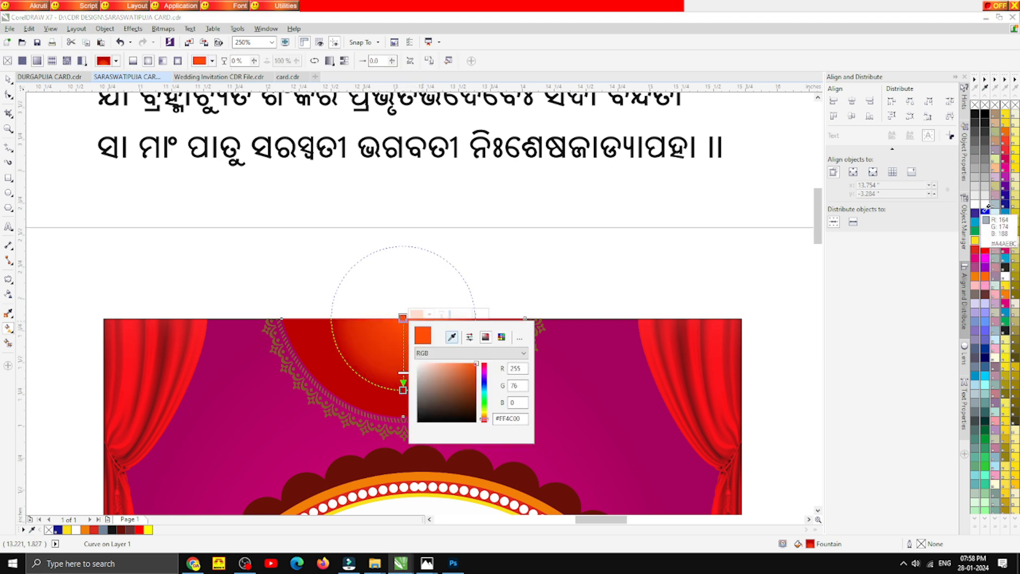
click(977, 203)
- Set the outer colour of the half-disc's radial fountain fill to yellow
click(403, 390)
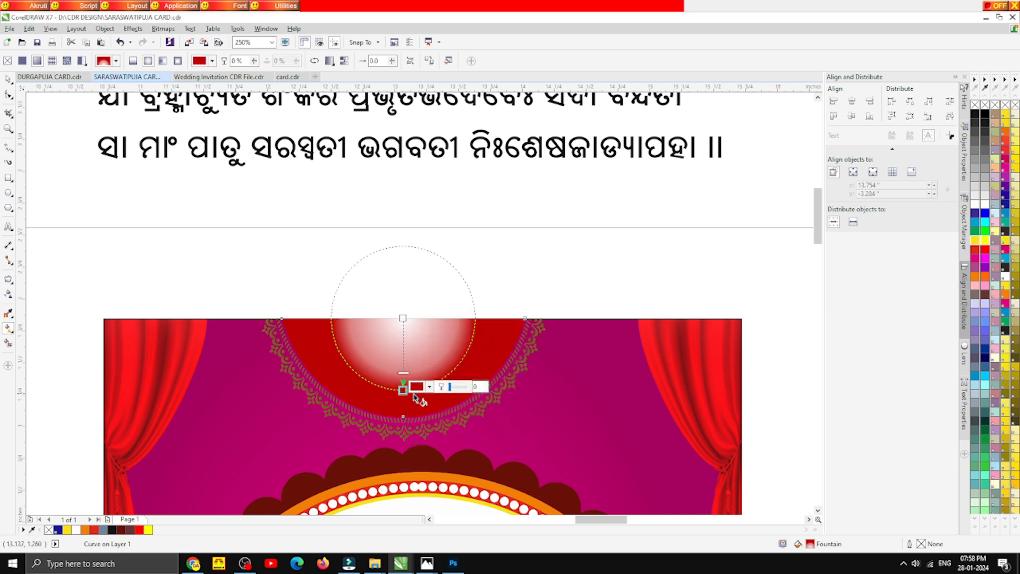
click(429, 386)
click(452, 409)
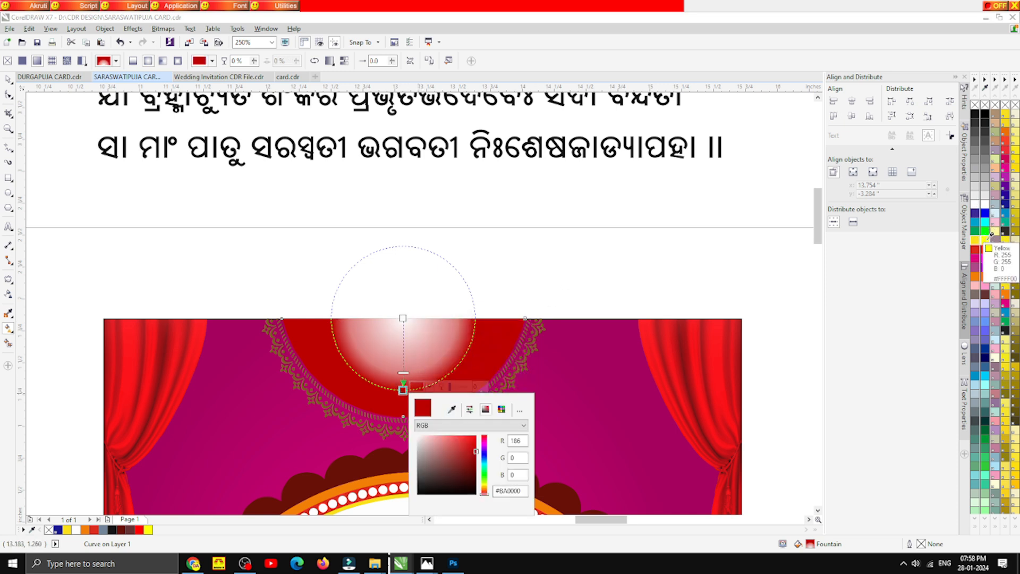
click(989, 236)
click(264, 230)
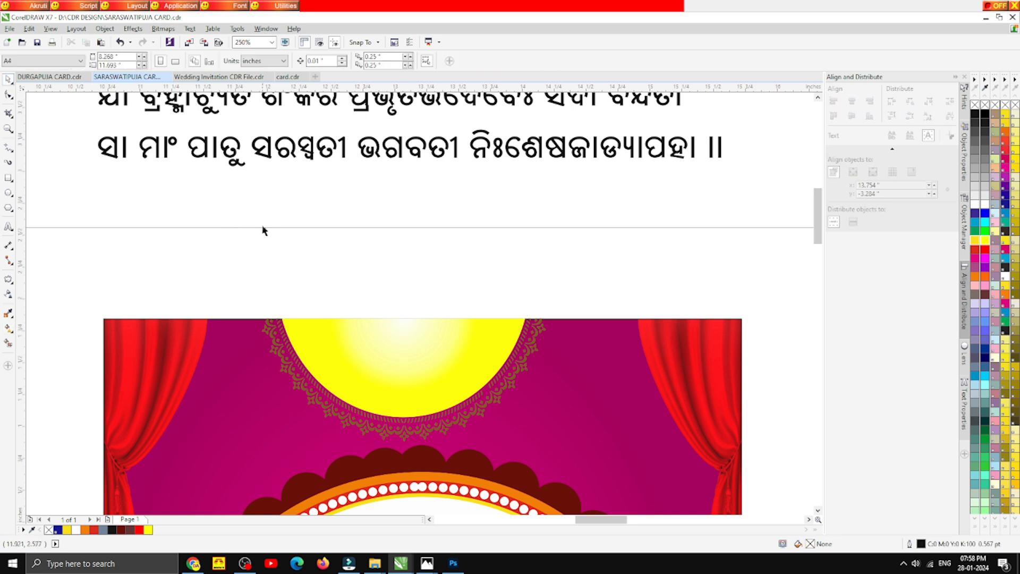
- Recolour both halves of the brown lace border around the yellow half-disc white
drag(241, 267, 453, 461)
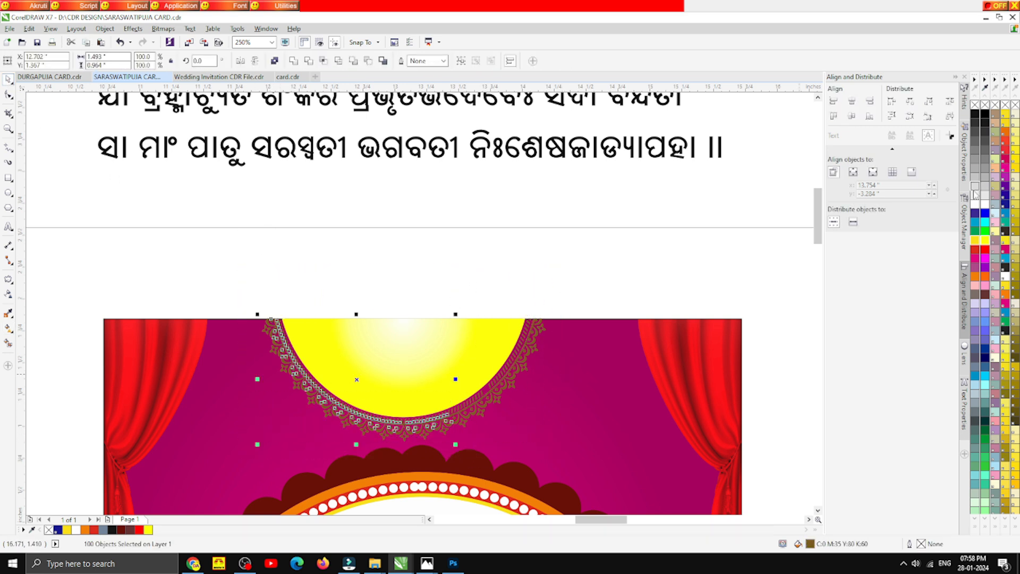
click(975, 204)
drag(378, 258, 569, 452)
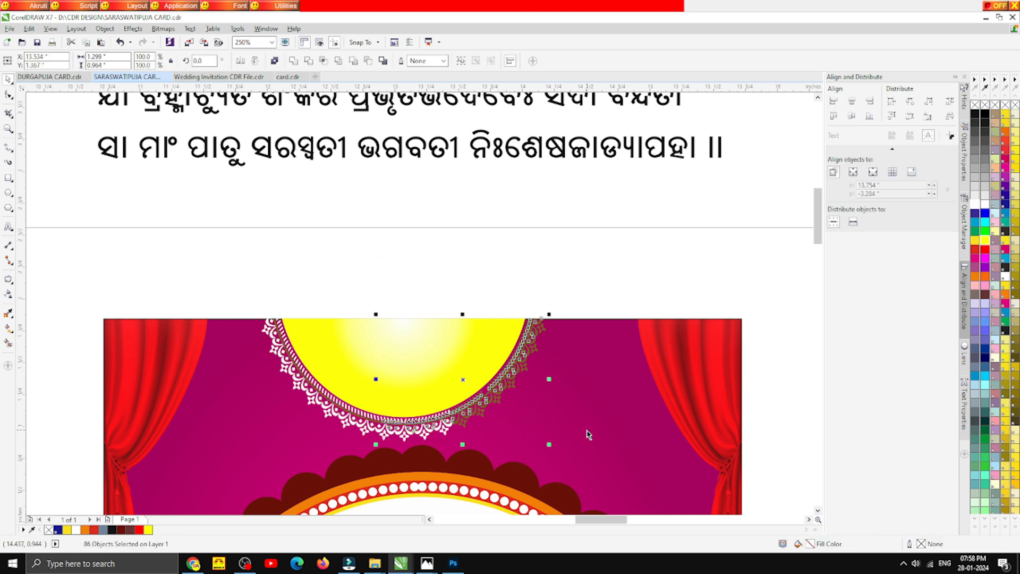
click(975, 205)
click(480, 319)
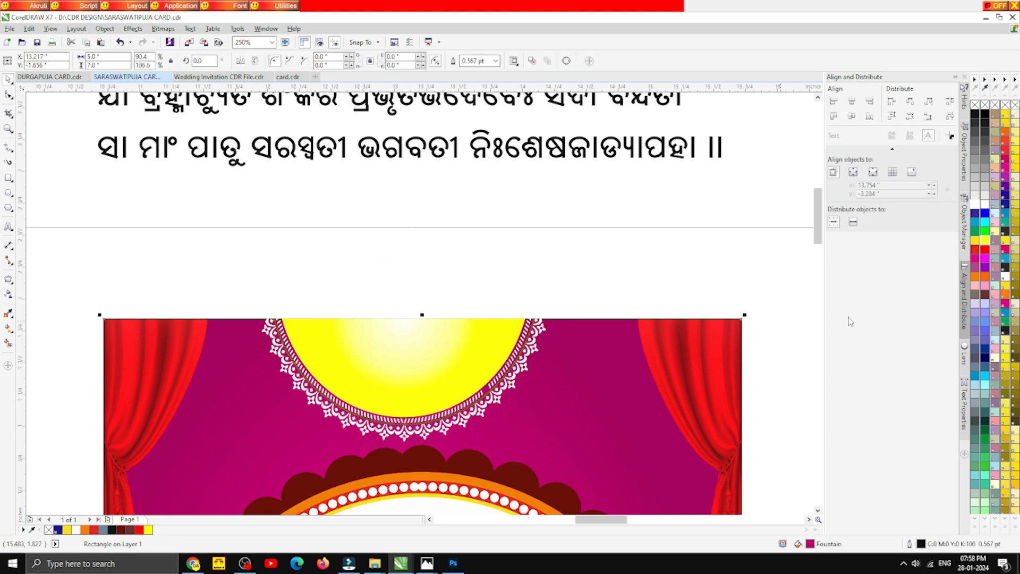
click(457, 354)
click(976, 205)
- Group the yellow half-disc with its lace border and widen the group symmetrically to about 3.32 inches, keeping its height
click(489, 254)
scroll(490, 254, down, 2)
drag(357, 258, 548, 381)
key(ctrl+g)
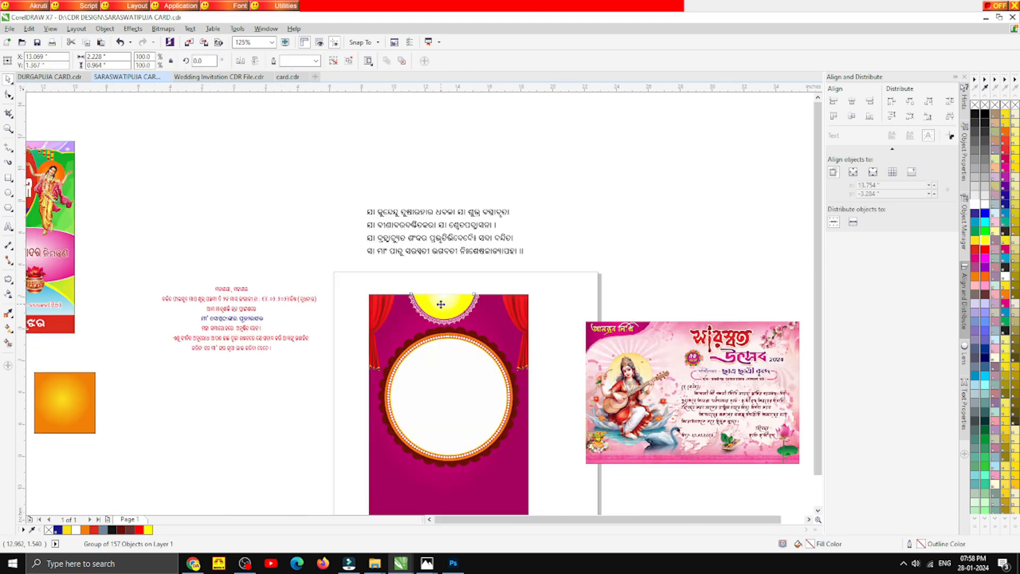
scroll(447, 308, down, 4)
scroll(434, 325, up, 4)
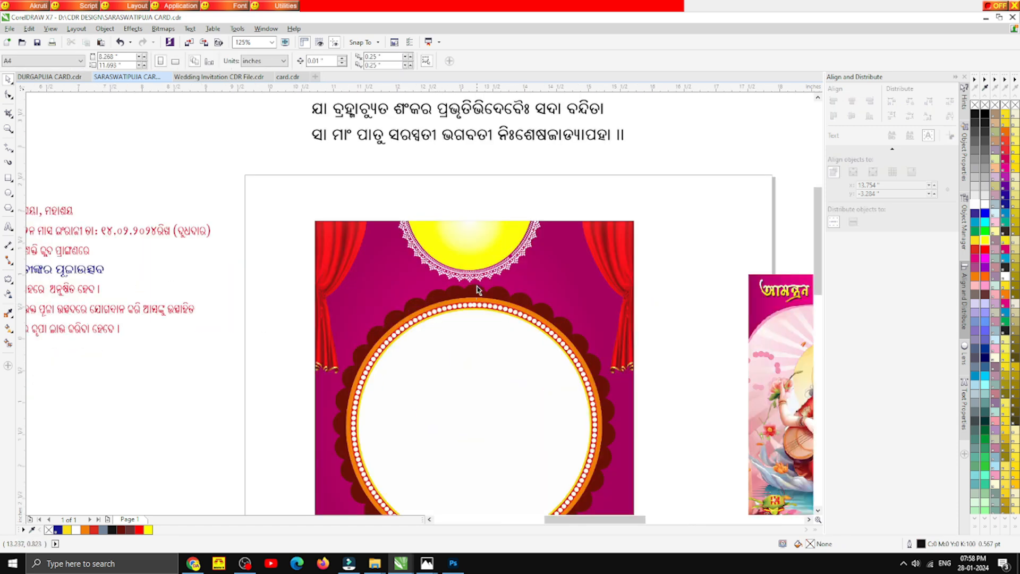
drag(543, 251, 635, 258)
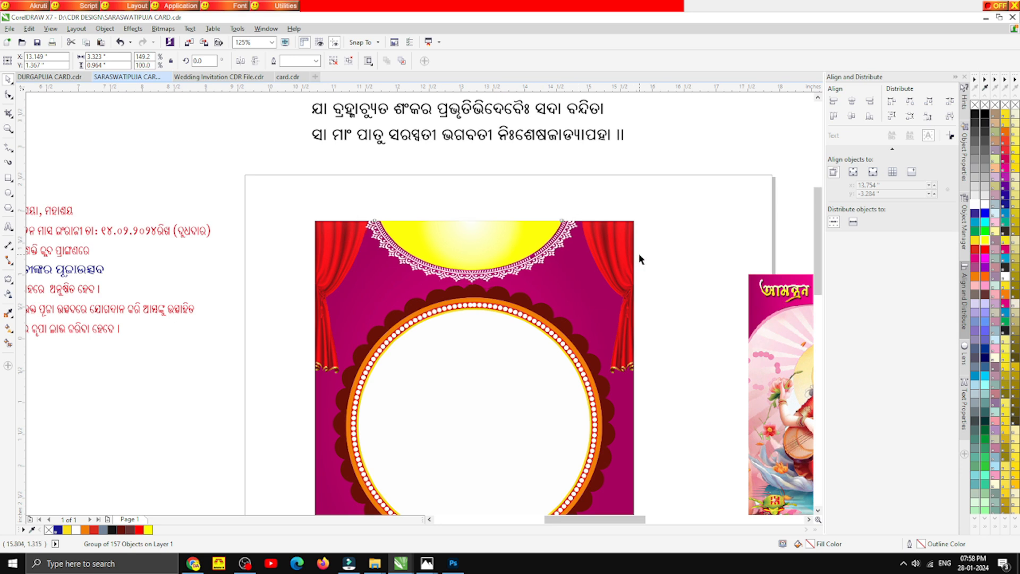
click(684, 268)
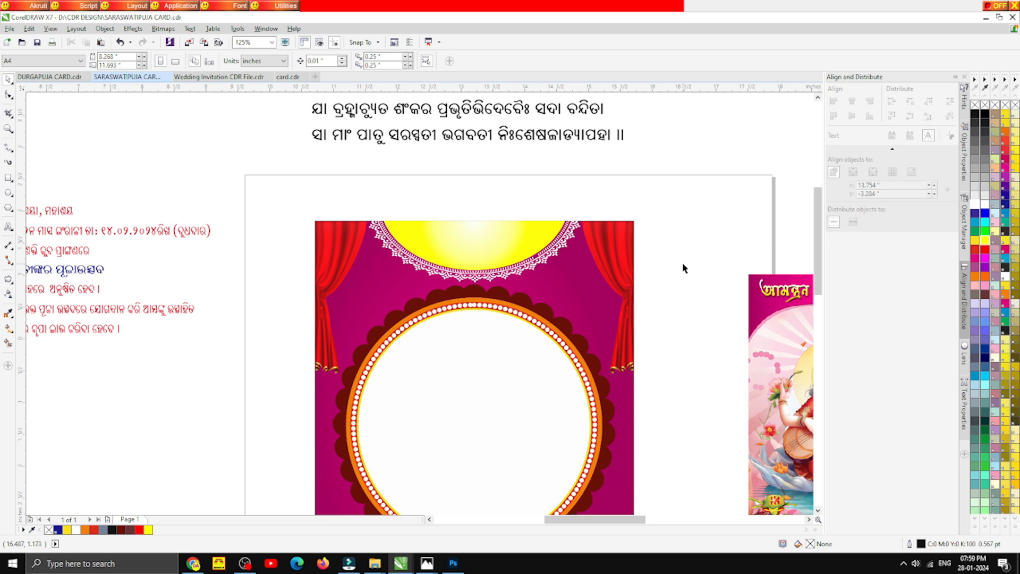
- Shrink the four-line Odia verse above the card to about 6 pt
scroll(439, 273, down, 1)
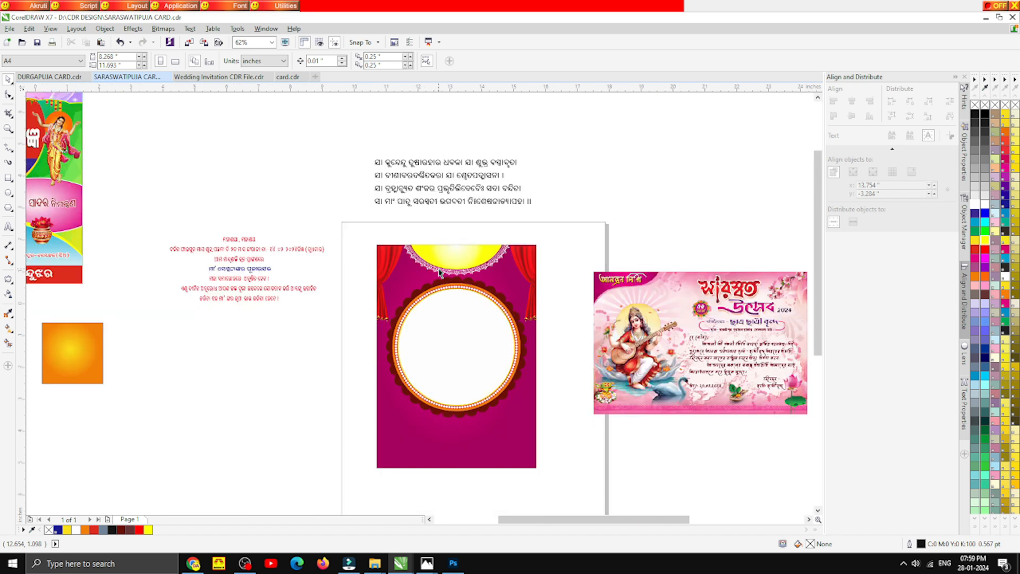
click(454, 169)
scroll(453, 168, up, 1)
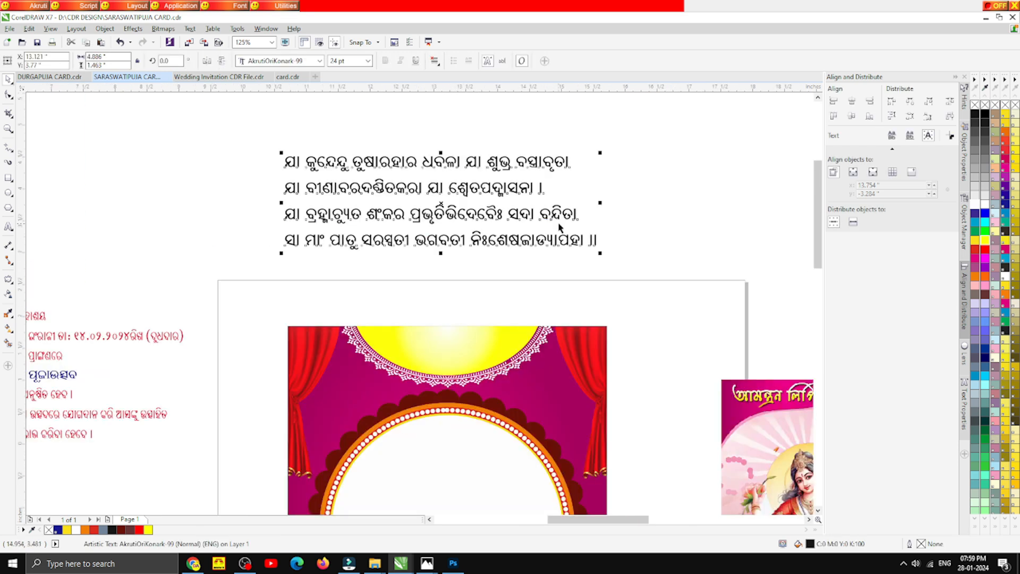
drag(601, 254, 367, 184)
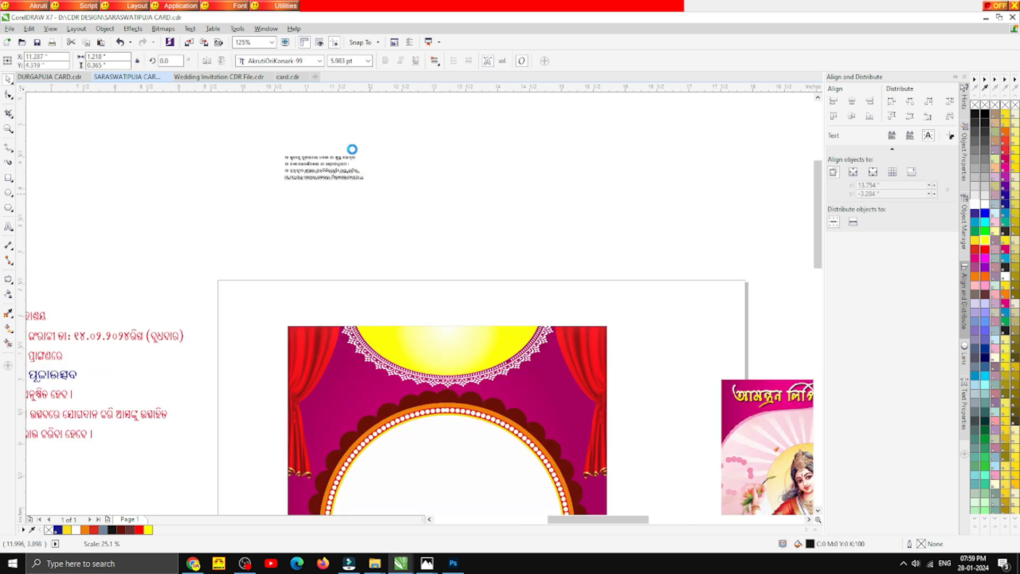
- Centre-align the verse lines, colour them dark maroon and place the verse on the yellow half-disc
click(435, 61)
click(452, 97)
mouse_move(321, 168)
mouse_down()
mouse_move(429, 336)
mouse_move(428, 297)
mouse_move(440, 337)
mouse_up()
scroll(440, 337, up, 2)
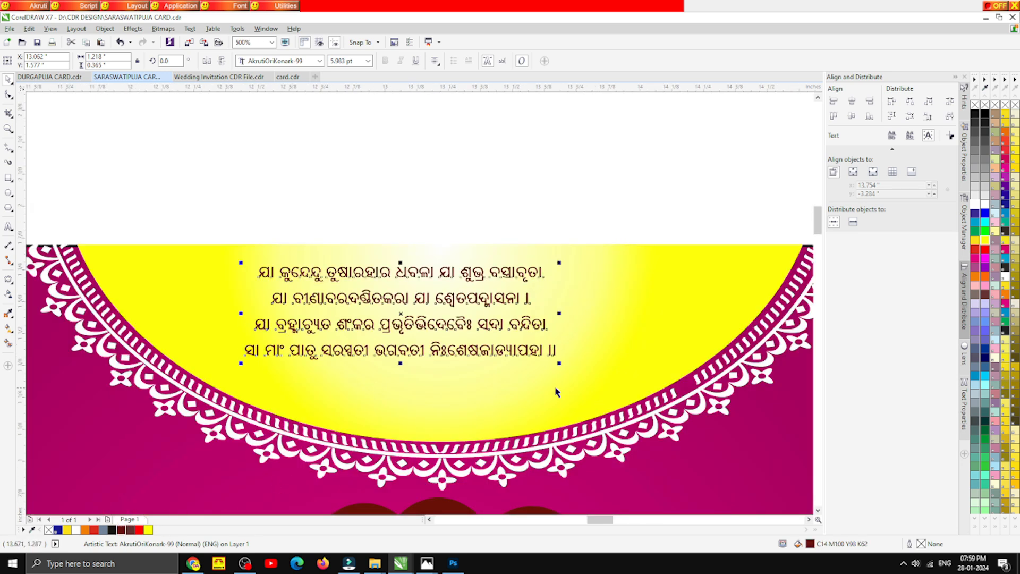
- Enlarge the verse to about 6.9 pt and reposition it in the middle of the yellow half-disc
drag(558, 365, 638, 387)
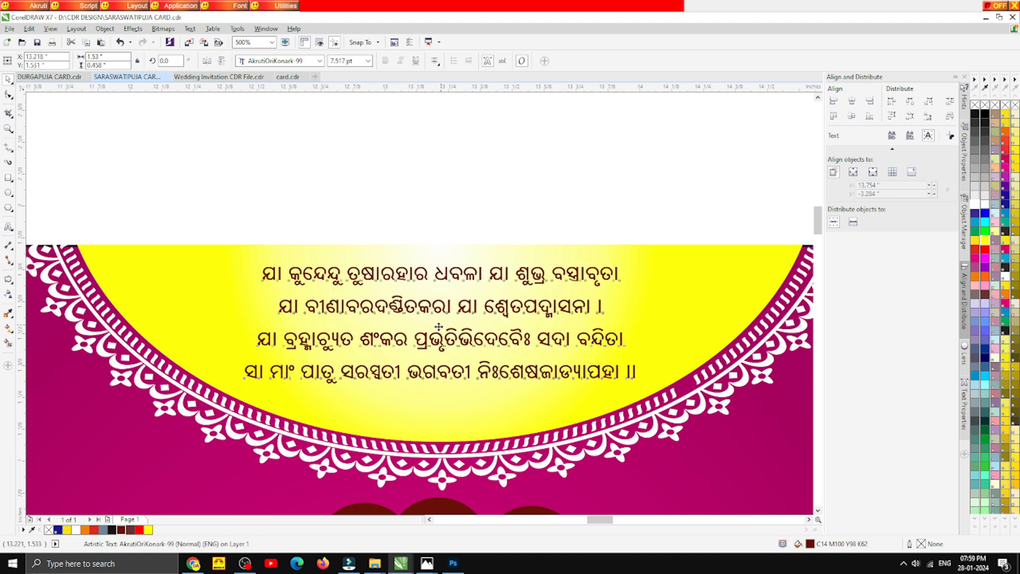
drag(439, 326, 426, 333)
drag(427, 270, 426, 279)
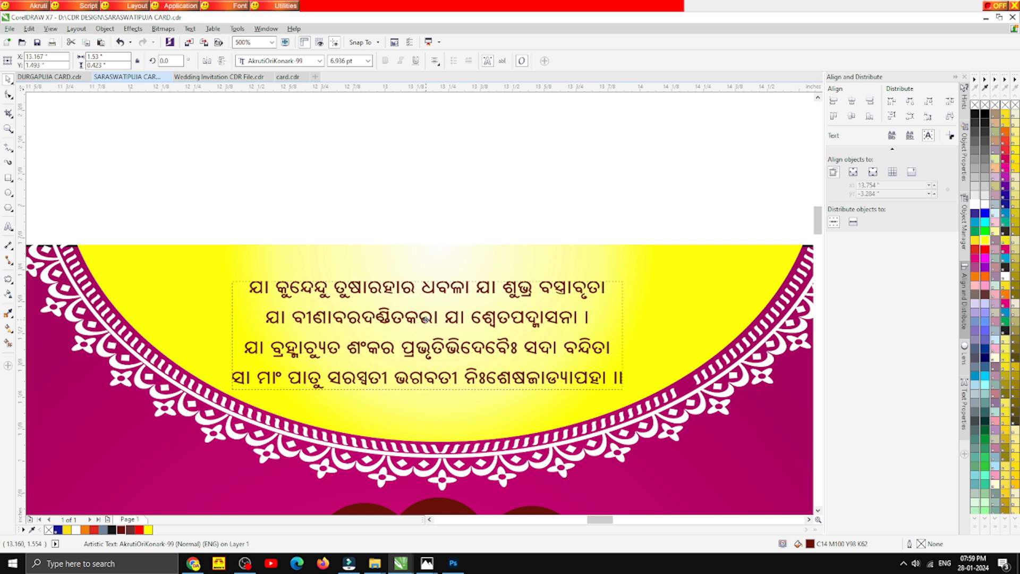
click(358, 147)
- Bring the leaf sprig from the multicoloured poster to the left of the verse and scale it to about 0.41 inch wide
scroll(369, 244, down, 1)
scroll(370, 250, down, 2)
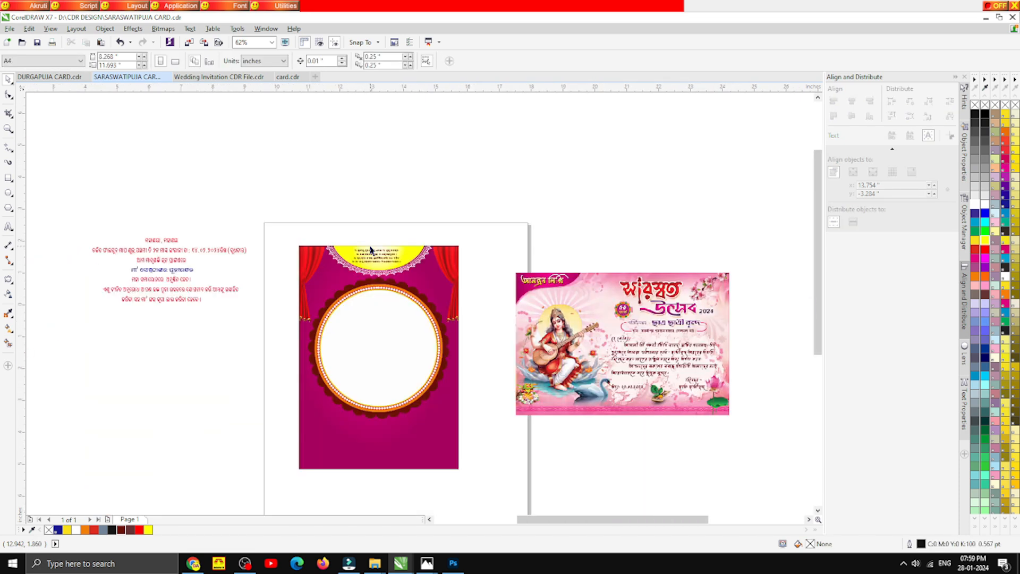
scroll(375, 253, down, 1)
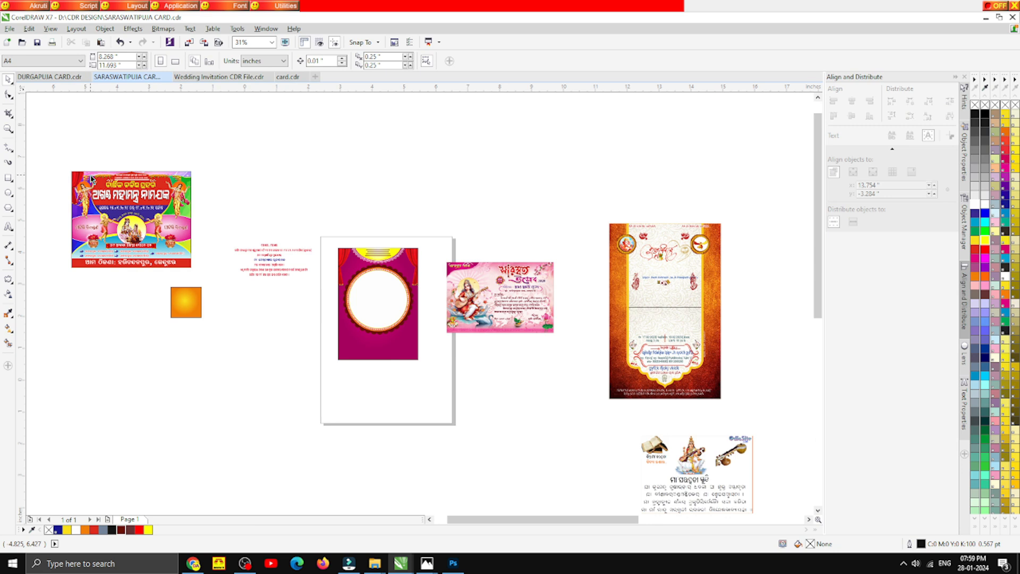
scroll(157, 206, up, 2)
click(157, 206)
scroll(159, 204, down, 2)
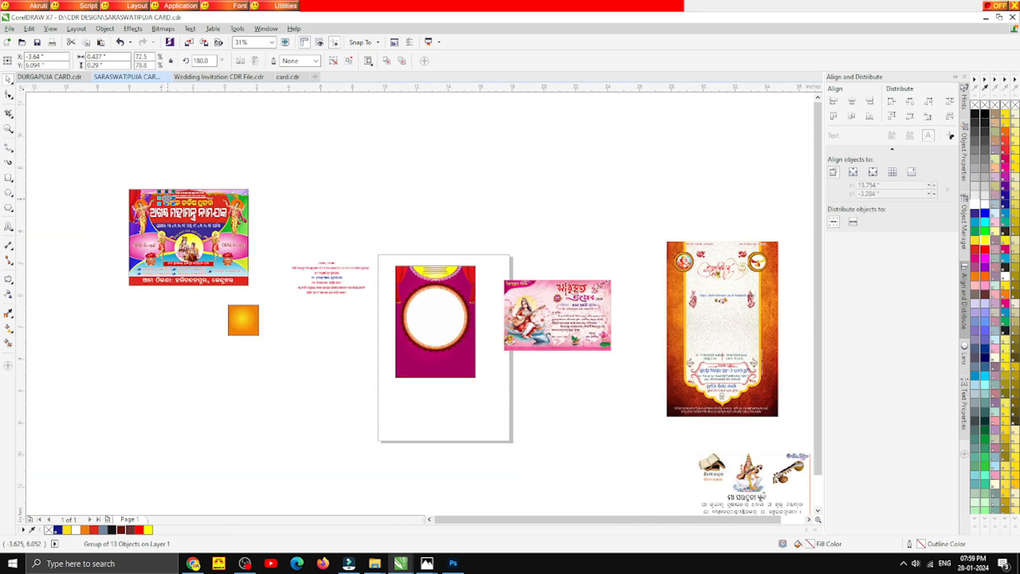
scroll(434, 274, up, 2)
drag(435, 360, 218, 214)
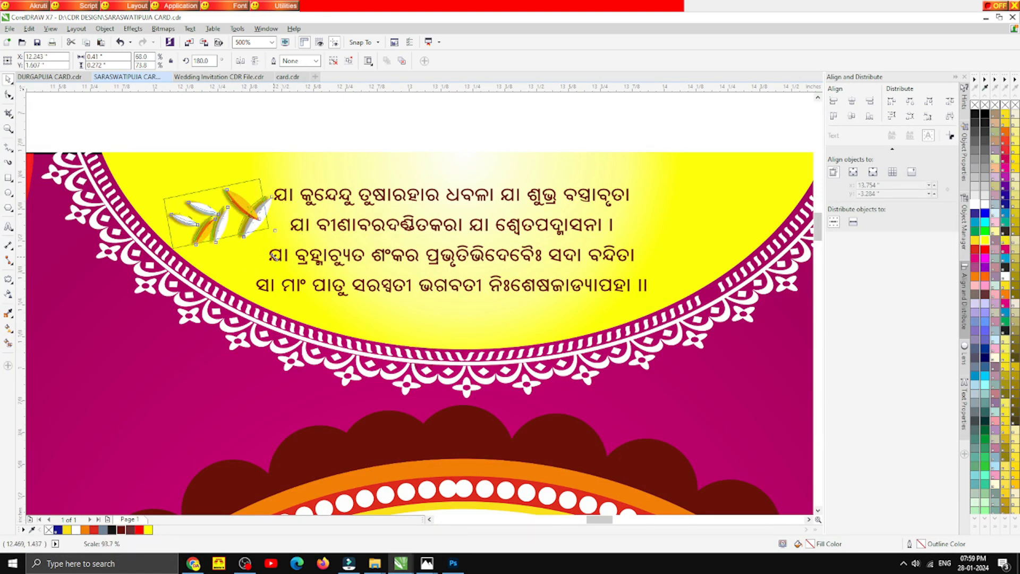
ctrl+click(216, 222)
- Duplicate the leaf sprig to the right of the verse and mirror the copy horizontally
drag(213, 231, 657, 230)
drag(690, 243, 691, 244)
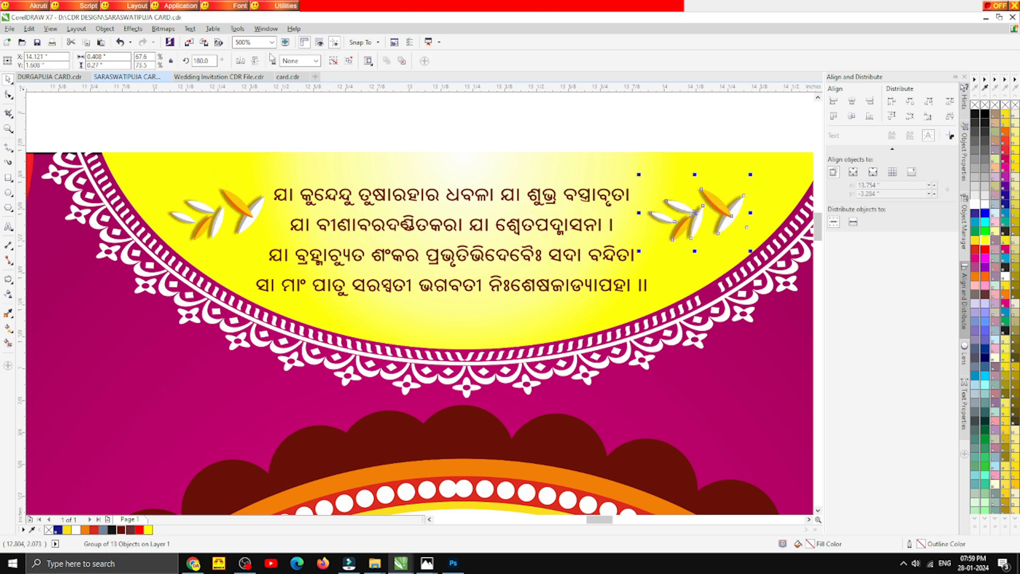
click(240, 61)
click(273, 98)
- Move the red and blue invitation text into the white circle of the card and recolour it dark maroon
scroll(422, 244, down, 4)
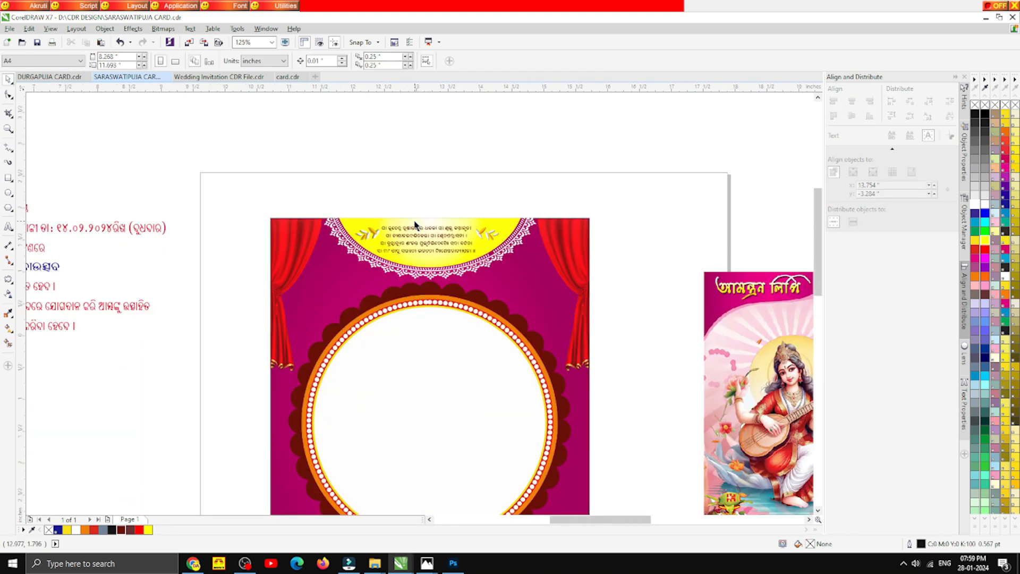
scroll(415, 223, down, 2)
scroll(473, 321, up, 2)
scroll(457, 314, down, 2)
scroll(283, 226, up, 2)
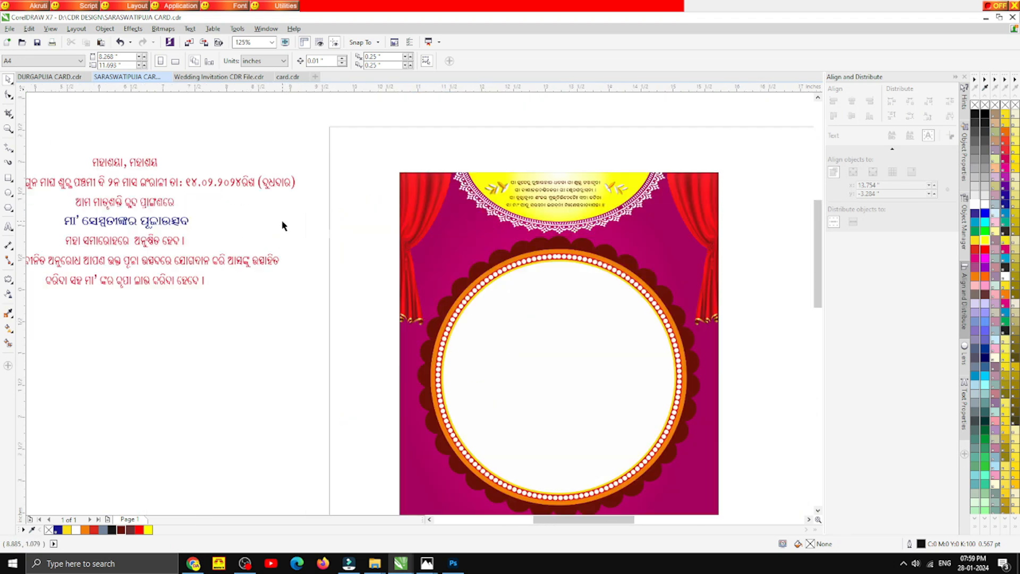
click(168, 186)
drag(168, 186, 567, 314)
scroll(359, 296, down, 2)
scroll(450, 338, up, 2)
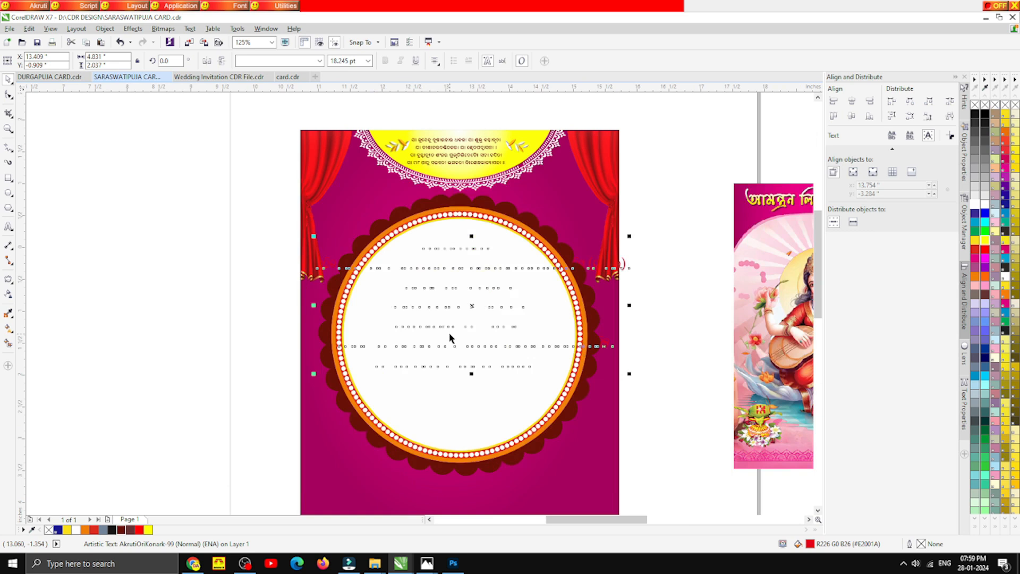
scroll(449, 337, up, 2)
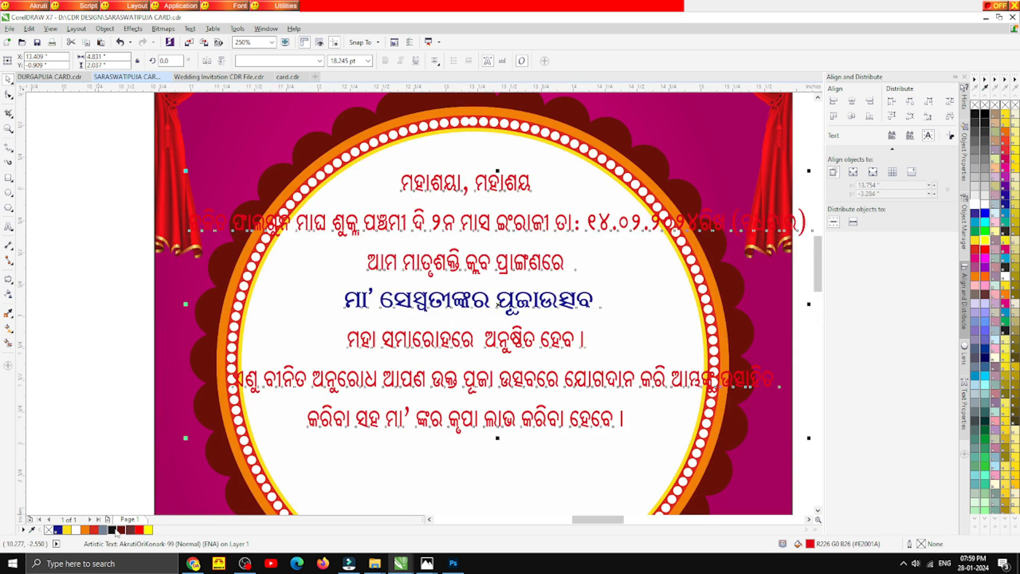
- Break the long date line of the invitation text before "ତା:" so the date starts a new line
click(9, 227)
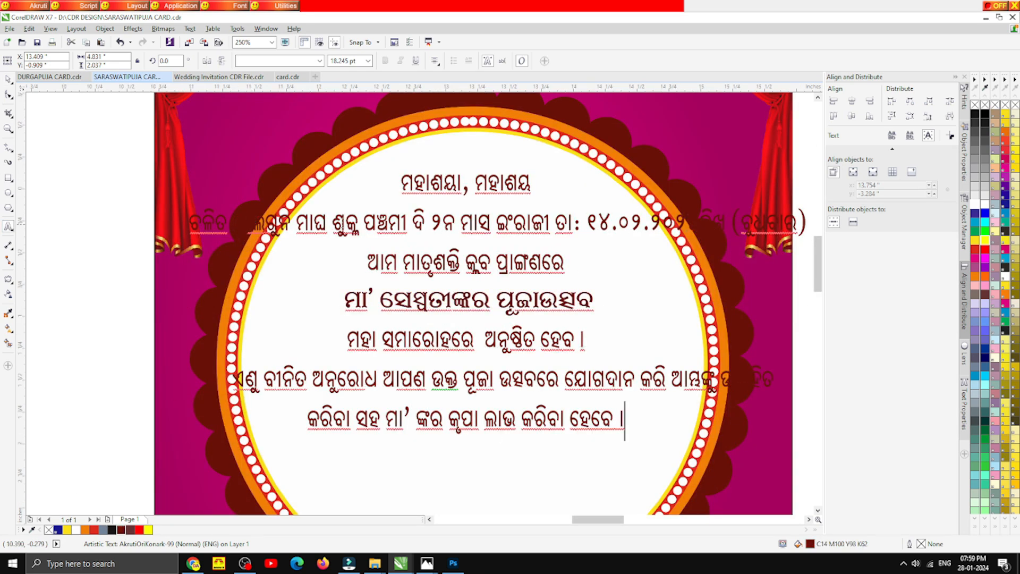
click(555, 222)
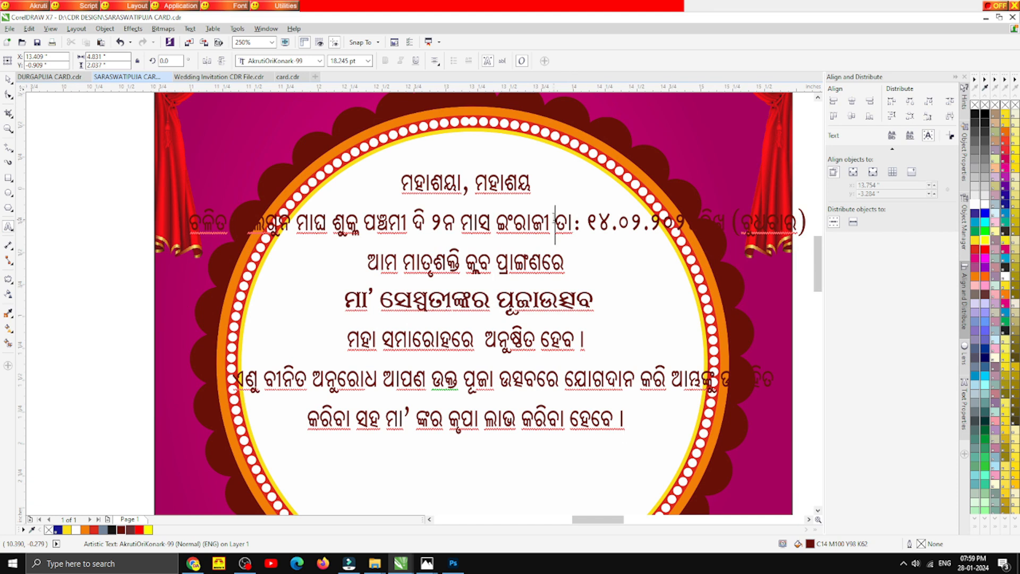
key(Return)
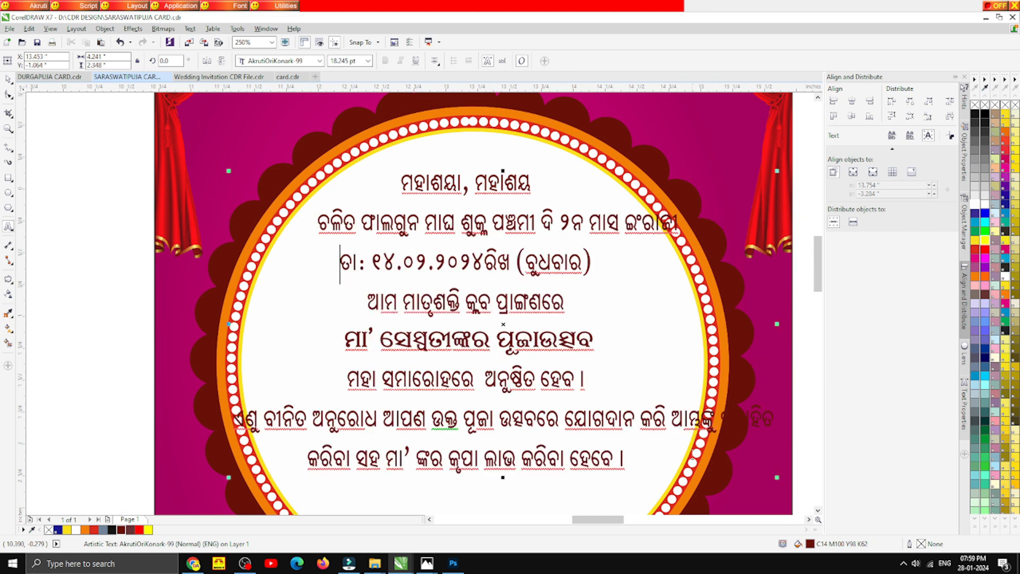
- Rewrap the closing sentence of the invitation text so its lines start at "କରି ଆମ୍ଭଙ୍କୁ" and "କୃପା ଲାଭ"
key(Return)
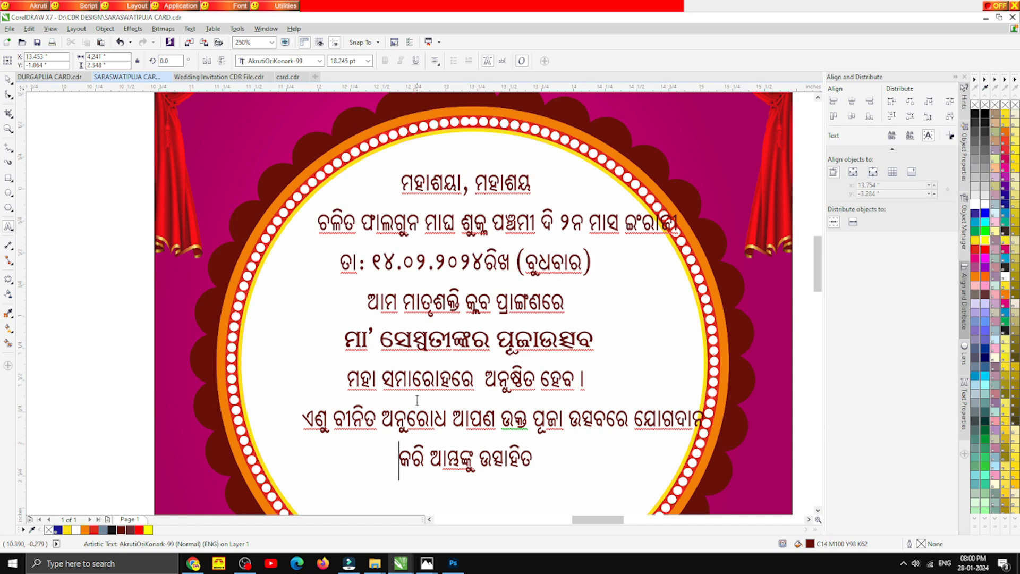
scroll(432, 389, down, 2)
scroll(417, 413, up, 2)
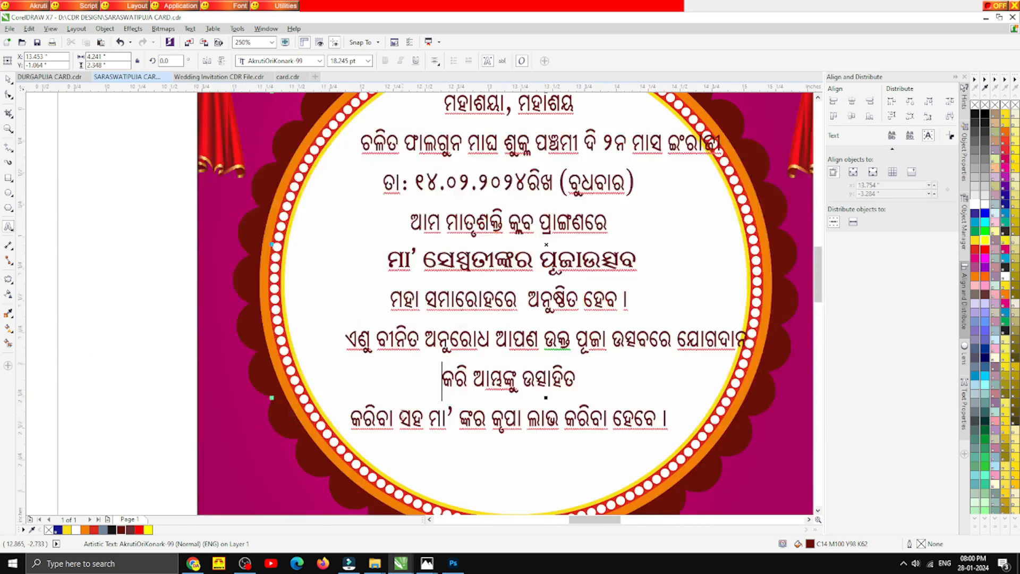
click(352, 417)
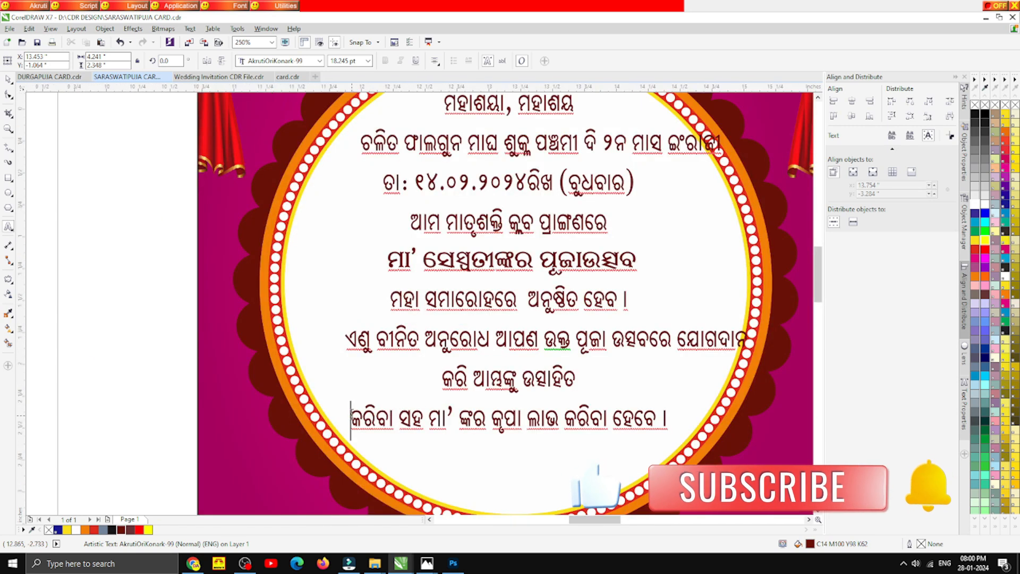
key(BackSpace)
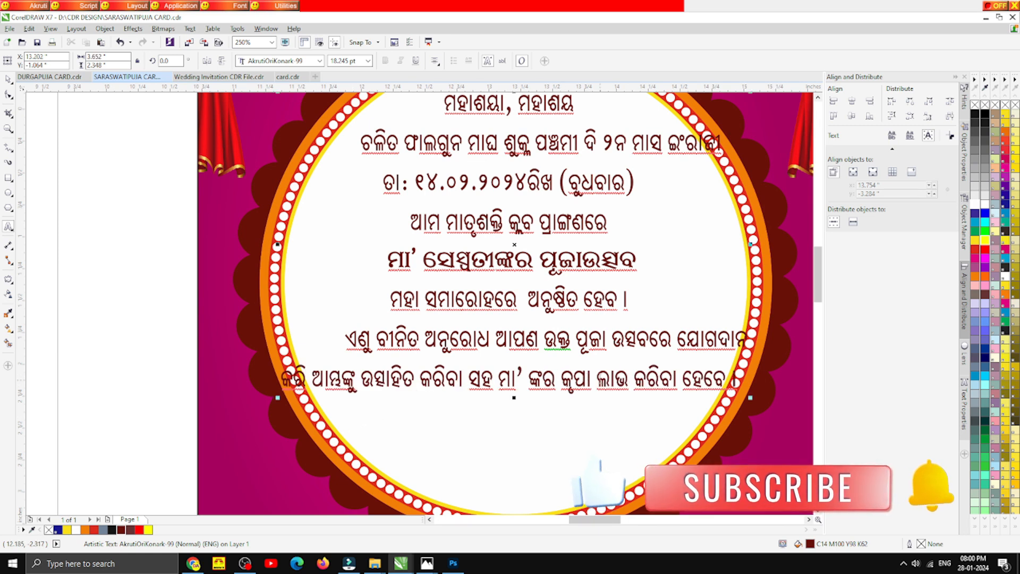
click(562, 380)
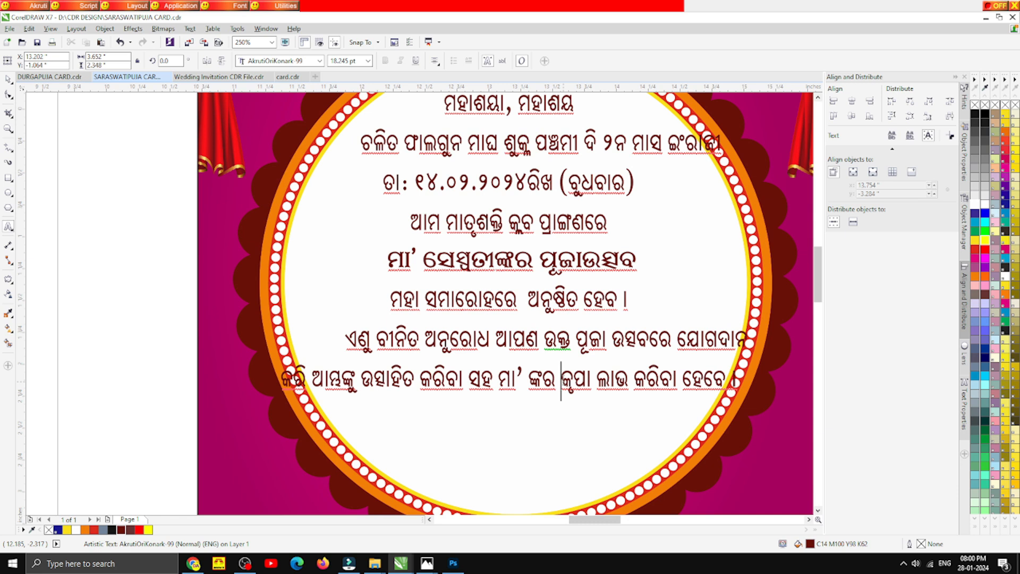
key(Return)
click(8, 80)
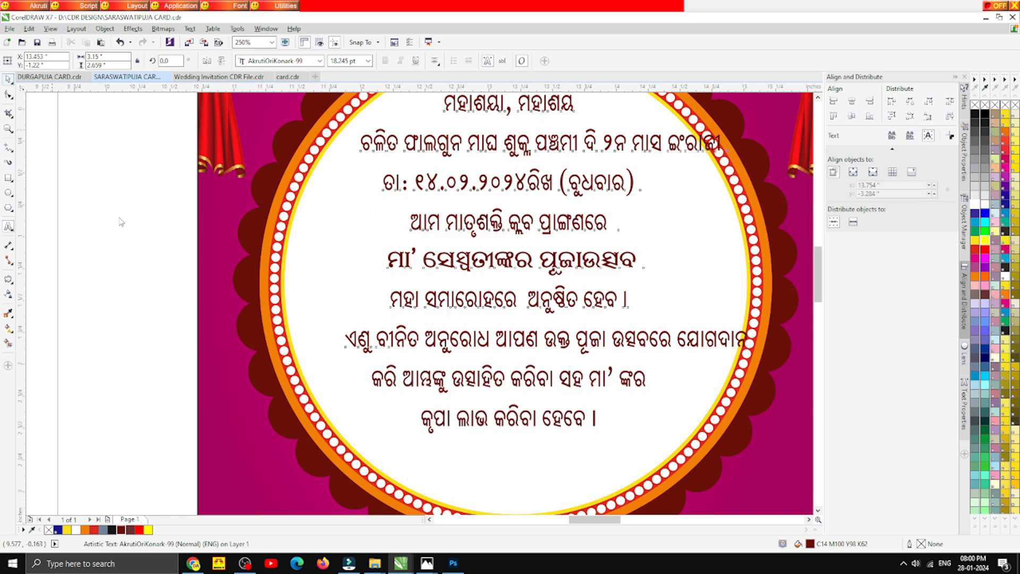
- Shift the invitation text slightly within the white circle and set its alignment to None
click(121, 221)
scroll(378, 291, down, 1)
click(450, 201)
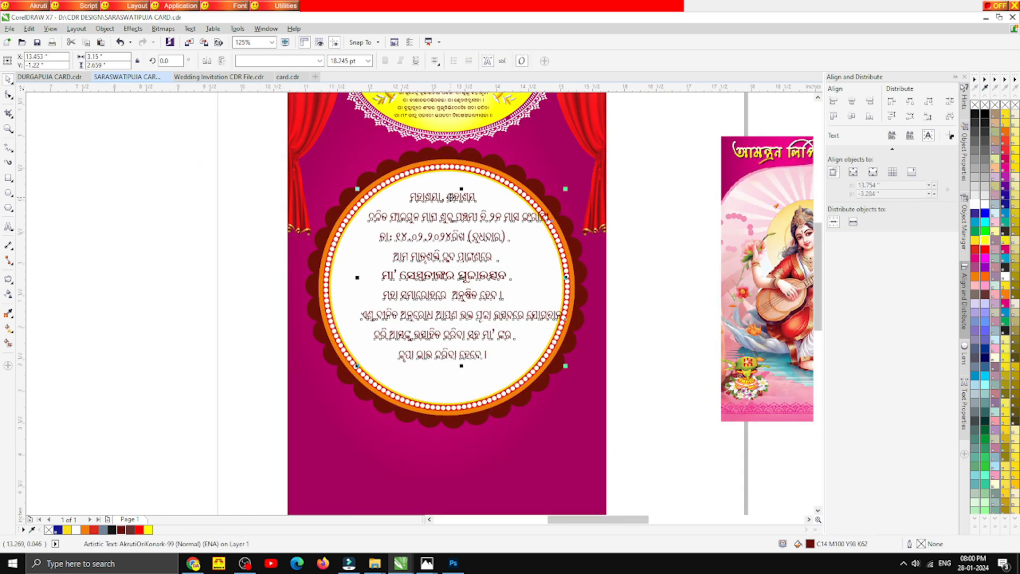
drag(485, 221, 478, 226)
click(435, 60)
click(456, 105)
click(435, 61)
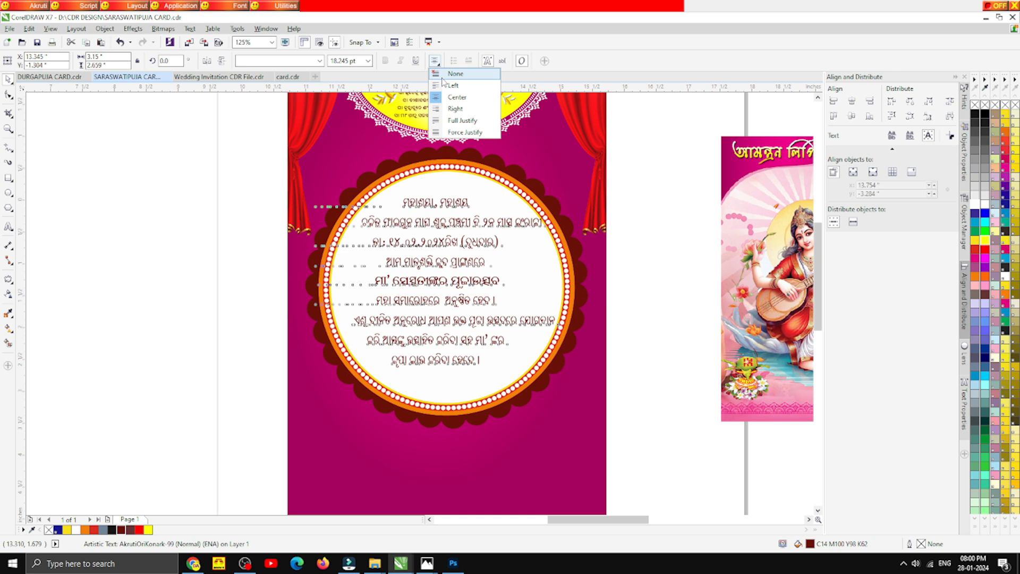
click(451, 72)
click(250, 236)
- Delete the leading spaces before the "ଚଳିତ ଫାଲଗୁନ" line and the "ଏଣୁ ବୀନିତ" line of the invitation text
click(375, 226)
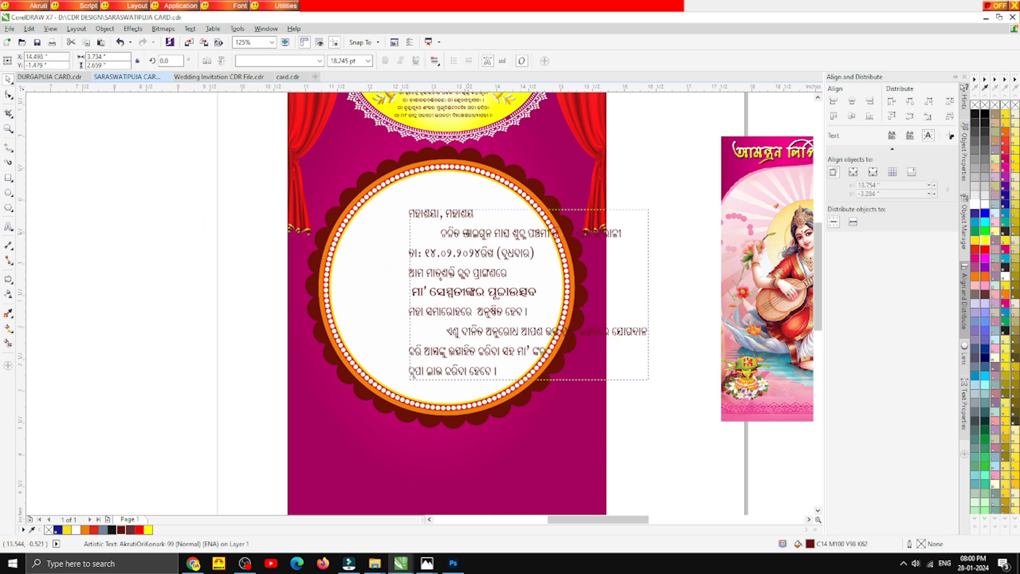
scroll(508, 235, up, 2)
double_click(375, 212)
drag(375, 213, 312, 213)
key(BackSpace)
drag(386, 411, 312, 412)
key(BackSpace)
click(9, 78)
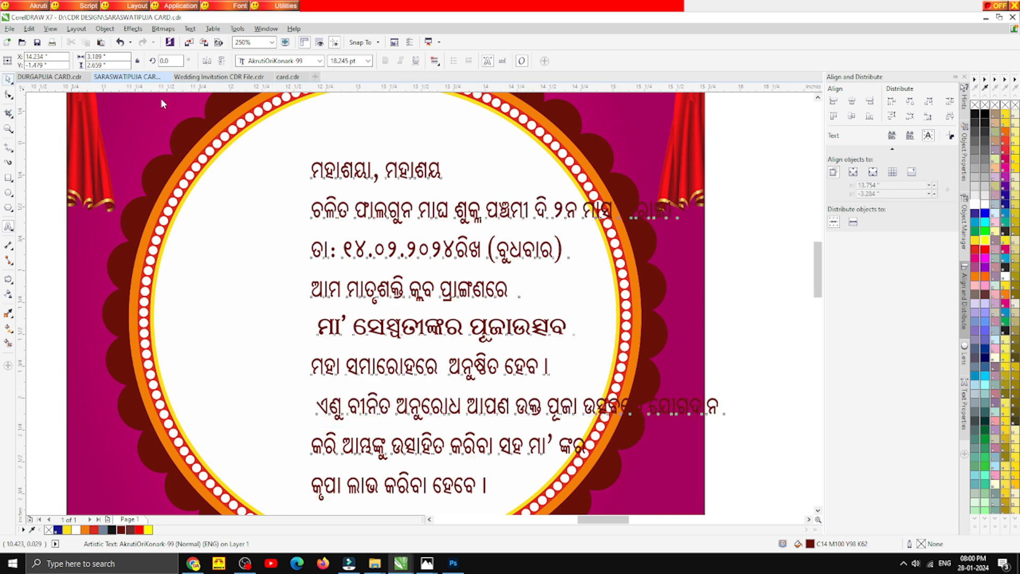
- Centre-align the invitation text and move it back into the middle of the white circle
click(434, 61)
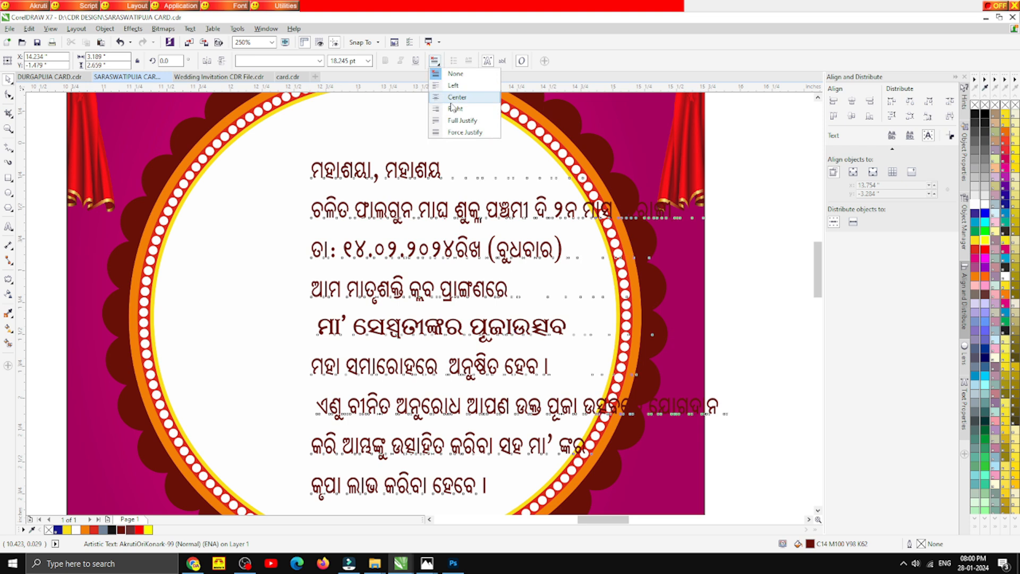
click(455, 98)
scroll(367, 239, down, 2)
drag(399, 221, 350, 187)
scroll(330, 200, up, 2)
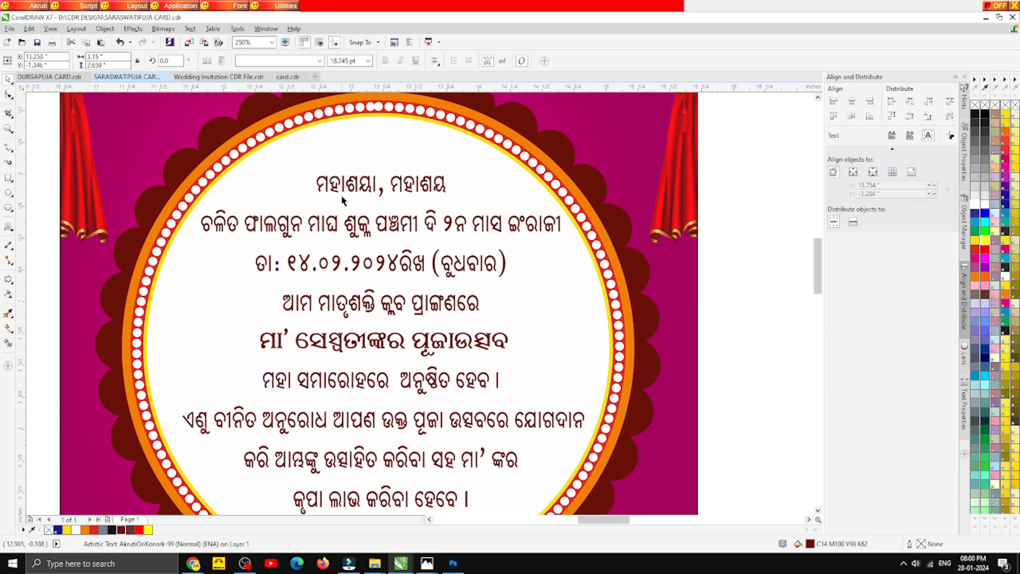
scroll(344, 199, down, 1)
scroll(362, 254, up, 1)
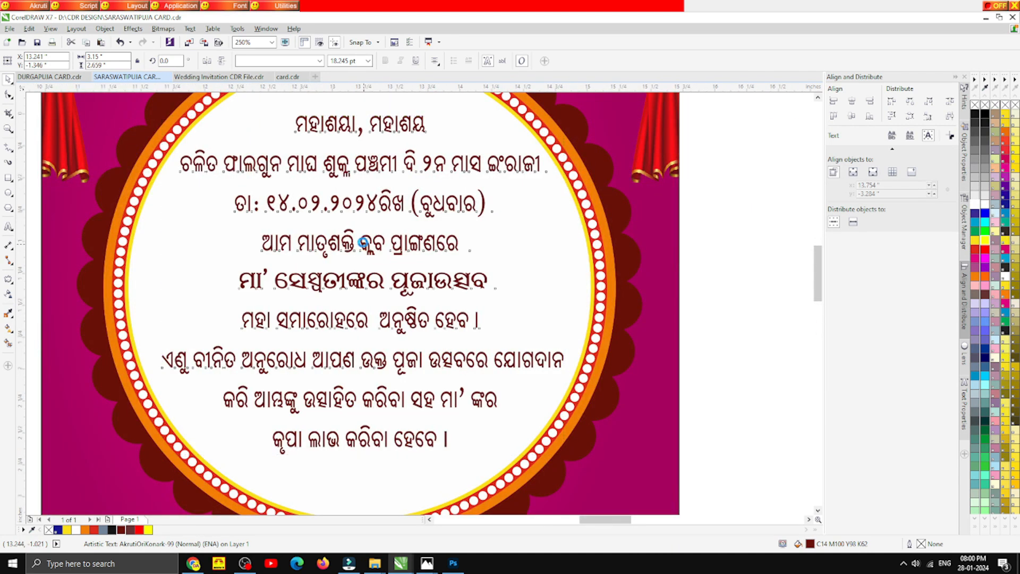
- Set the font of the whole invitation text to AkrutiOriKonark-99
click(319, 60)
mouse_move(444, 181)
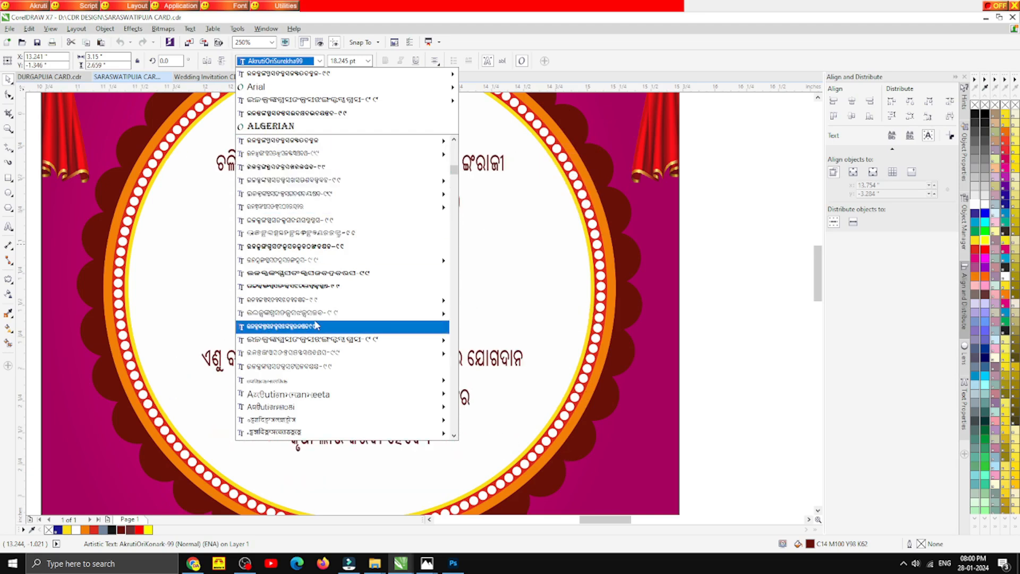
scroll(317, 326, up, 3)
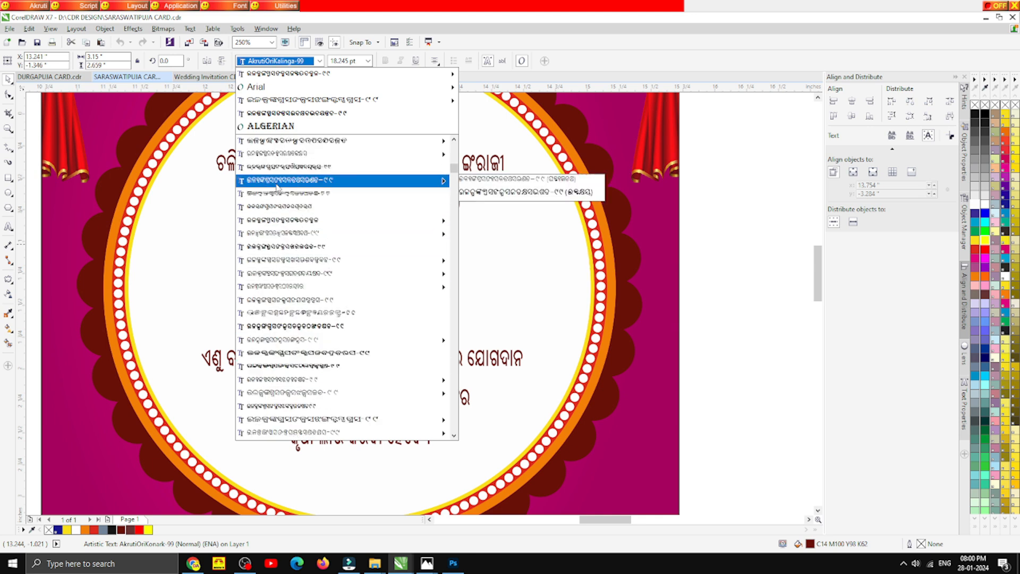
scroll(282, 180, up, 3)
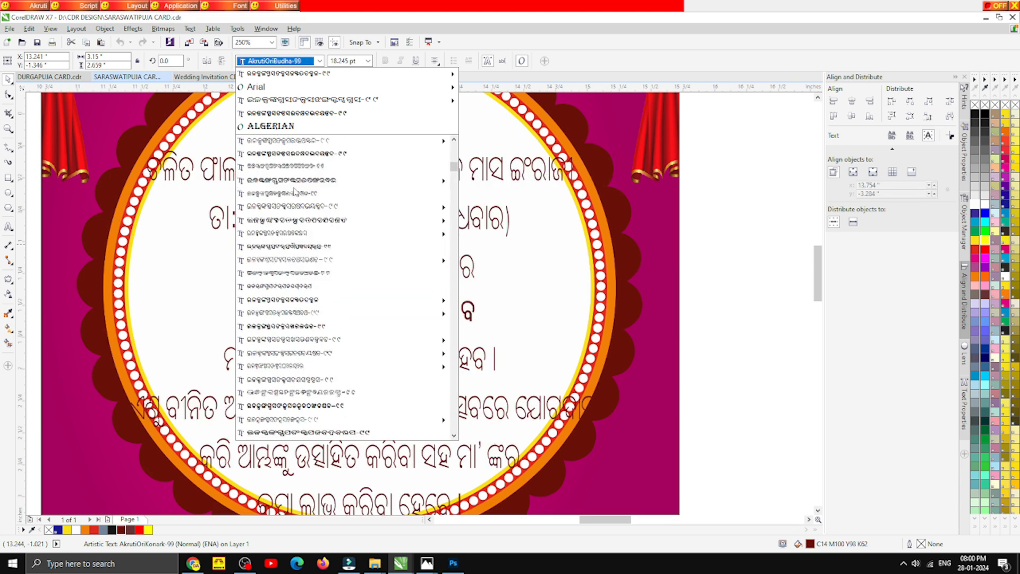
scroll(287, 156, up, 3)
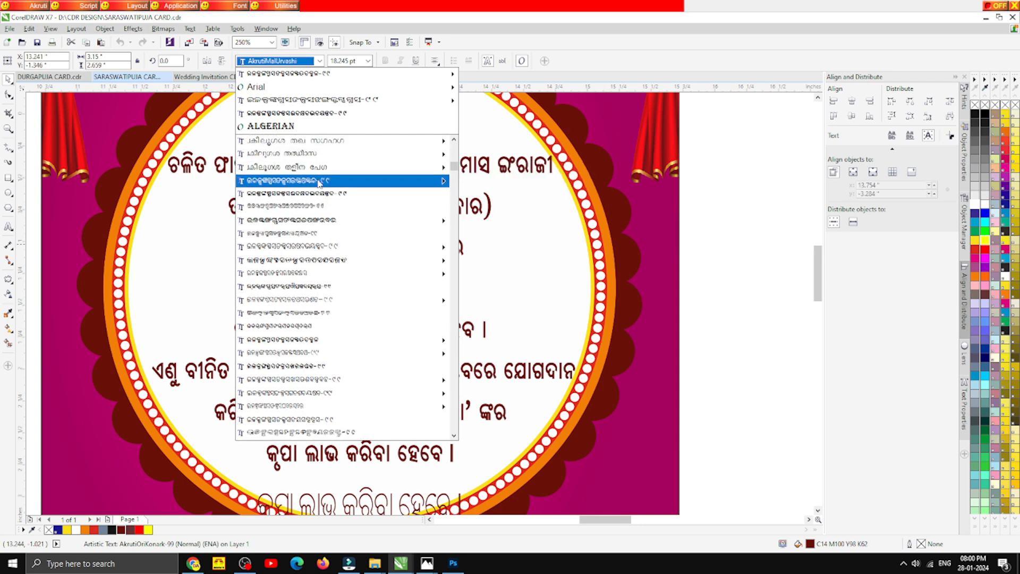
click(318, 339)
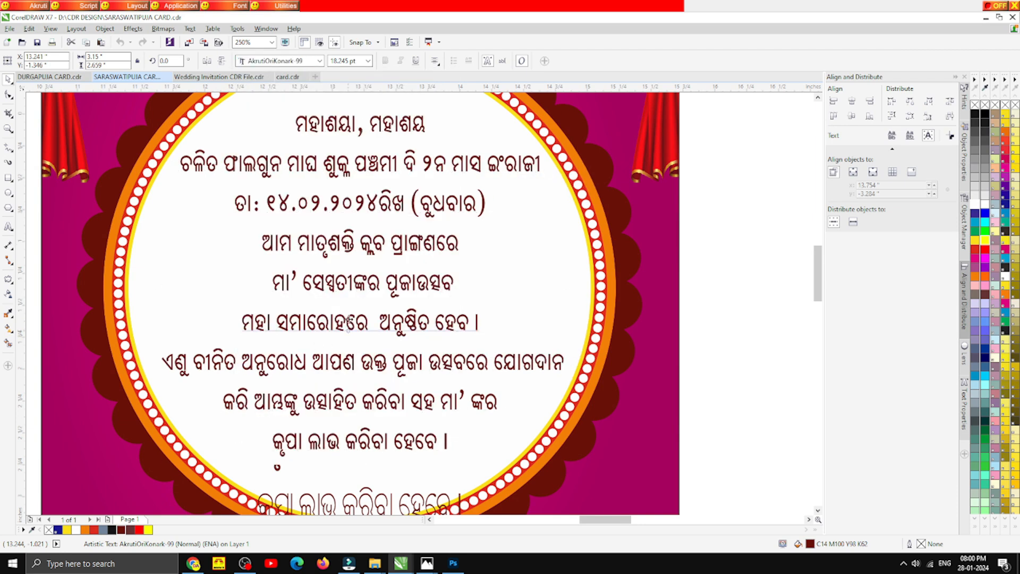
- Stretch the invitation text horizontally to about 3.18 inches wide inside the white circle
scroll(346, 301, down, 2)
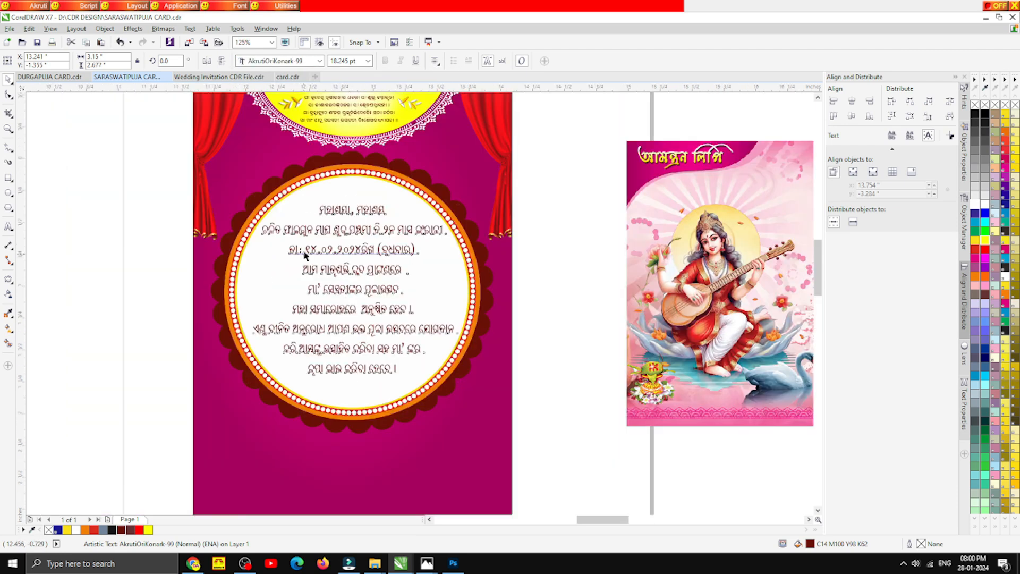
scroll(345, 284, up, 2)
drag(608, 330, 613, 330)
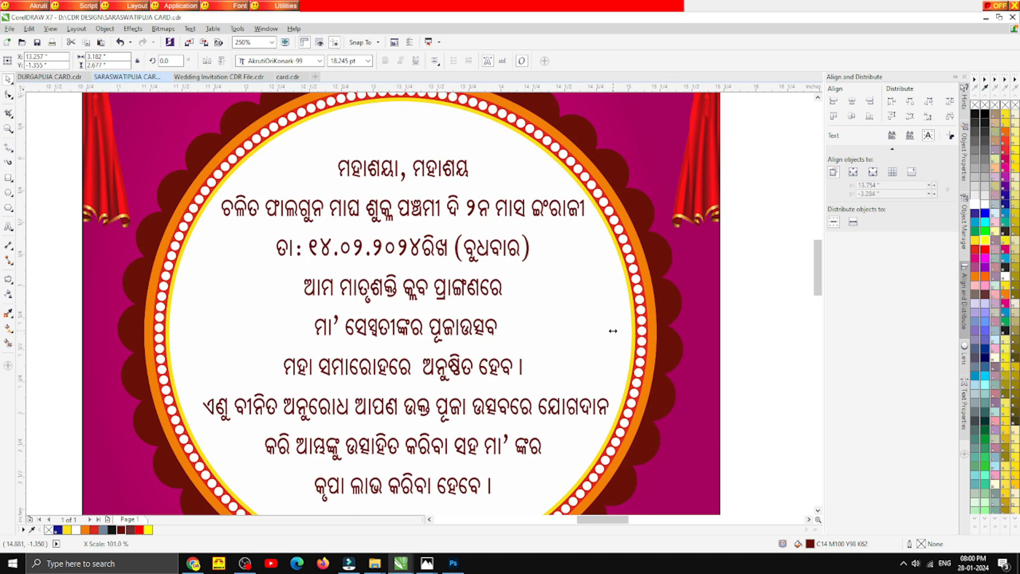
- Correct the goddess's misspelled name in the fifth line of the invitation text to "ସରସ୍ୱତୀଙ୍କର"
click(328, 326)
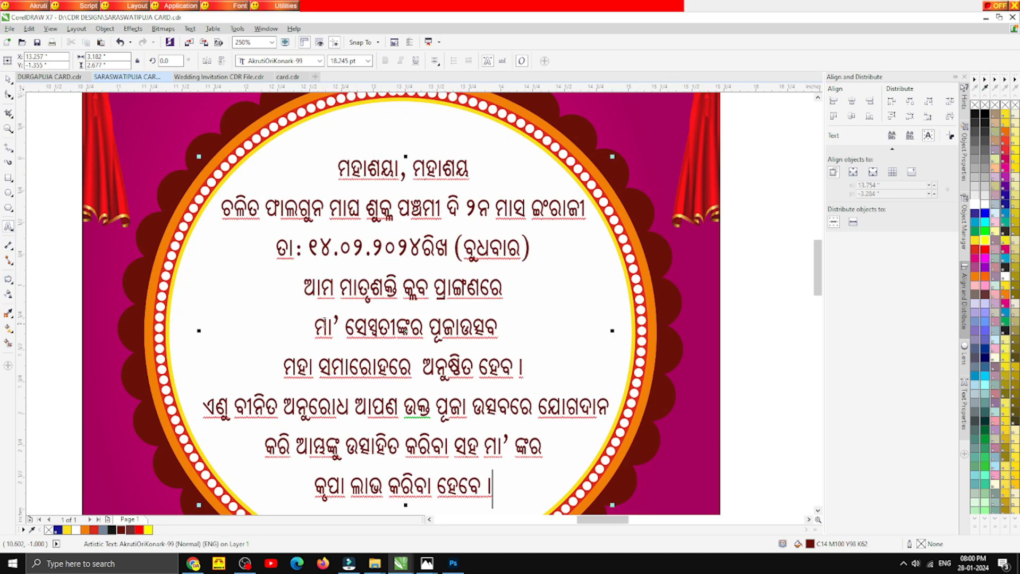
drag(328, 326, 504, 322)
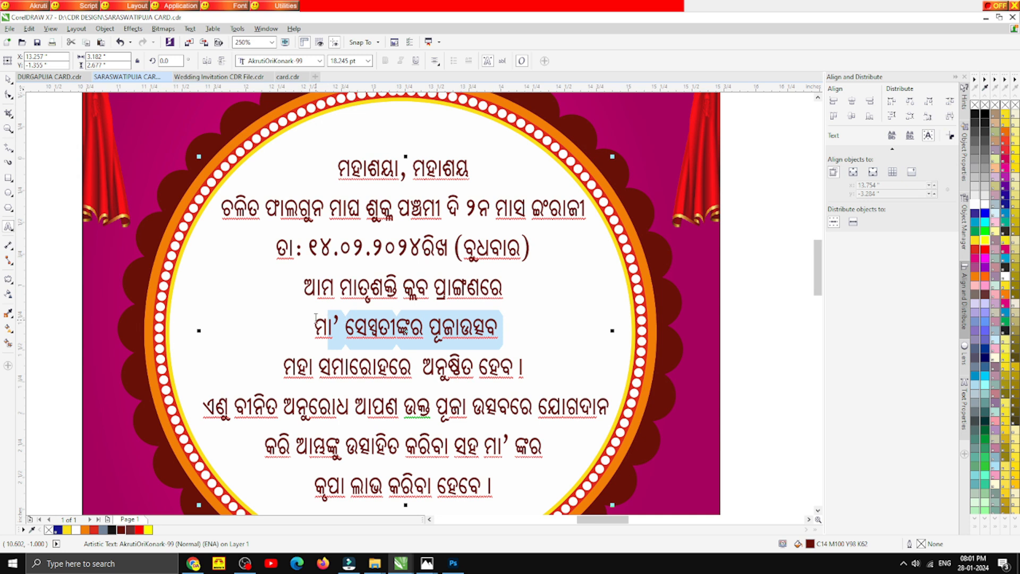
scroll(336, 319, up, 4)
click(382, 319)
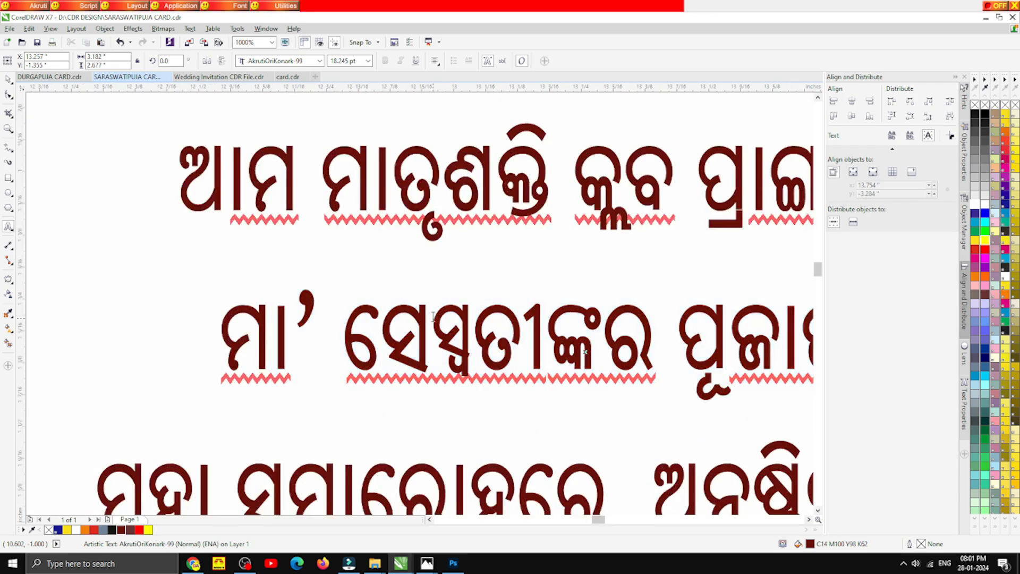
scroll(288, 294, down, 2)
mouse_move(341, 308)
mouse_down()
mouse_move(355, 308)
mouse_move(324, 307)
mouse_up()
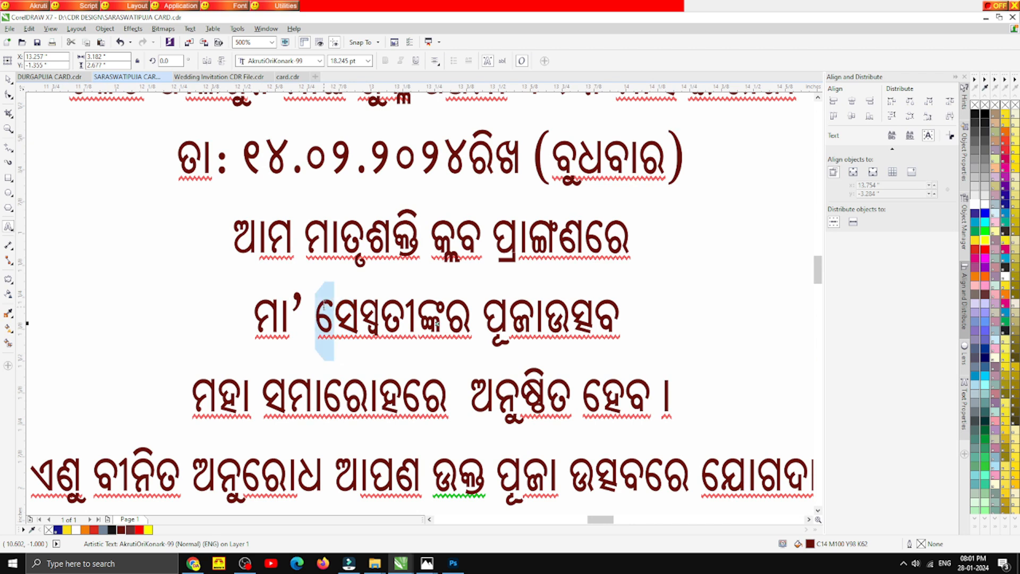
key(Delete)
text(କ୍)
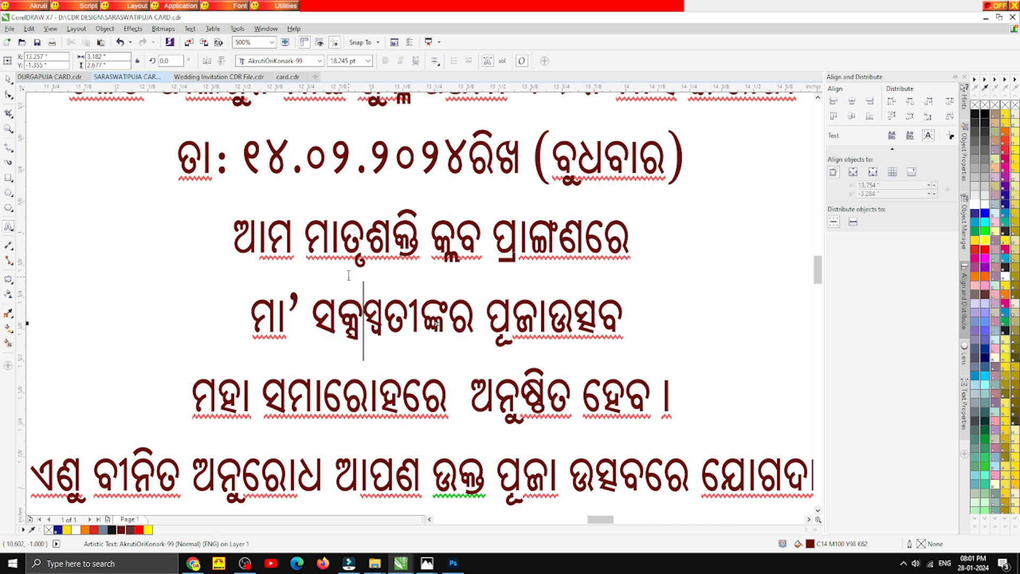
key(BackSpace)
key(Scroll_Lock)
text(ର)
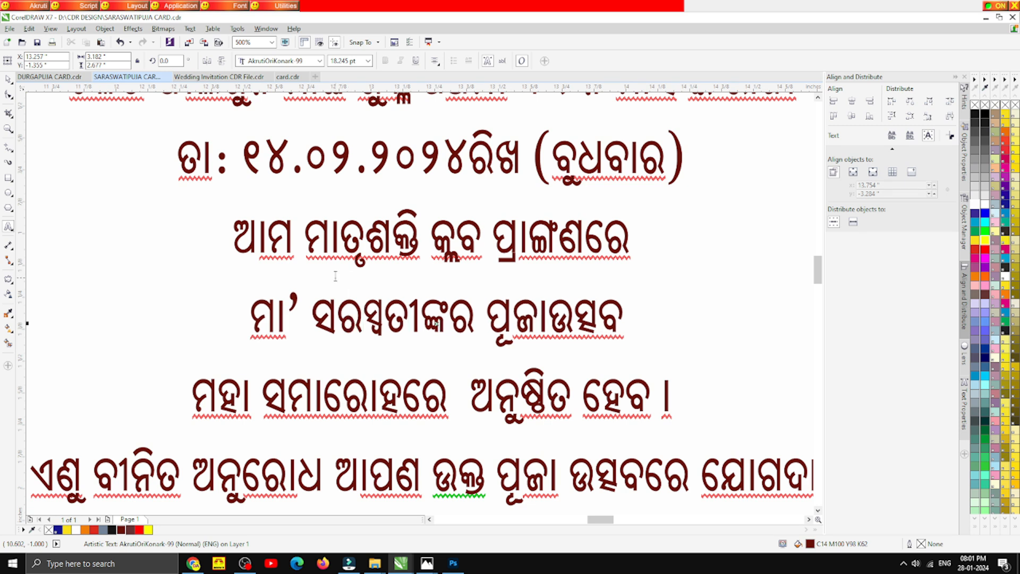
scroll(337, 277, down, 1)
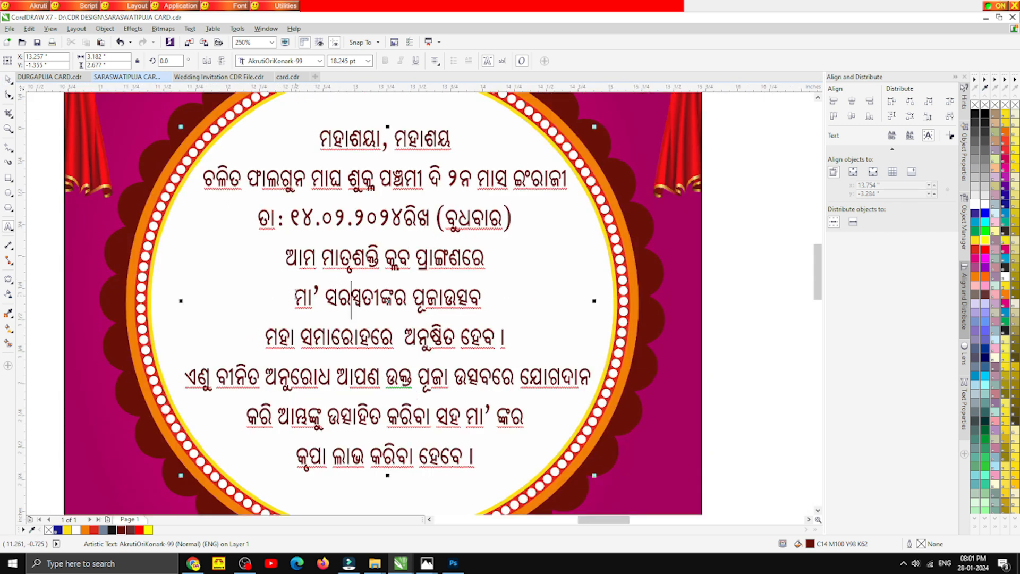
- Change the font of the "ମା’ ସରସ୍ୱତୀଙ୍କର ପୂଜାଉତ୍ସବ" line to AkrutiOriSantosh-99
triple_click(350, 300)
click(320, 60)
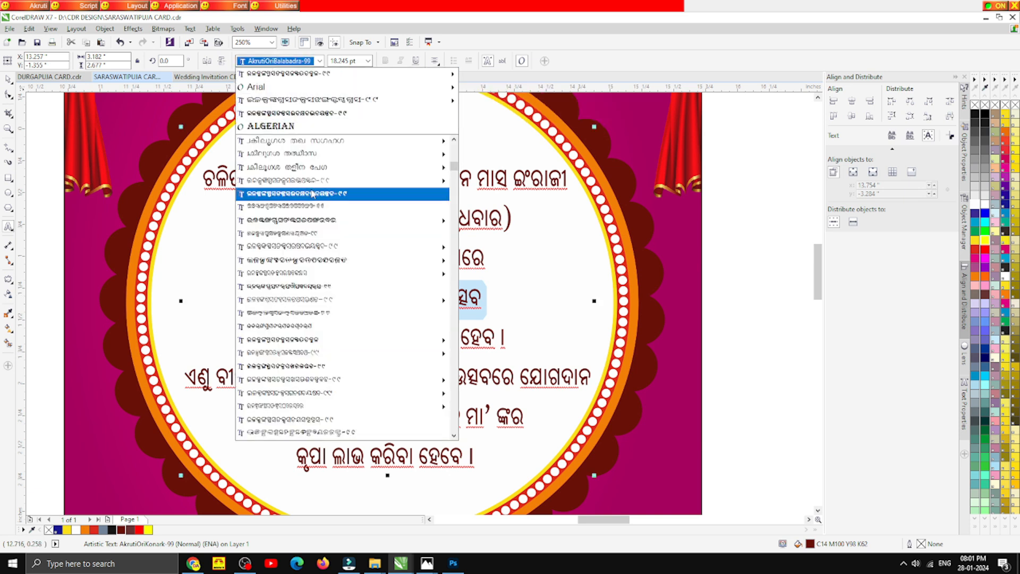
scroll(313, 255, down, 1)
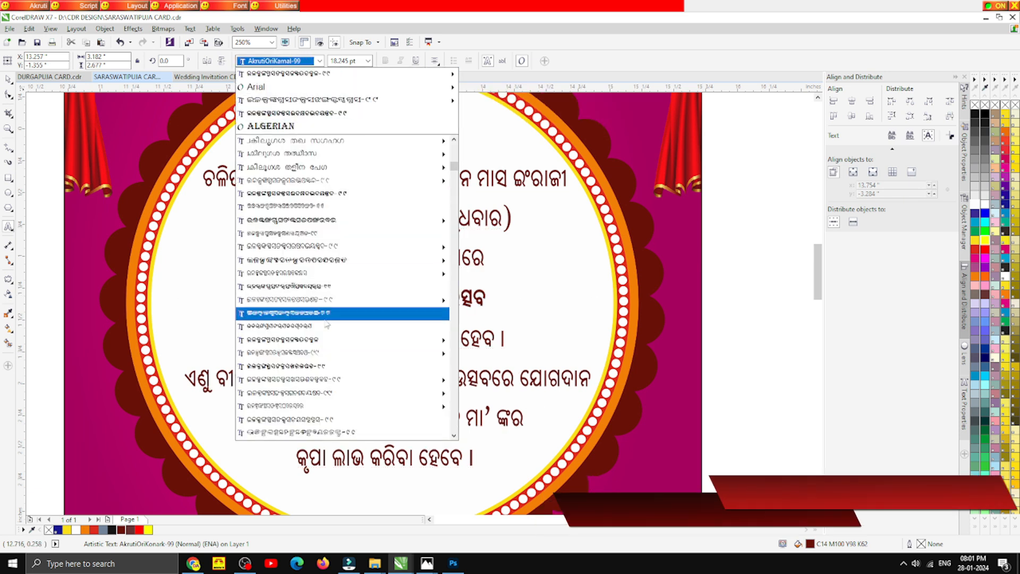
mouse_move(324, 300)
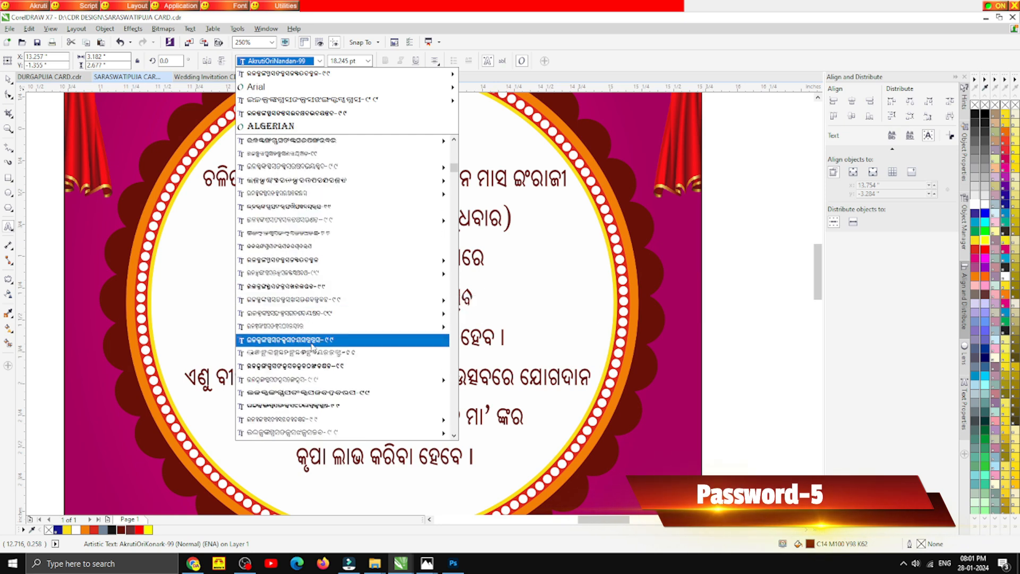
click(338, 339)
scroll(338, 340, down, 4)
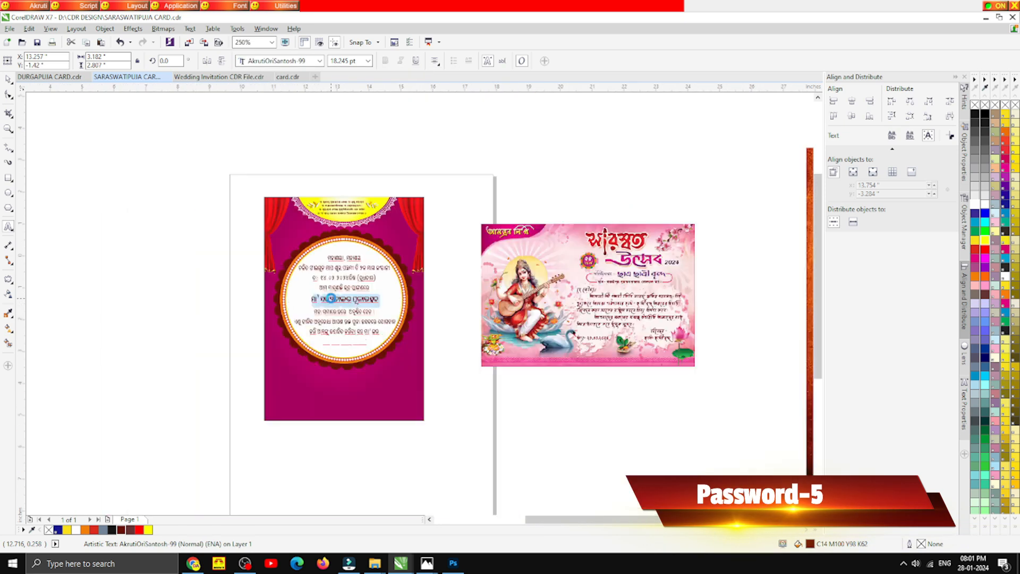
- Recolour the "ମା’ ସରସ୍ୱତୀଙ୍କର ପୂଜାଉତ୍ସବ" line dark blue and deselect the text
scroll(332, 305, up, 3)
click(975, 214)
click(8, 80)
click(106, 154)
scroll(362, 273, up, 1)
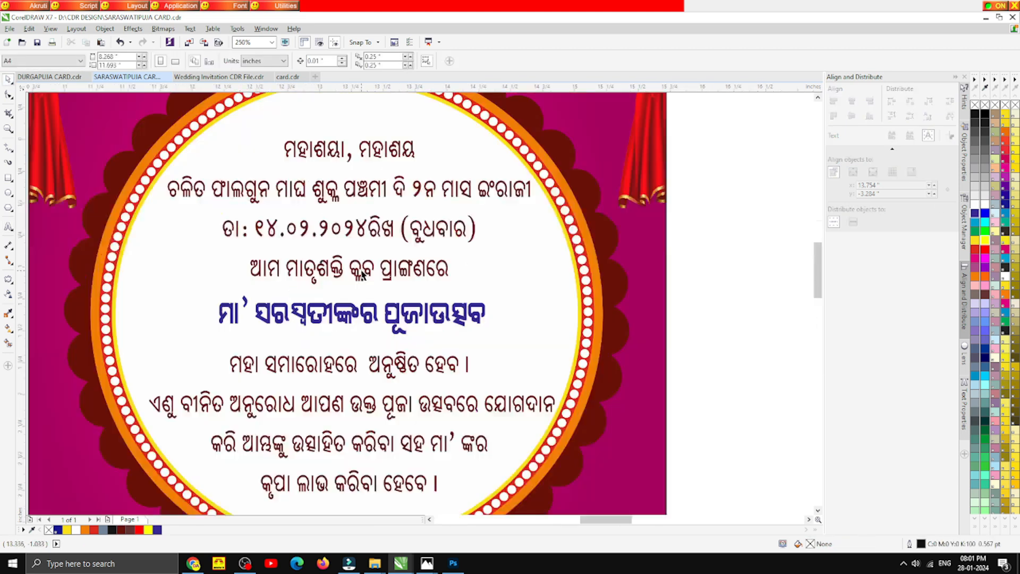
- Nudge the invitation text slightly upward inside the white circle
click(359, 272)
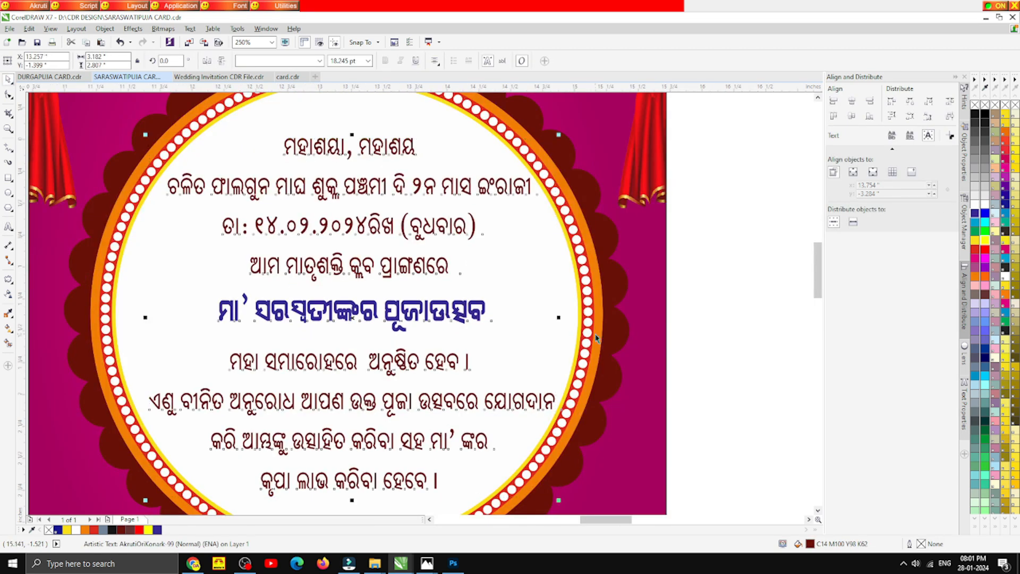
key(Escape)
scroll(361, 223, down, 1)
scroll(358, 222, down, 2)
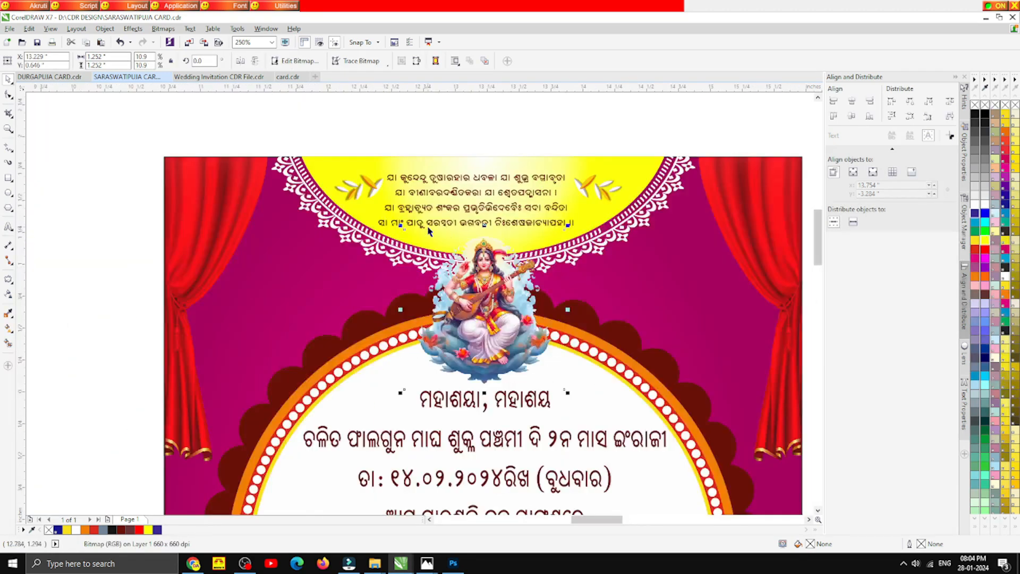
scroll(428, 230, down, 2)
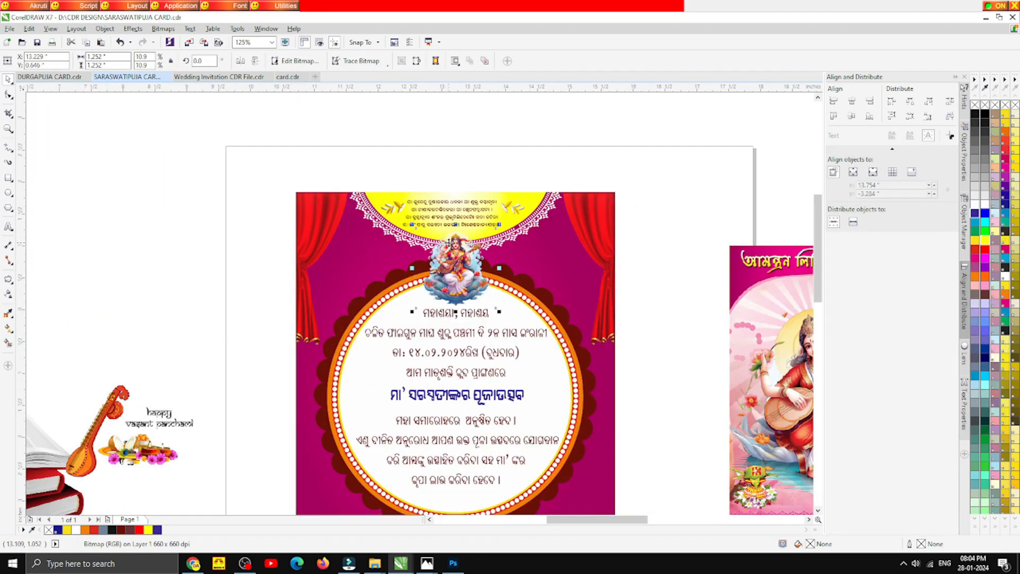
- Move the goddess image off the card to the empty area beside its left curtain
drag(454, 249, 353, 244)
key(Escape)
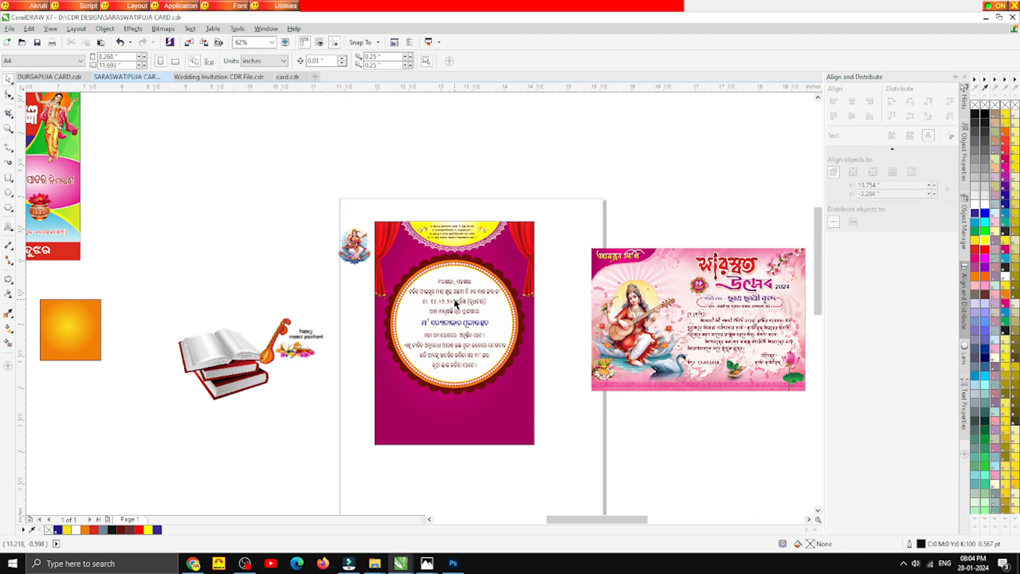
scroll(472, 277, up, 1)
scroll(470, 278, down, 1)
scroll(433, 276, up, 1)
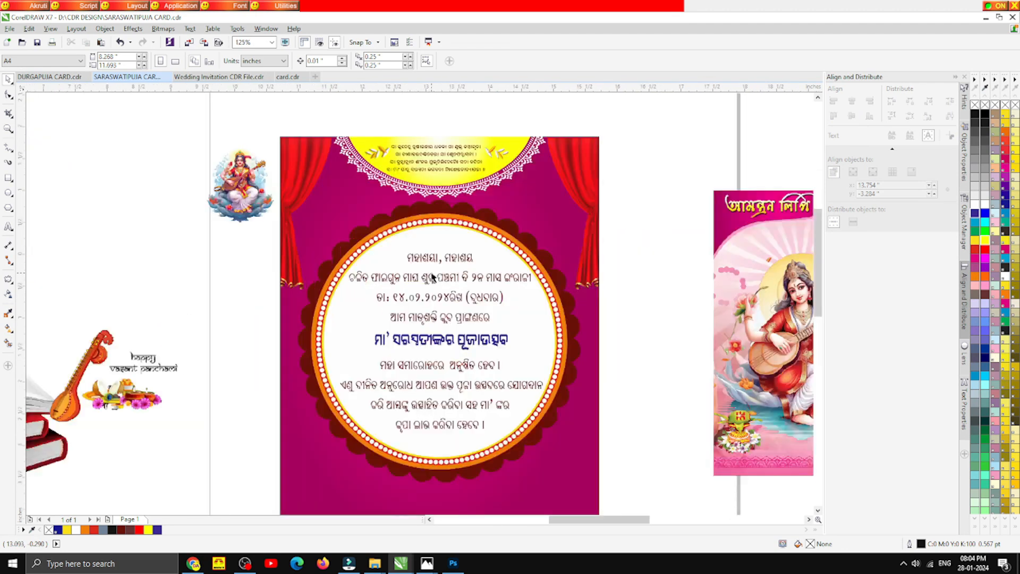
- Move the scalloped circle together with its invitation text down the card by 0.5 inch
drag(598, 493, 288, 192)
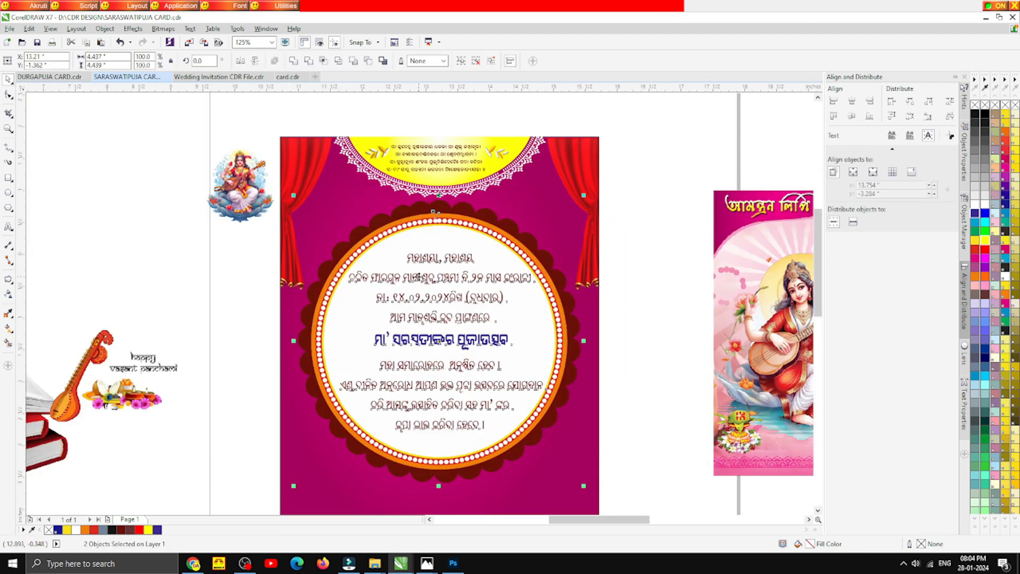
scroll(419, 277, down, 1)
drag(415, 253, 416, 268)
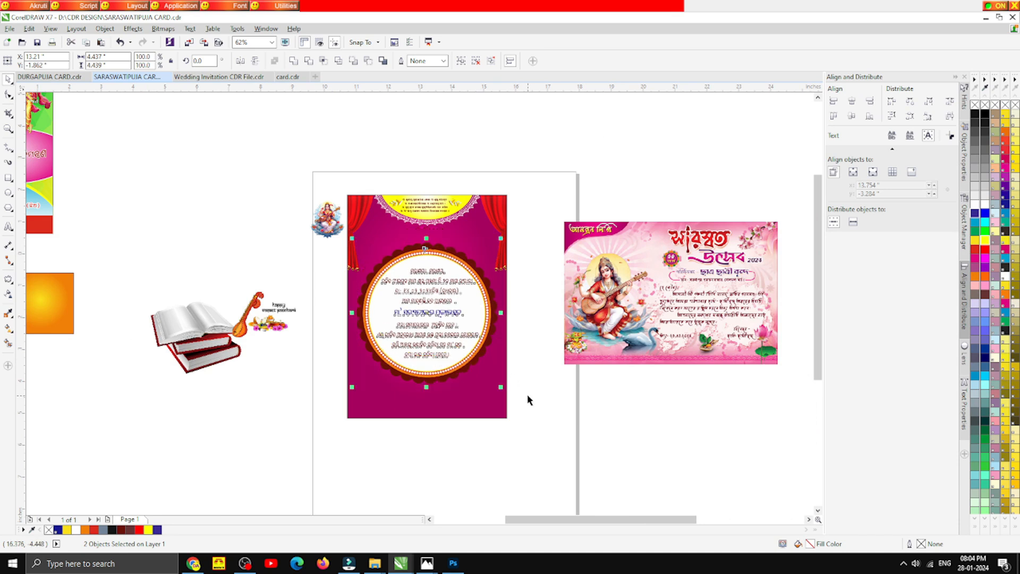
click(528, 397)
- Try the goddess image over the left curtain, and move it back outside the card
scroll(414, 216, up, 1)
drag(250, 218, 343, 240)
scroll(343, 240, up, 2)
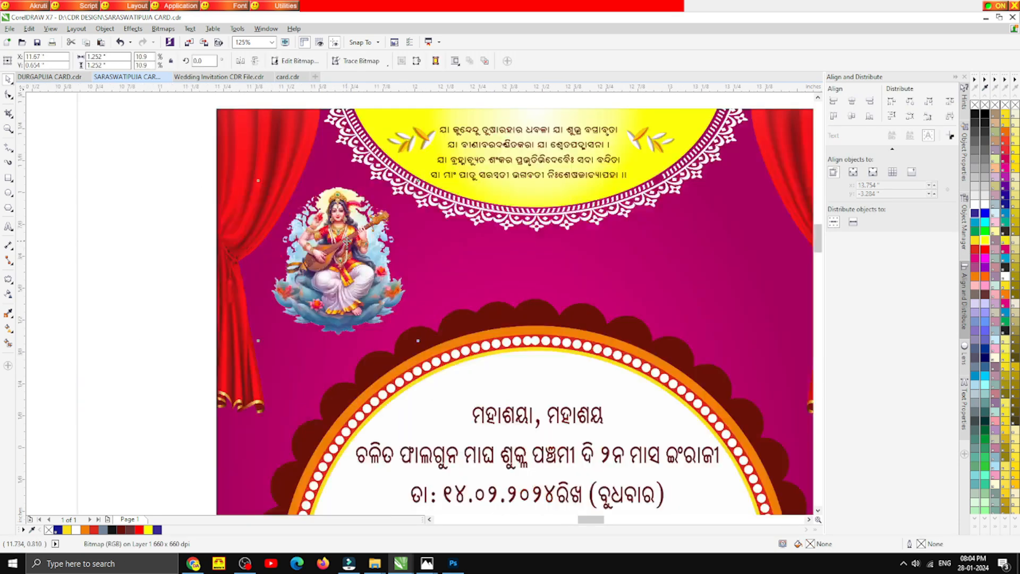
scroll(327, 204, down, 1)
drag(327, 204, 133, 187)
click(304, 252)
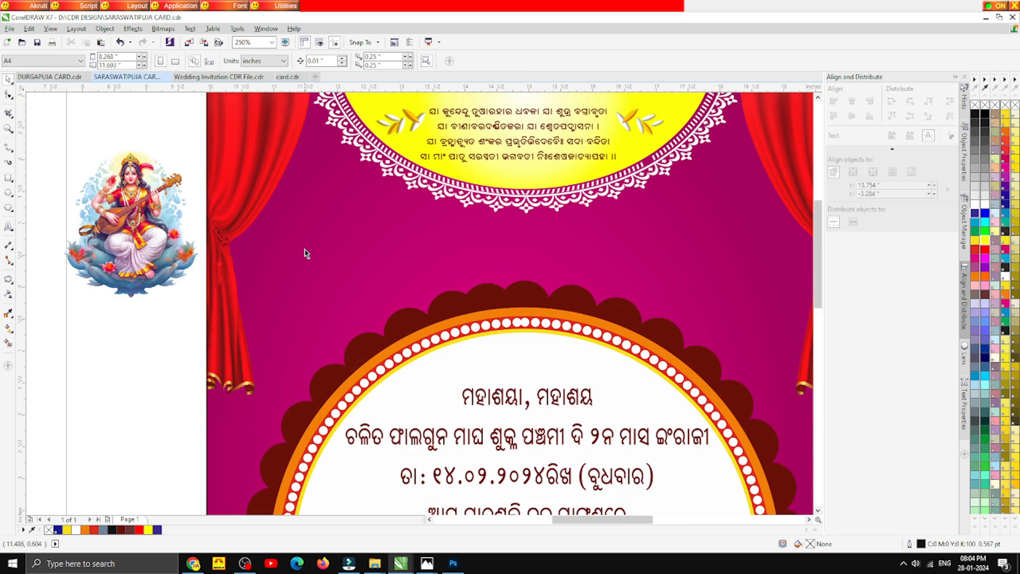
- Draw a circle about 1.58 inches across between the yellow ornament and the scalloped circle, centred across the card
scroll(305, 252, down, 1)
scroll(424, 247, up, 1)
click(9, 193)
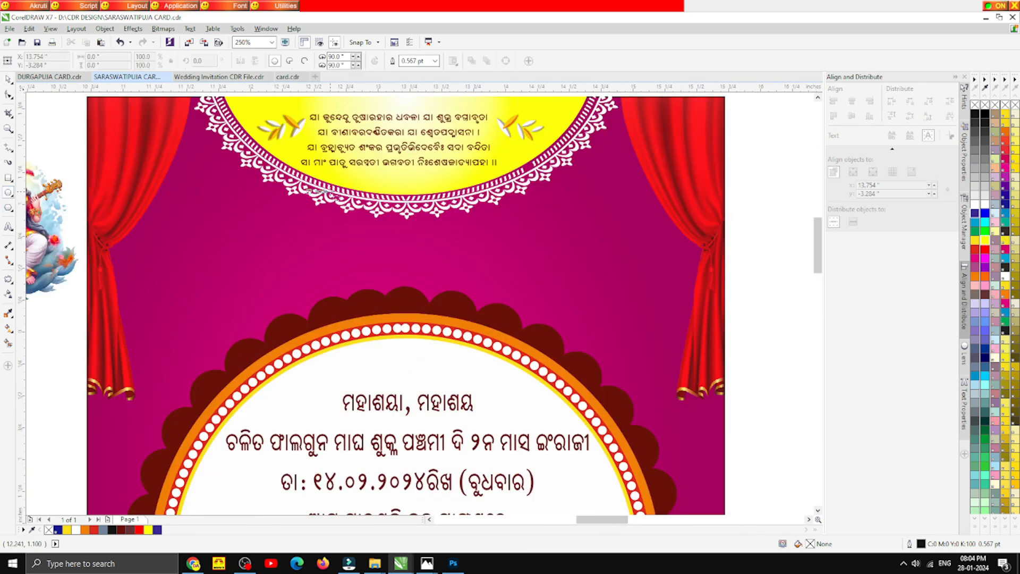
drag(317, 178, 519, 333)
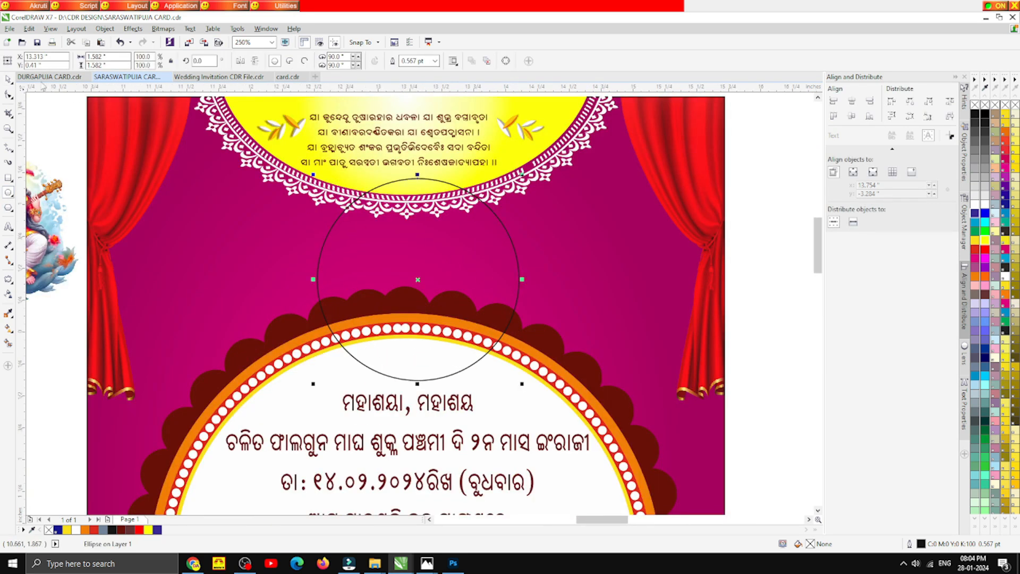
drag(389, 258, 376, 257)
scroll(376, 257, down, 1)
scroll(375, 256, up, 1)
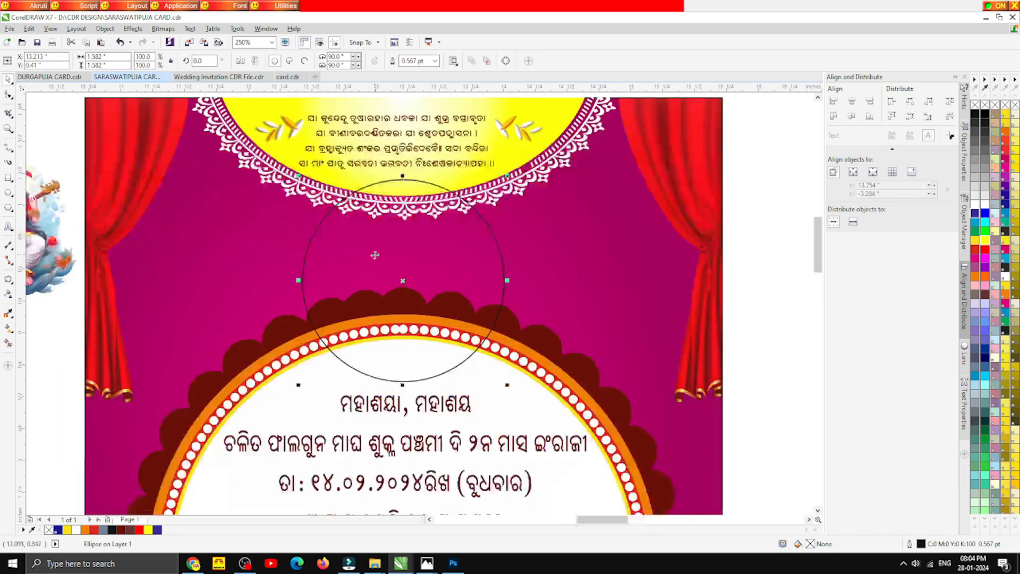
- Give the new circle a vertical orange-to-white gradient fill and remove its outline
click(90, 530)
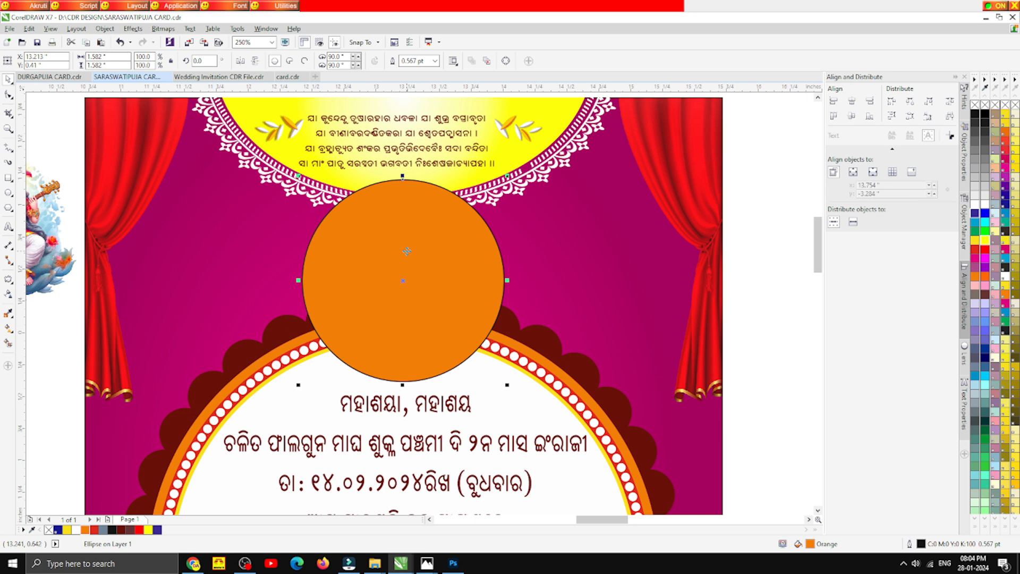
key(g)
drag(404, 182, 402, 318)
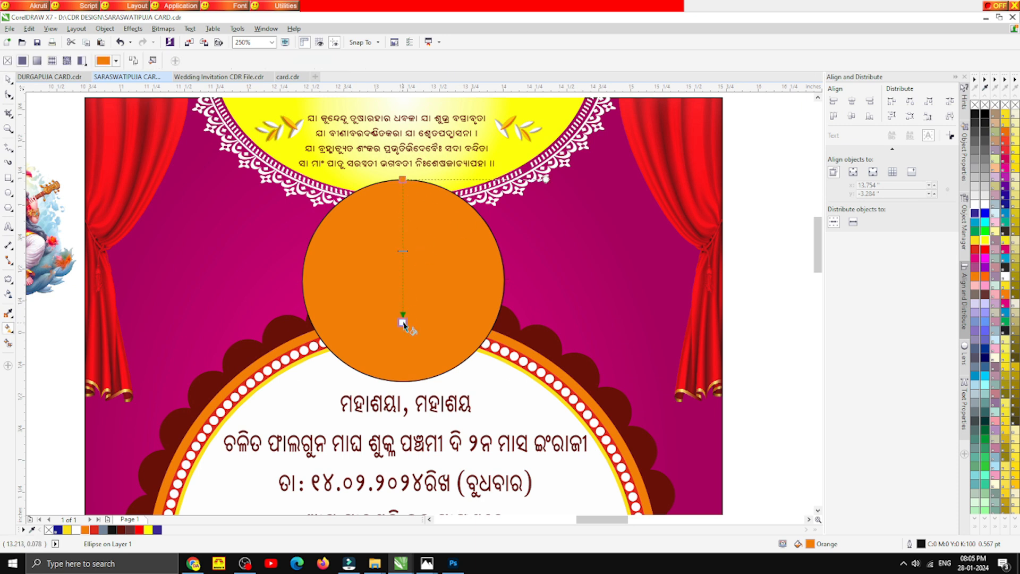
click(8, 78)
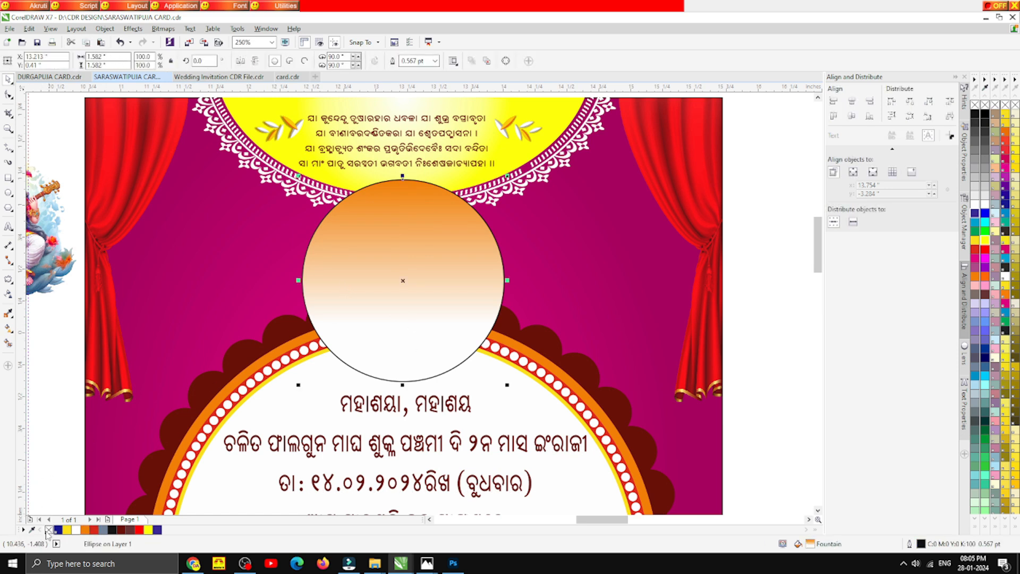
right_click(48, 531)
- Move the goddess image from beside the card into the centre of the new circle
key(Escape)
scroll(271, 332, down, 1)
drag(138, 274, 335, 301)
scroll(335, 301, up, 1)
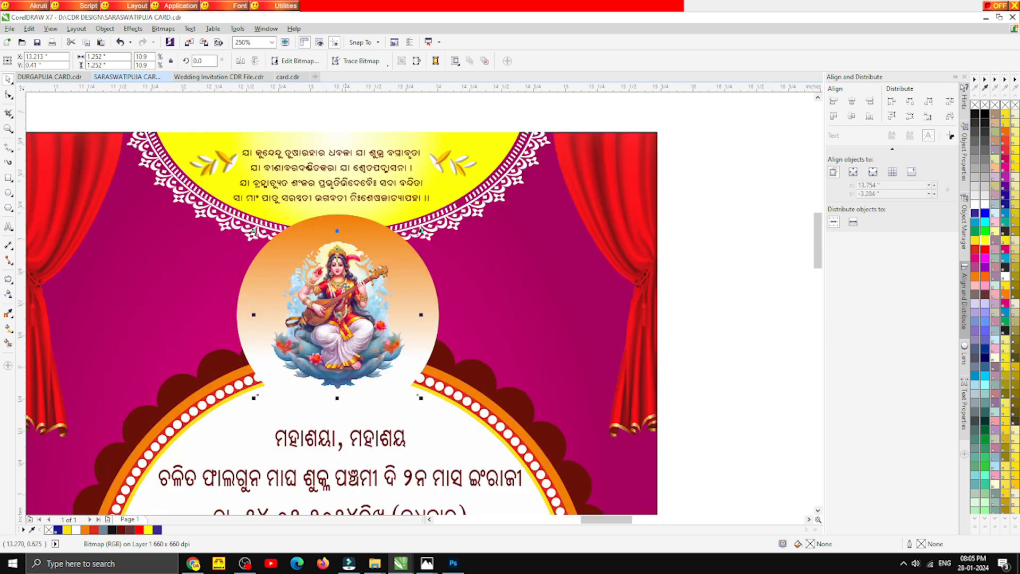
- Enlarge the goddess image to about 1.61 inches and reposition it so she fills the circle
scroll(361, 259, up, 1)
drag(476, 210, 558, 173)
scroll(349, 262, down, 1)
scroll(321, 285, up, 1)
drag(321, 275, 324, 291)
scroll(324, 290, down, 1)
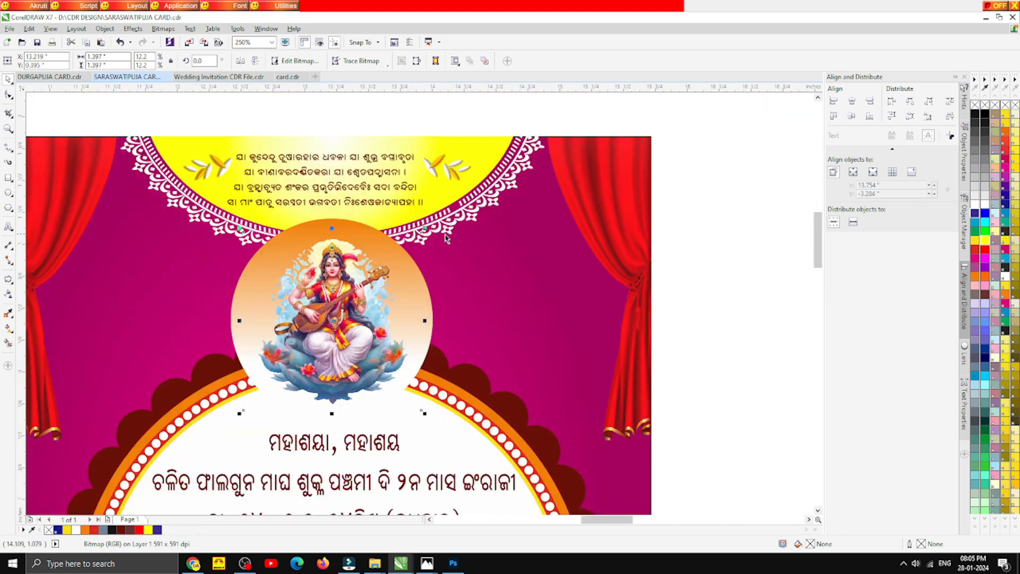
drag(425, 229, 439, 214)
scroll(345, 298, up, 2)
drag(345, 298, 334, 280)
scroll(343, 284, down, 2)
scroll(335, 282, up, 1)
scroll(333, 280, down, 1)
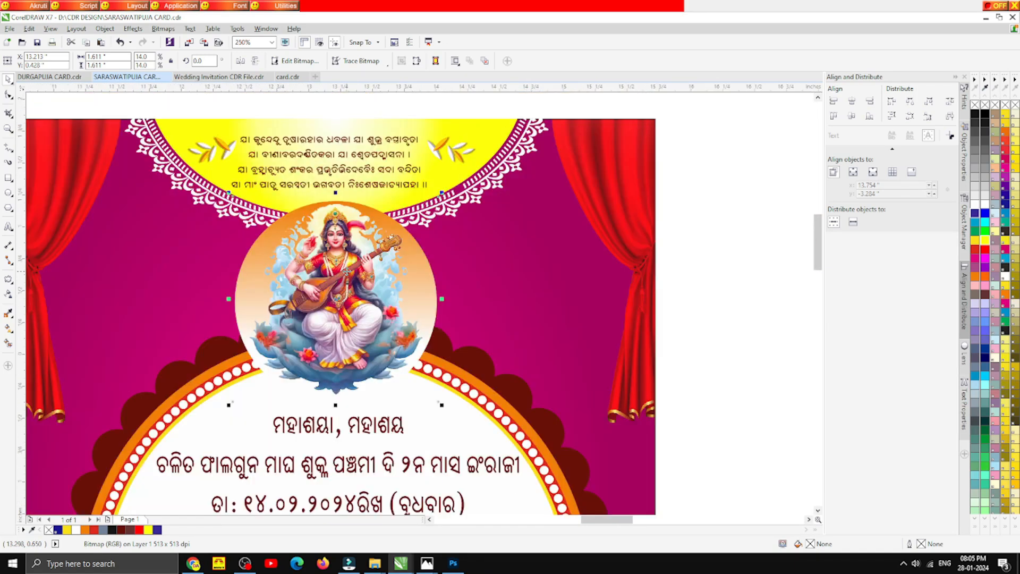
click(701, 346)
scroll(425, 268, down, 1)
scroll(390, 255, up, 1)
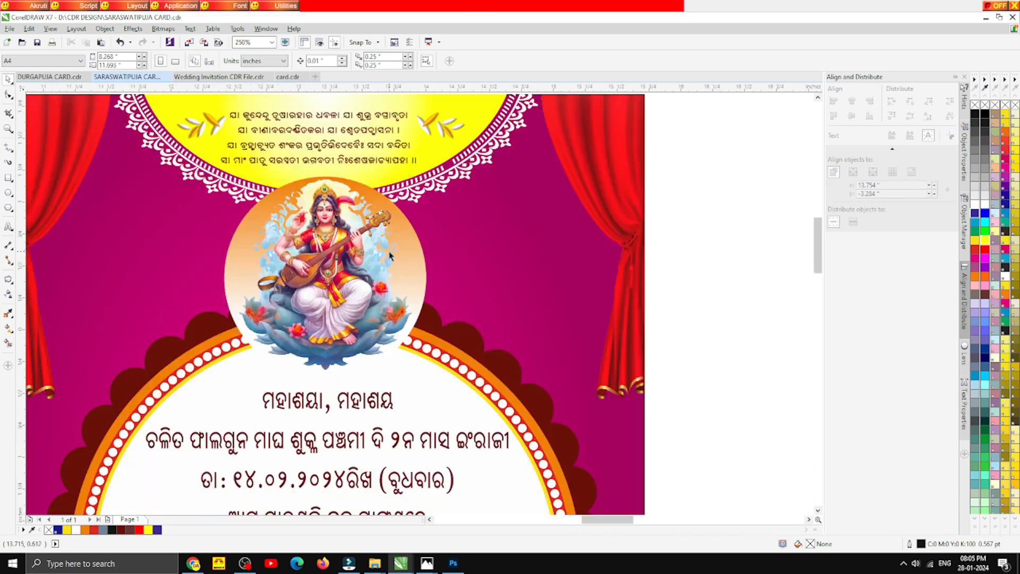
- Crop the empty right edge of the goddess bitmap inward to expose the edge of the circle behind it
click(426, 271)
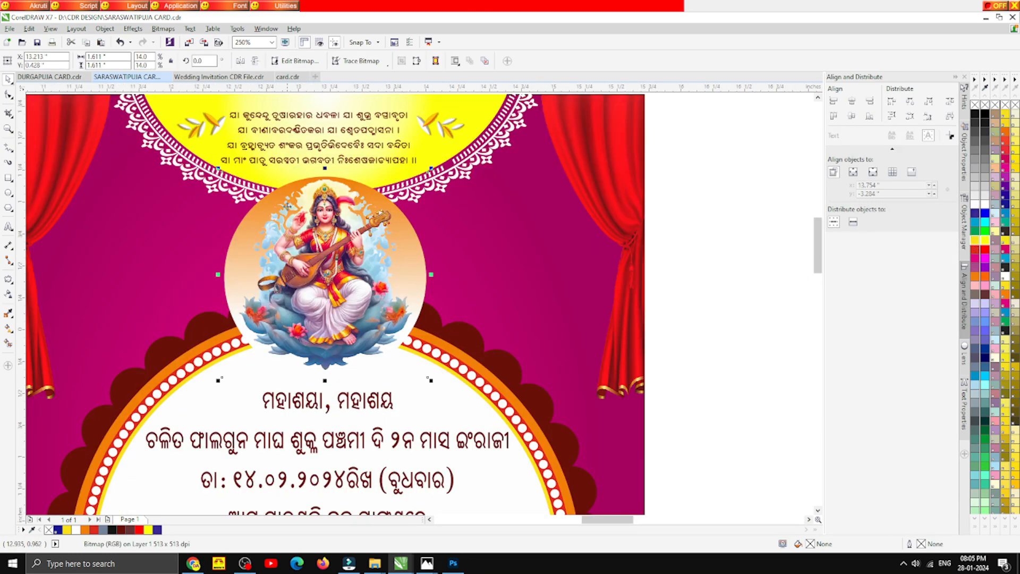
click(7, 93)
scroll(428, 259, up, 2)
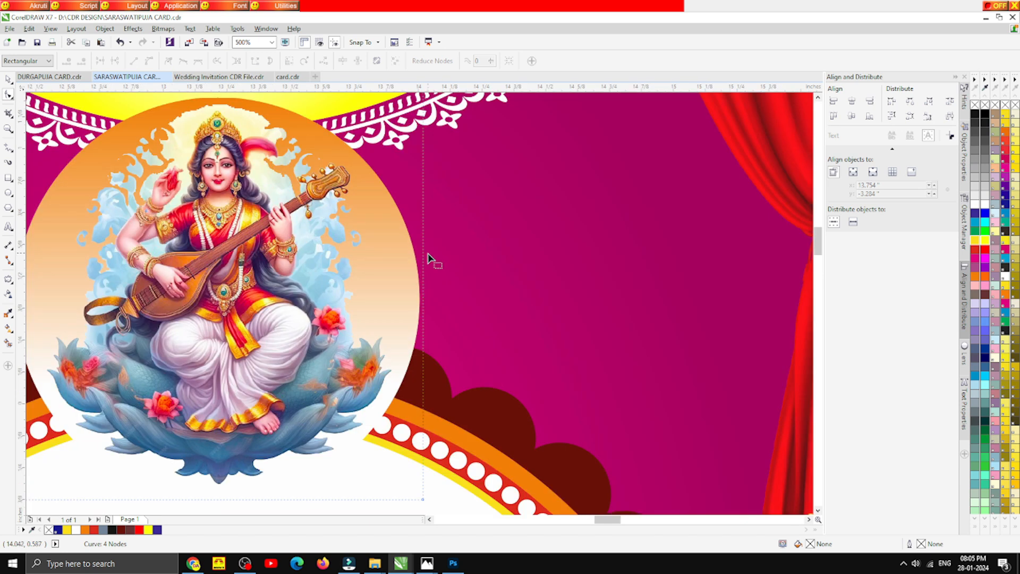
drag(426, 255, 401, 255)
click(7, 79)
- Try yellow and light pink fills on the circle behind the goddess, and settle on cyan
click(410, 280)
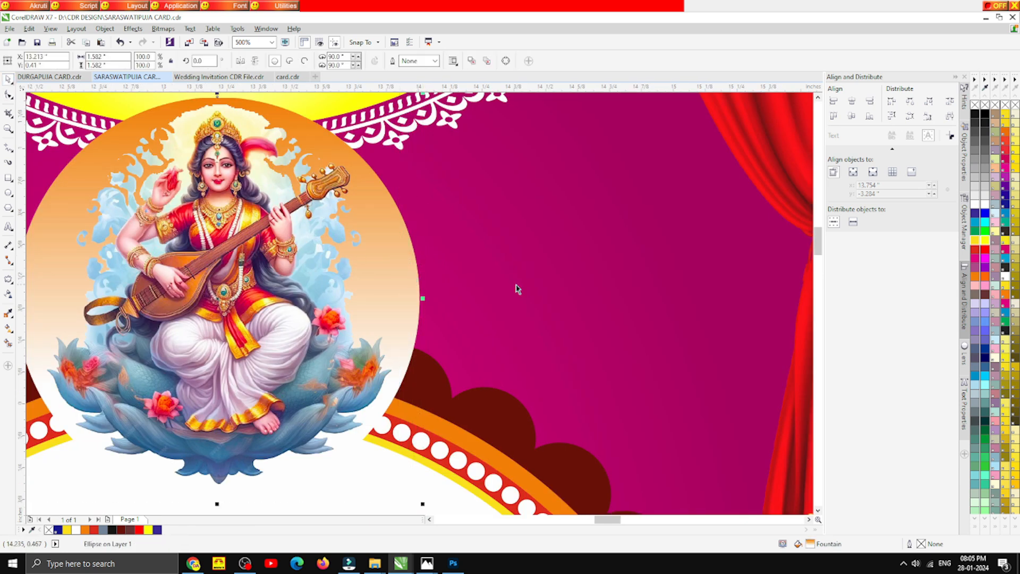
click(985, 239)
scroll(380, 255, down, 2)
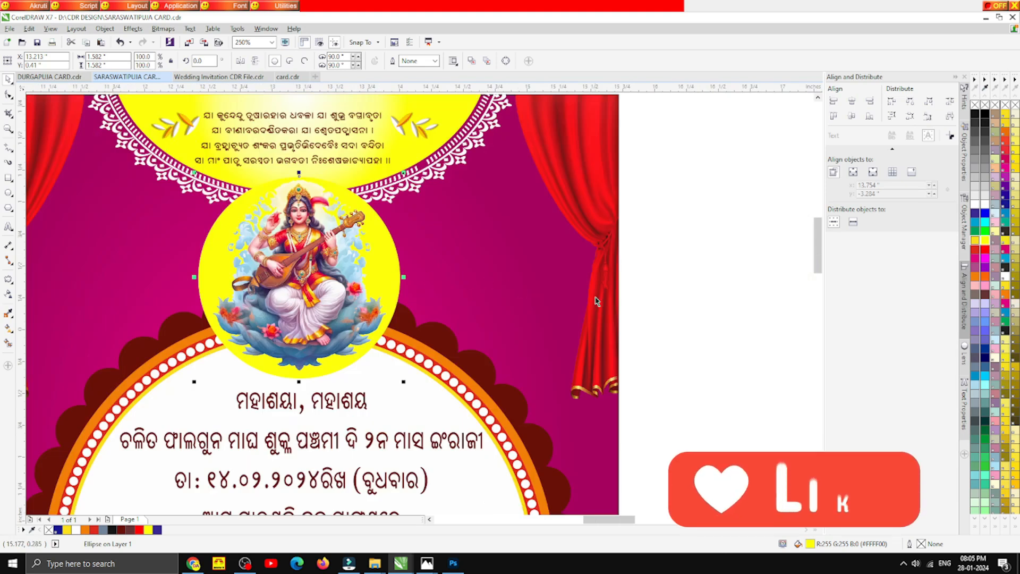
click(976, 288)
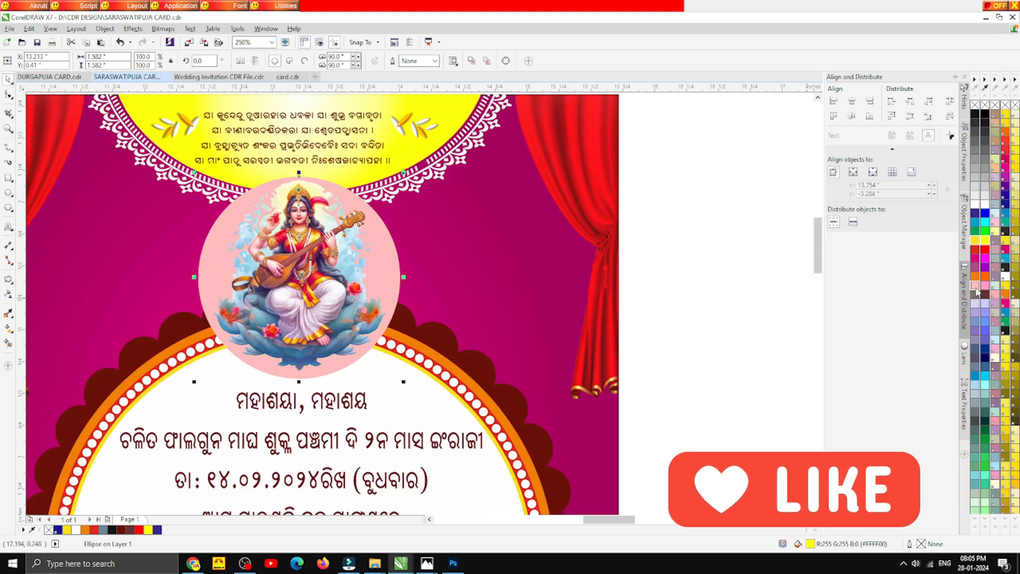
click(976, 223)
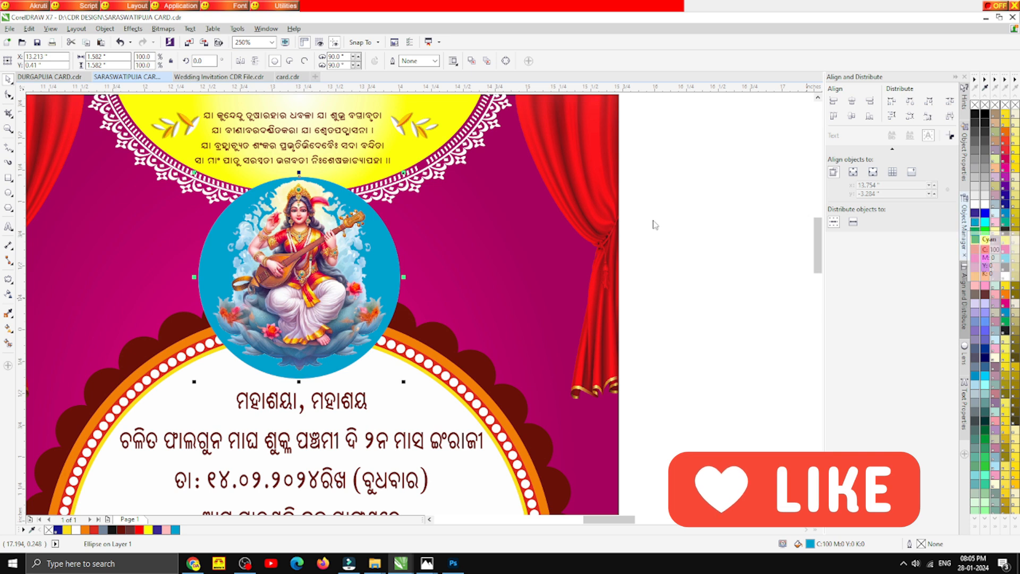
- Apply an elliptical gradient to the goddess's circle, centred on it, from white in the middle to cyan beyond its edge
key(g)
drag(299, 176, 299, 319)
click(149, 61)
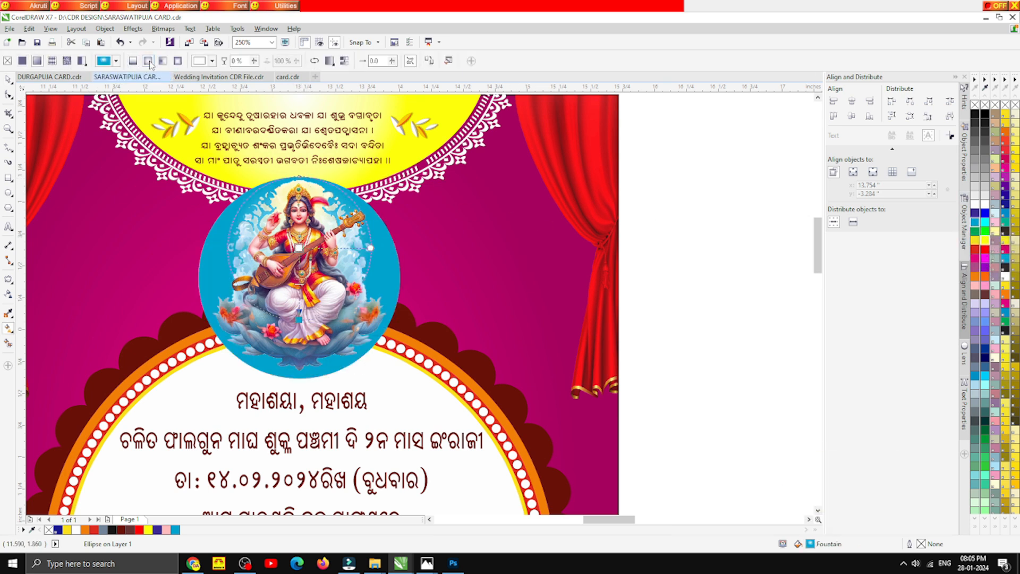
drag(299, 248, 299, 276)
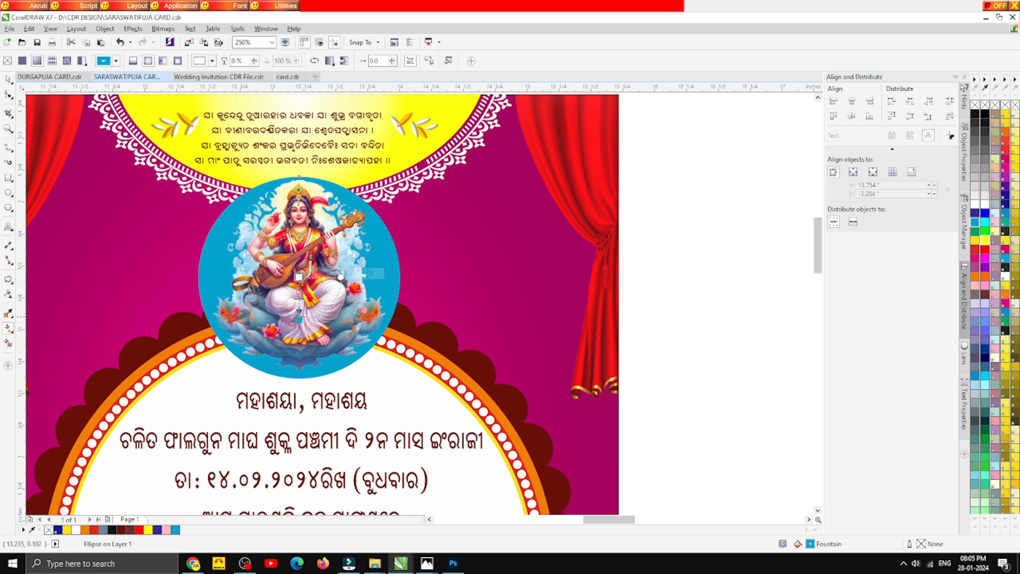
drag(299, 317, 322, 382)
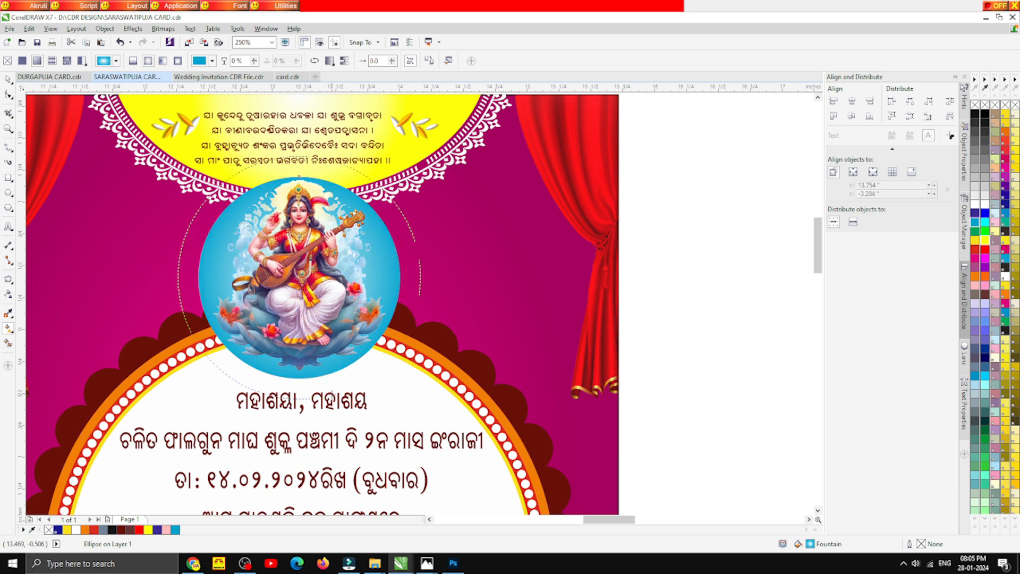
click(8, 79)
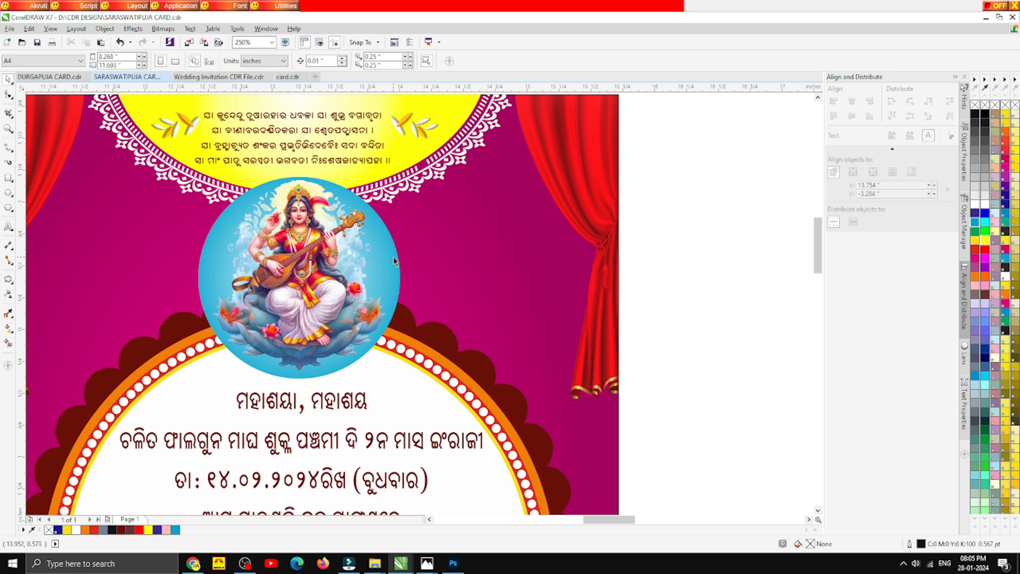
- Outline the goddess's circle in dark blue at 2.0 pt, placed behind the fill and scaling with the object
right_click(977, 213)
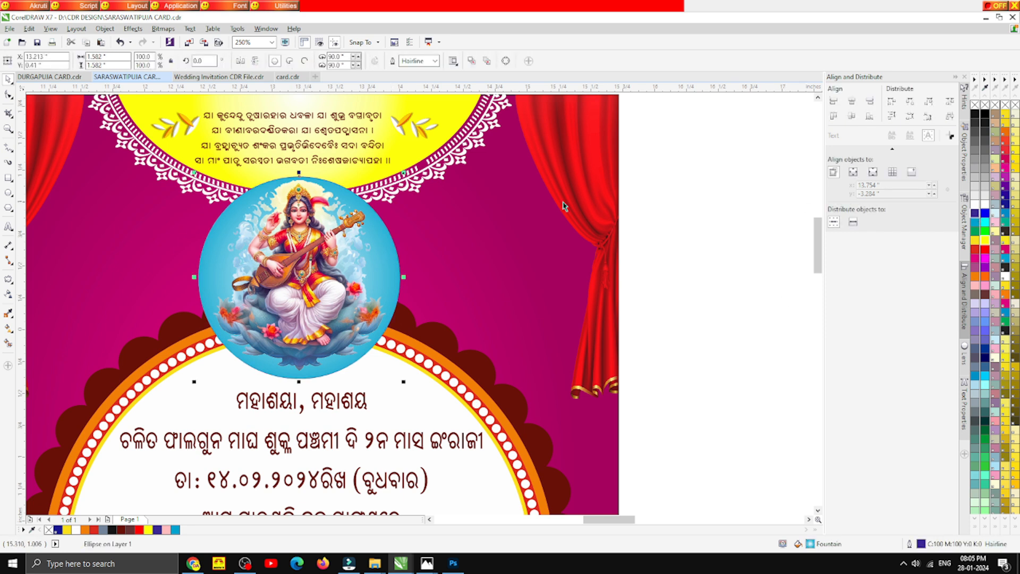
key(F12)
click(440, 218)
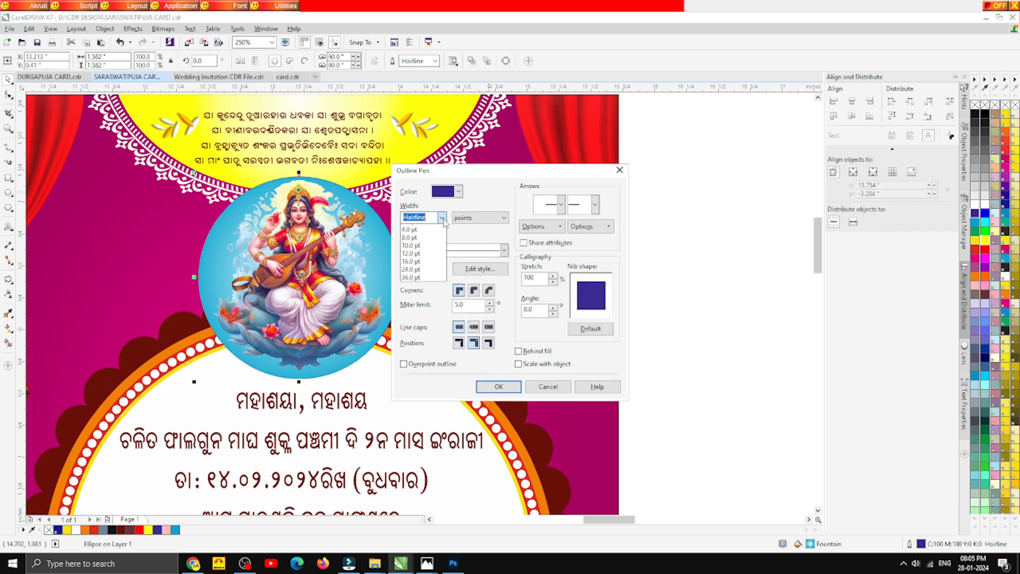
click(423, 282)
click(518, 363)
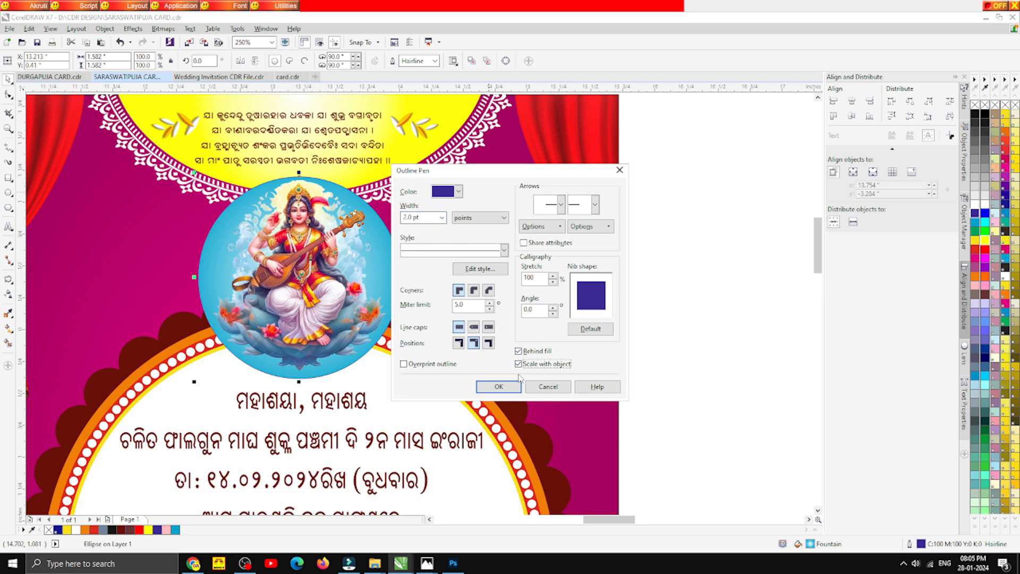
click(513, 387)
click(722, 378)
- Move the stacked-books image to just outside the card's upper right edge and shrink it to a small size
scroll(342, 248, down, 2)
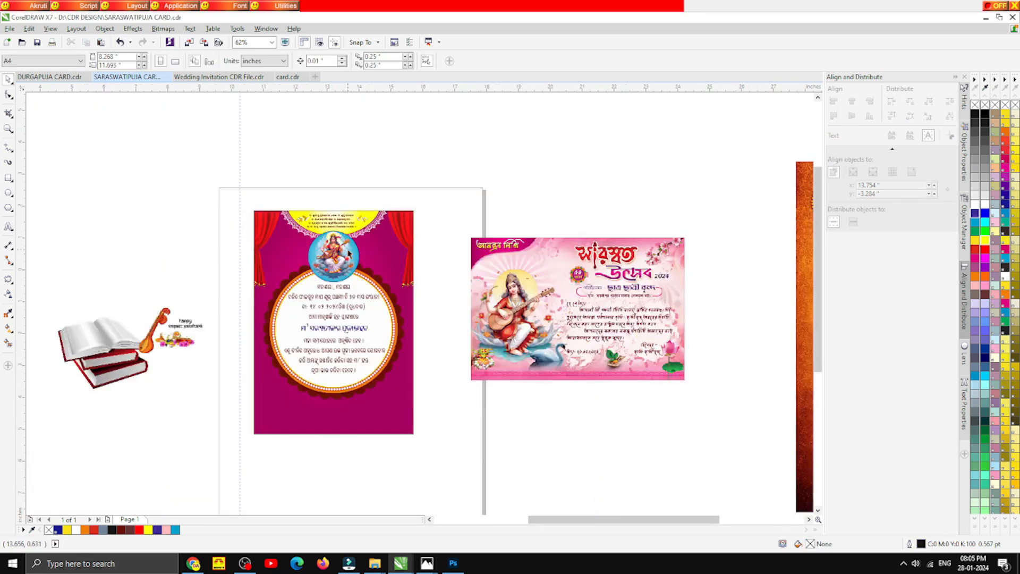
scroll(340, 249, up, 1)
scroll(345, 264, up, 1)
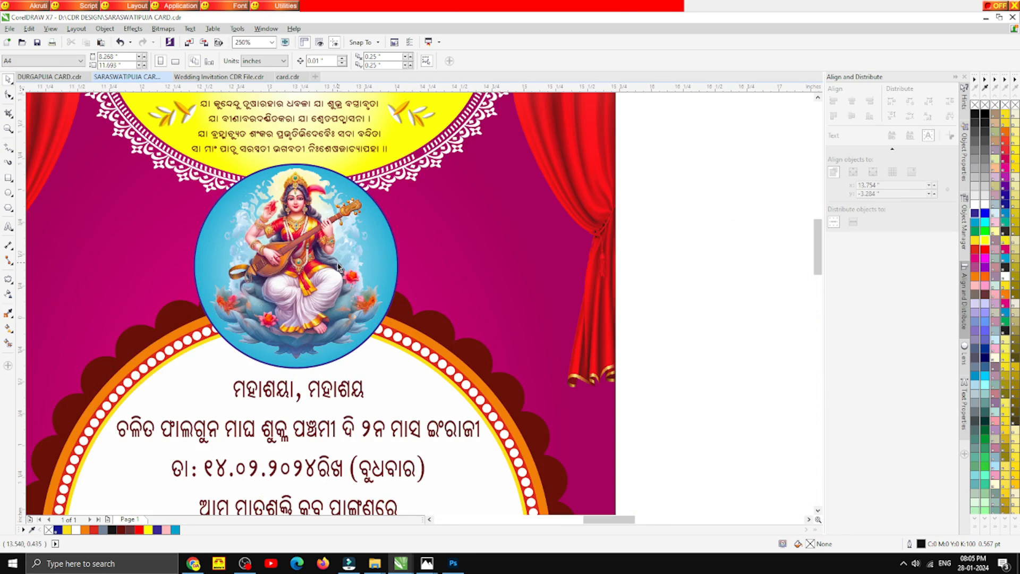
scroll(338, 265, down, 2)
drag(115, 364, 392, 250)
scroll(392, 250, up, 1)
drag(307, 176, 502, 292)
click(490, 343)
scroll(360, 235, down, 2)
- Crop the veena image with the Shape tool, moving its corner nodes to cut off the greeting text and most of the offerings
scroll(361, 234, down, 1)
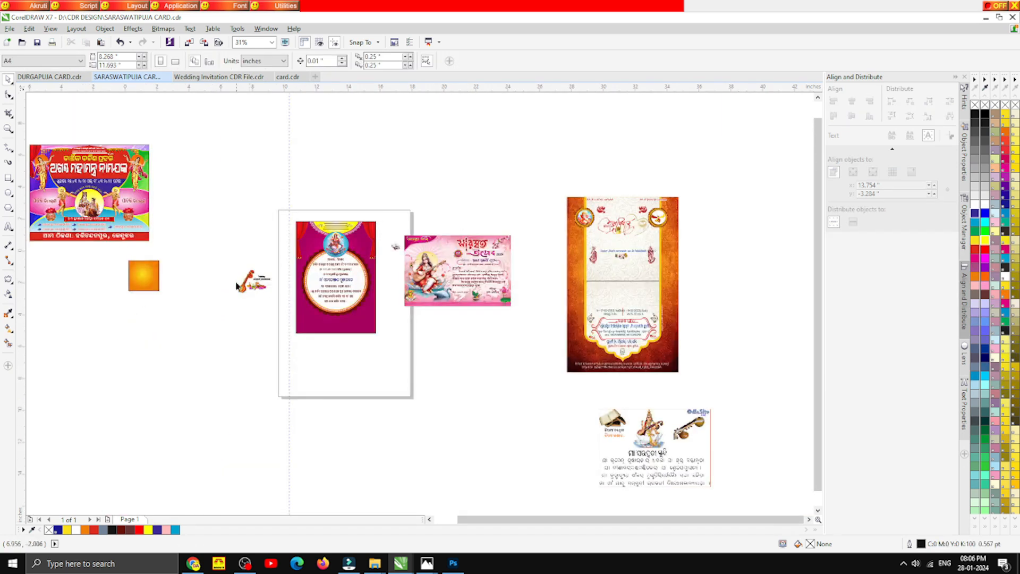
scroll(256, 278, up, 4)
click(219, 272)
key(F10)
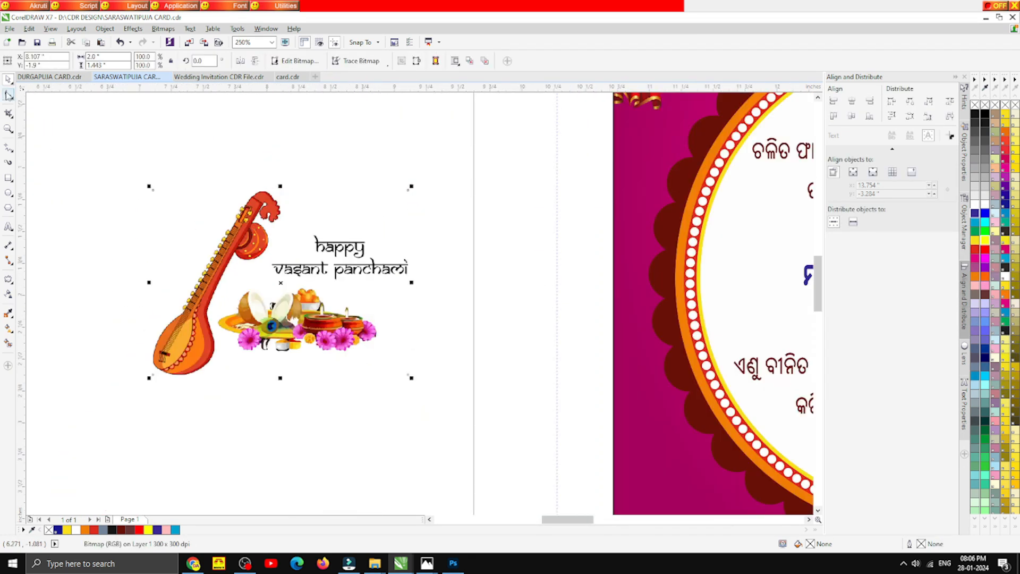
drag(408, 378, 211, 375)
drag(407, 192, 305, 192)
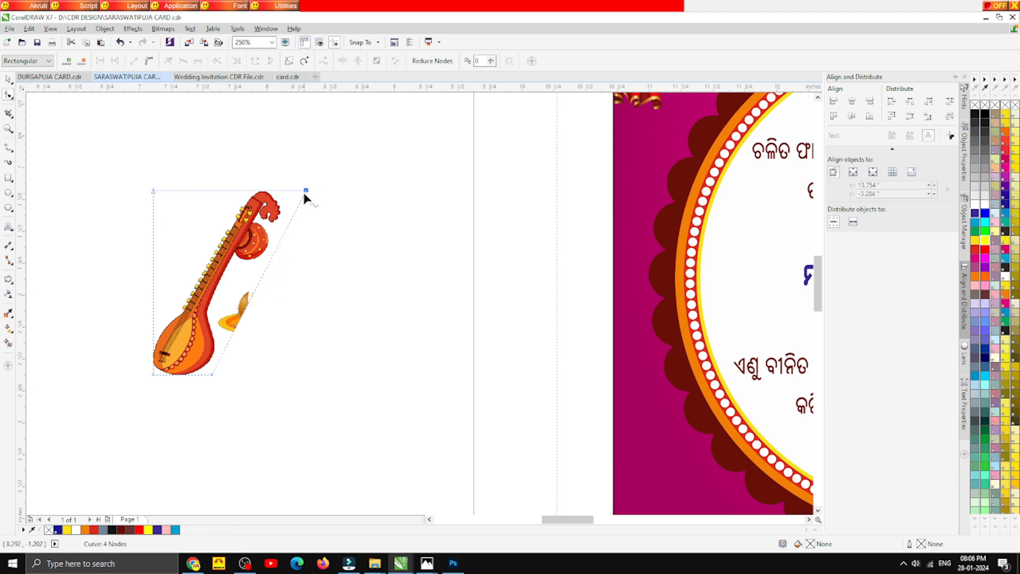
- Convert the slanted crop edge to a curve and bend it around the veena to hide the remaining piece of the offerings
scroll(240, 318, up, 1)
right_click(256, 291)
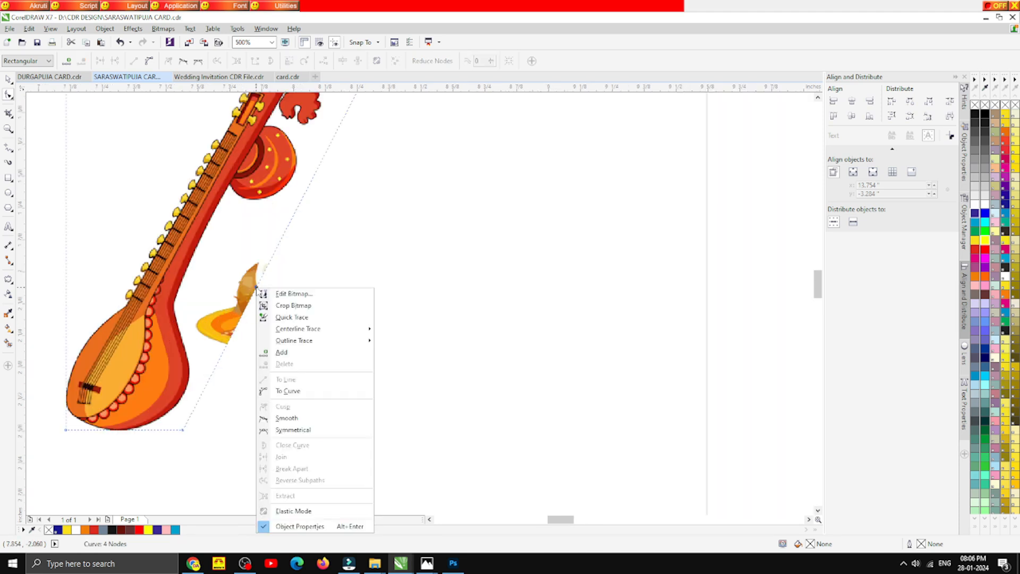
click(266, 275)
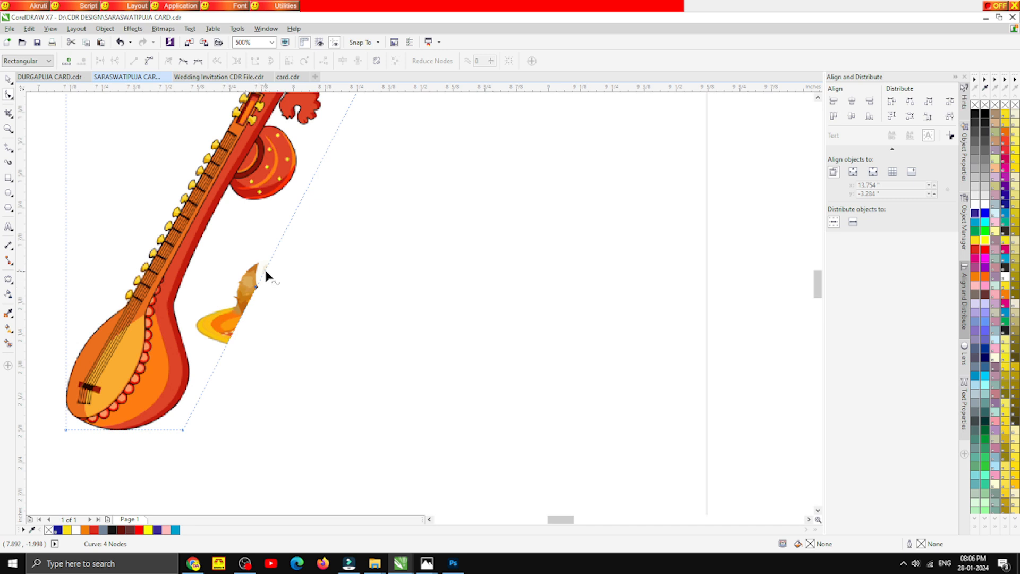
right_click(264, 270)
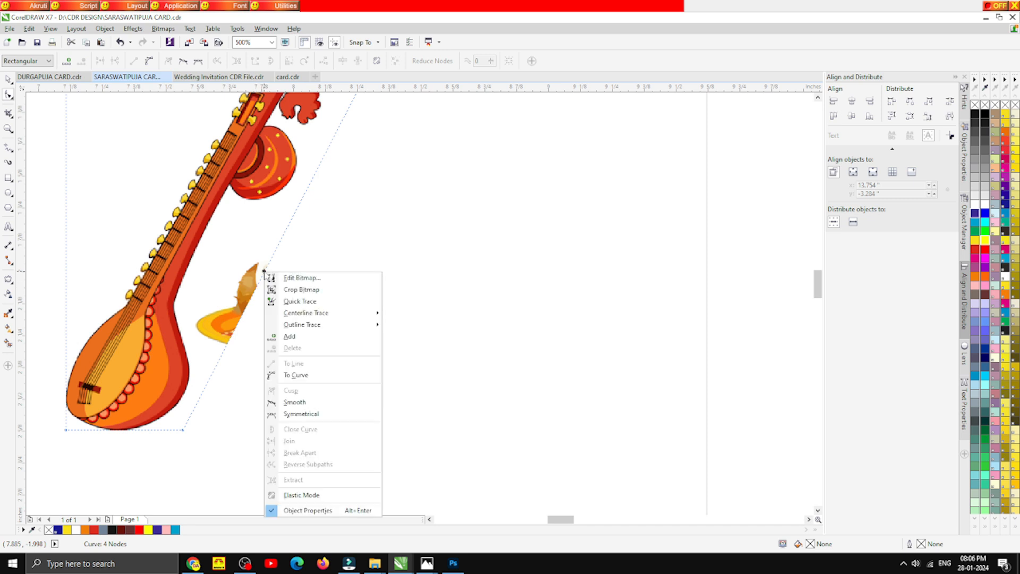
click(296, 375)
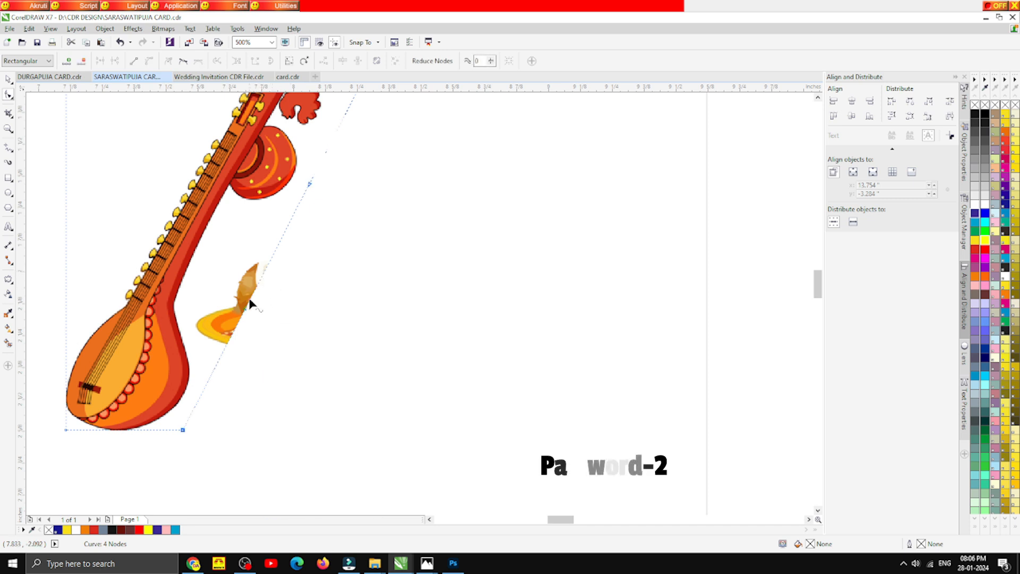
drag(245, 313, 207, 285)
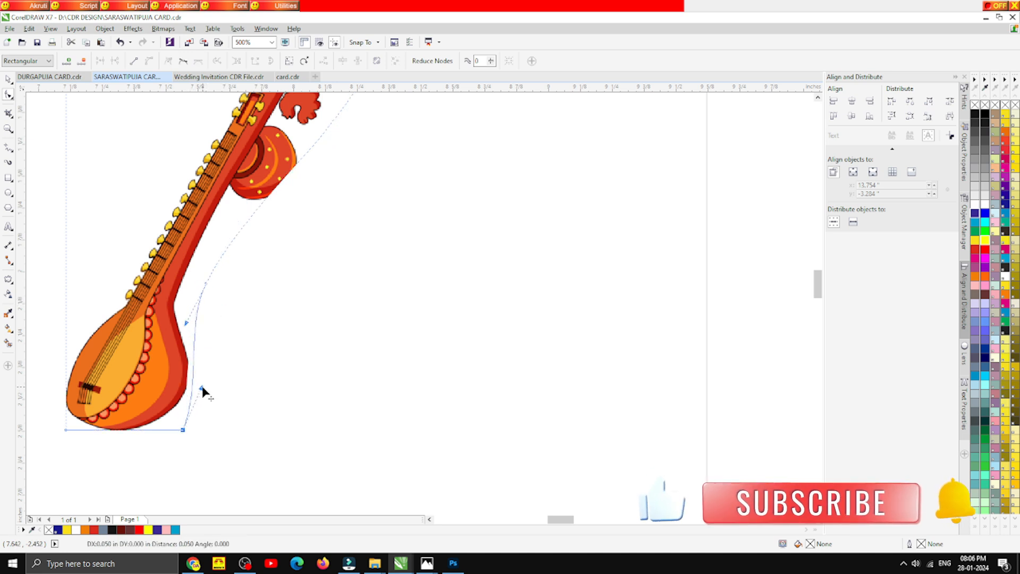
scroll(281, 228, down, 2)
scroll(272, 252, up, 2)
click(260, 264)
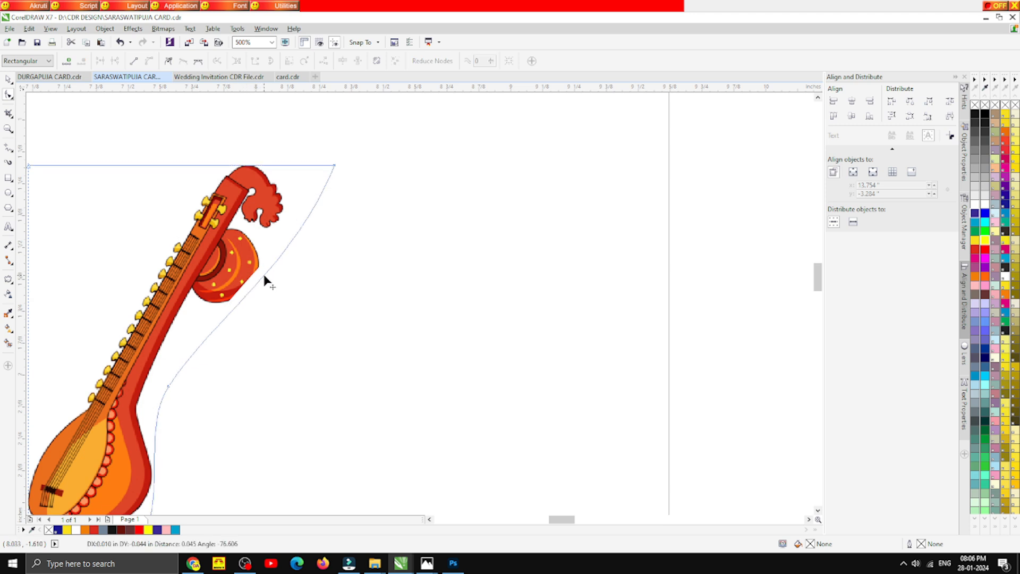
scroll(268, 271, down, 1)
click(11, 98)
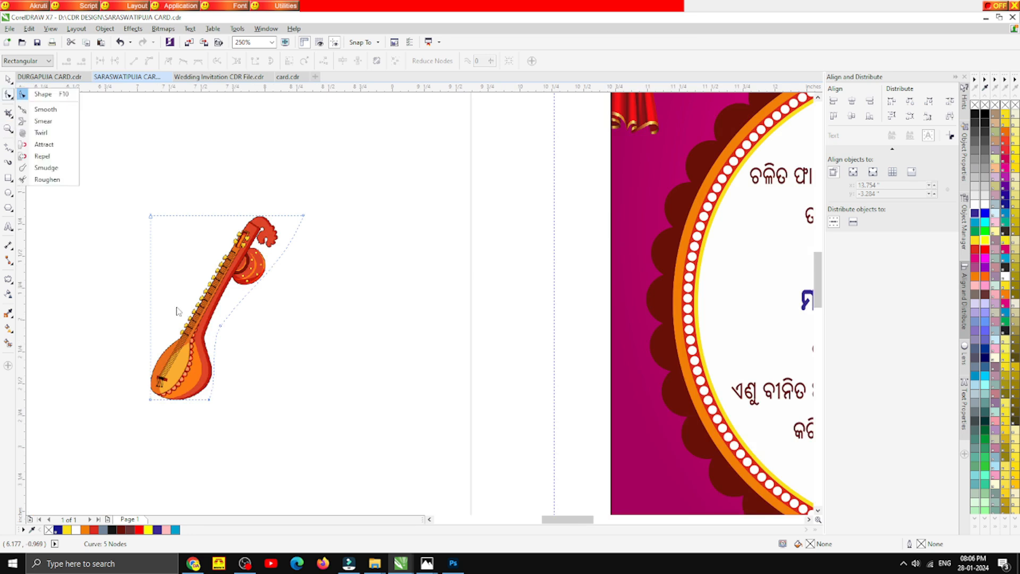
- Move the cropped veena onto the card between the left curtain and the goddess's circle, and enlarge it to about 1.83 × 2.20 inches
scroll(178, 311, down, 2)
click(11, 82)
click(51, 78)
drag(199, 295, 336, 246)
scroll(336, 245, up, 2)
drag(303, 277, 271, 225)
scroll(287, 259, down, 1)
scroll(287, 260, up, 1)
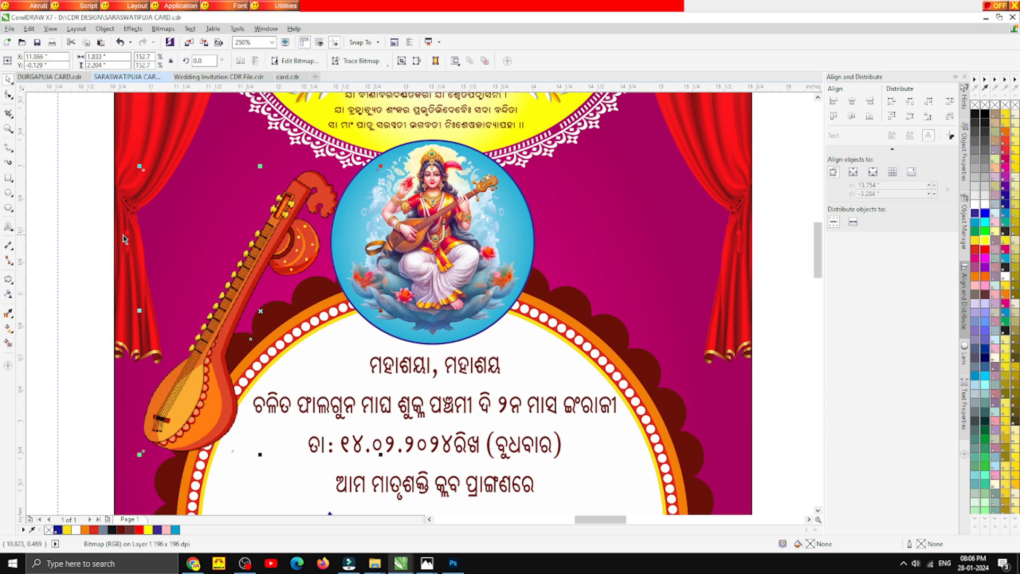
key(Escape)
scroll(319, 194, down, 1)
scroll(308, 218, up, 1)
drag(273, 205, 268, 214)
- Place a horizontally mirrored copy of the veena on the other side of the goddess's circle
scroll(246, 208, down, 1)
drag(240, 246, 424, 231)
scroll(424, 231, up, 2)
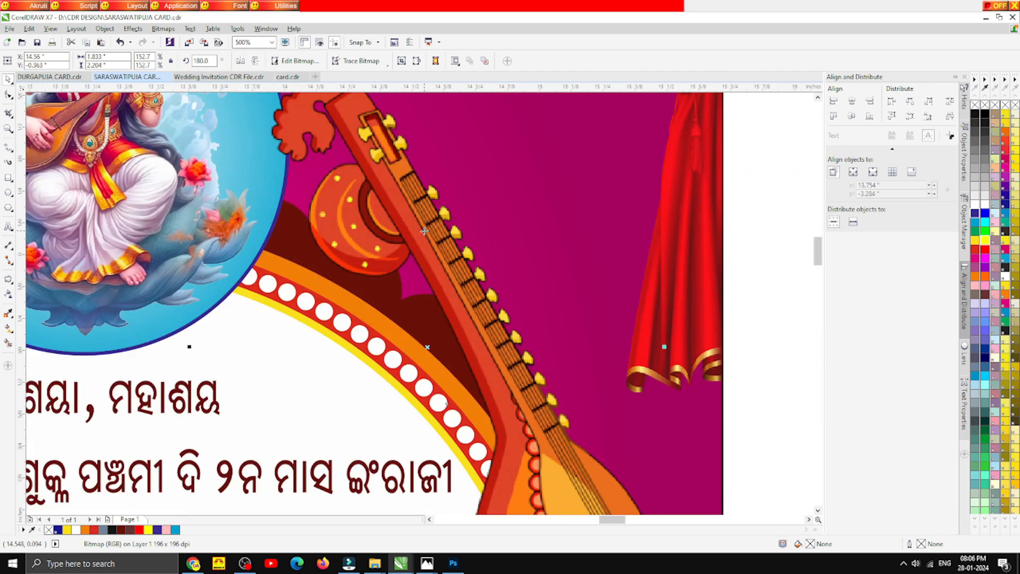
scroll(427, 230, down, 2)
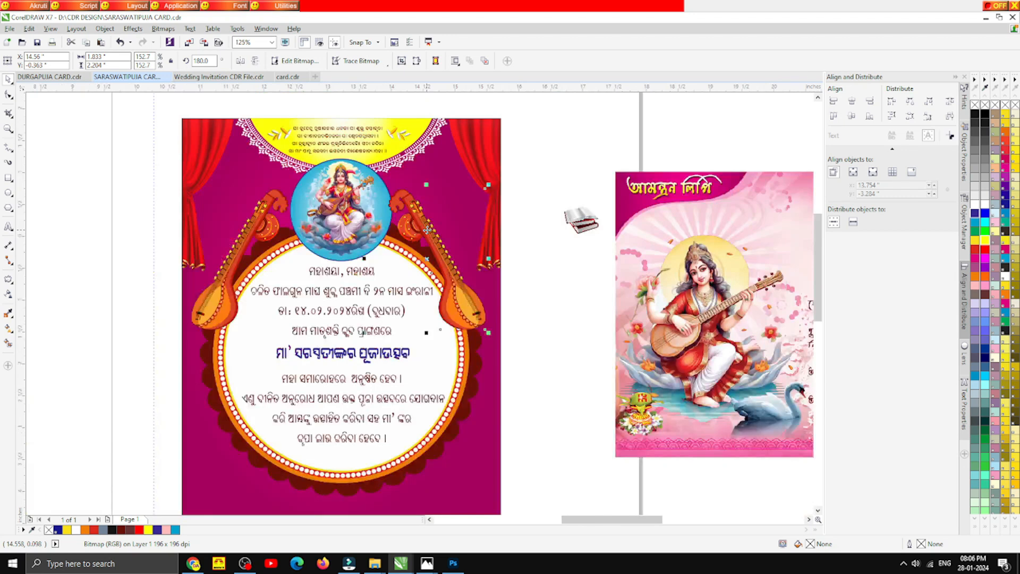
click(563, 313)
- Move the stacked-books image onto the card, over the scalloped circle's rim just below and right of the goddess's circle
scroll(502, 271, down, 1)
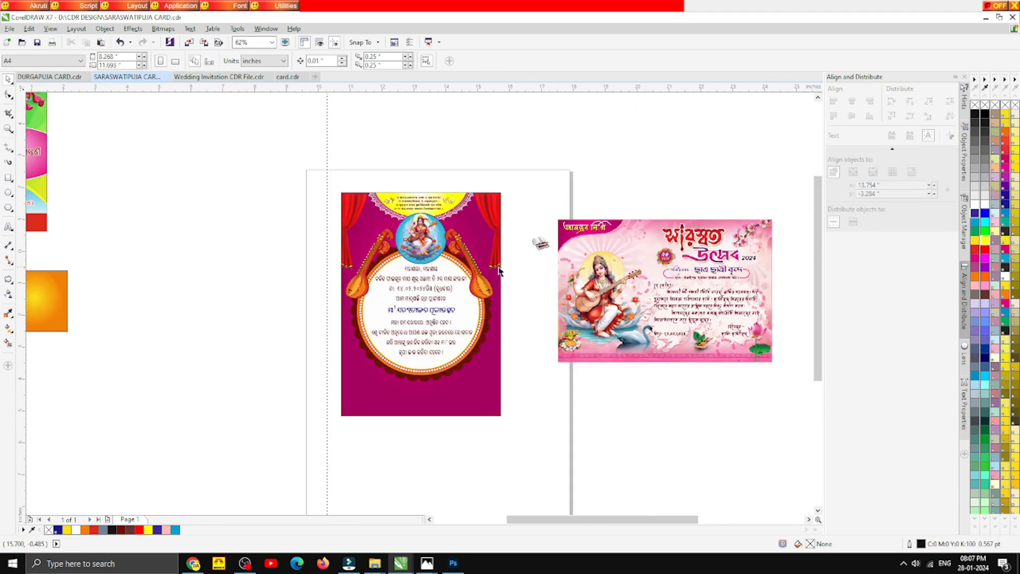
scroll(477, 249, down, 1)
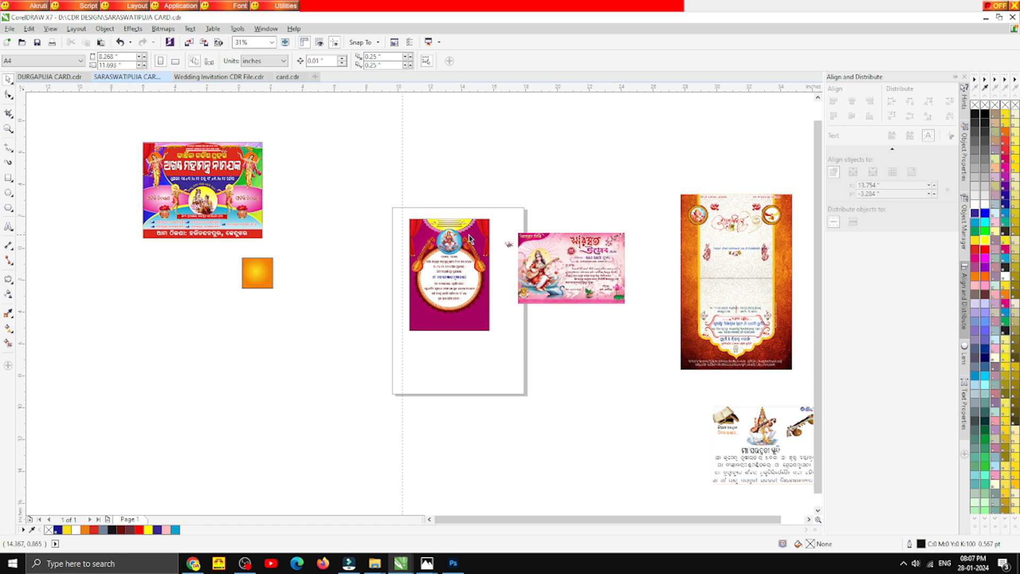
scroll(469, 239, up, 1)
scroll(469, 239, down, 1)
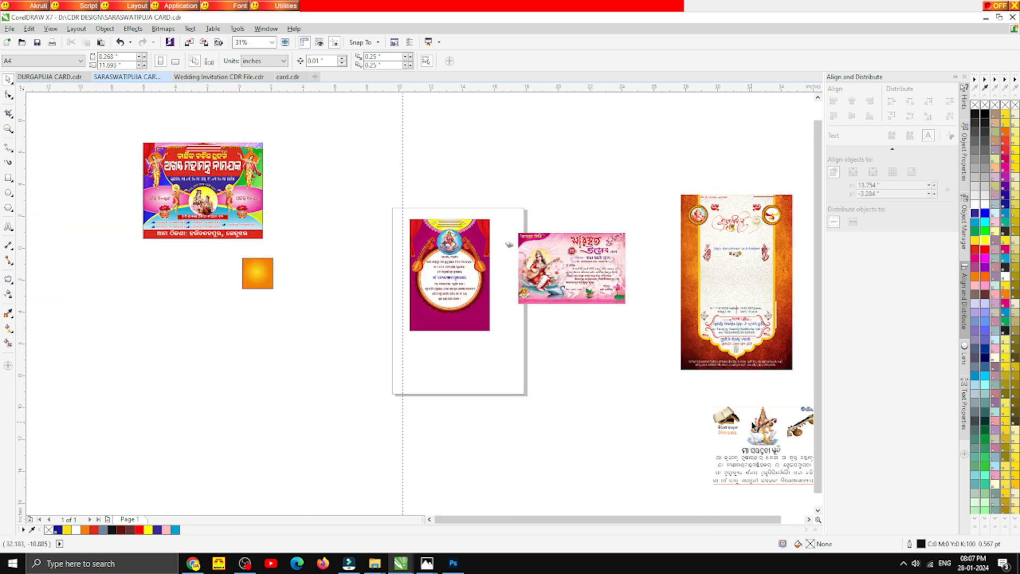
scroll(494, 271, up, 1)
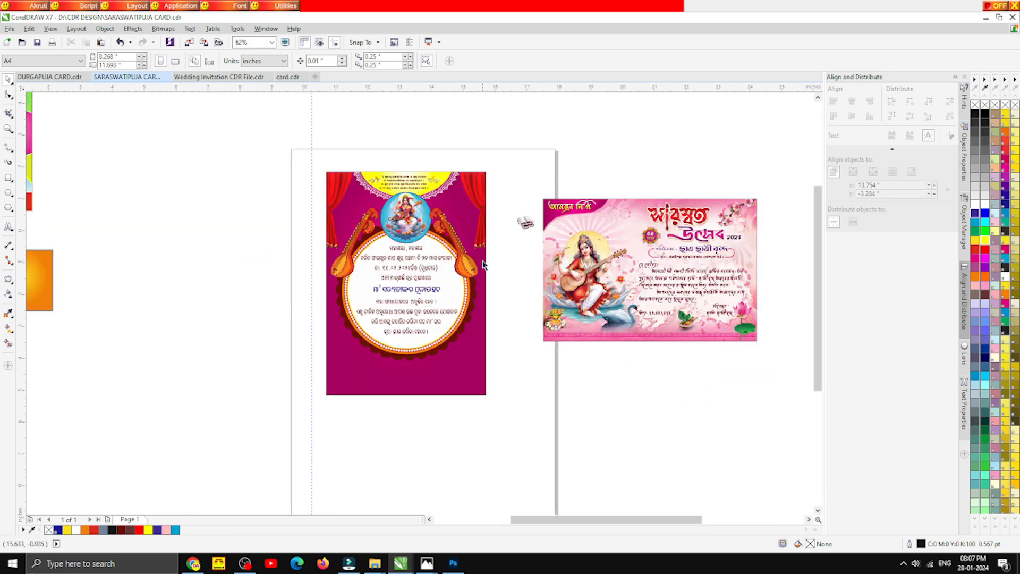
scroll(453, 211, up, 1)
drag(600, 241, 456, 219)
scroll(456, 219, up, 2)
drag(530, 279, 587, 323)
scroll(509, 254, down, 1)
key(ctrl+z)
drag(681, 312, 442, 201)
scroll(511, 222, down, 1)
drag(503, 236, 449, 283)
scroll(450, 282, up, 2)
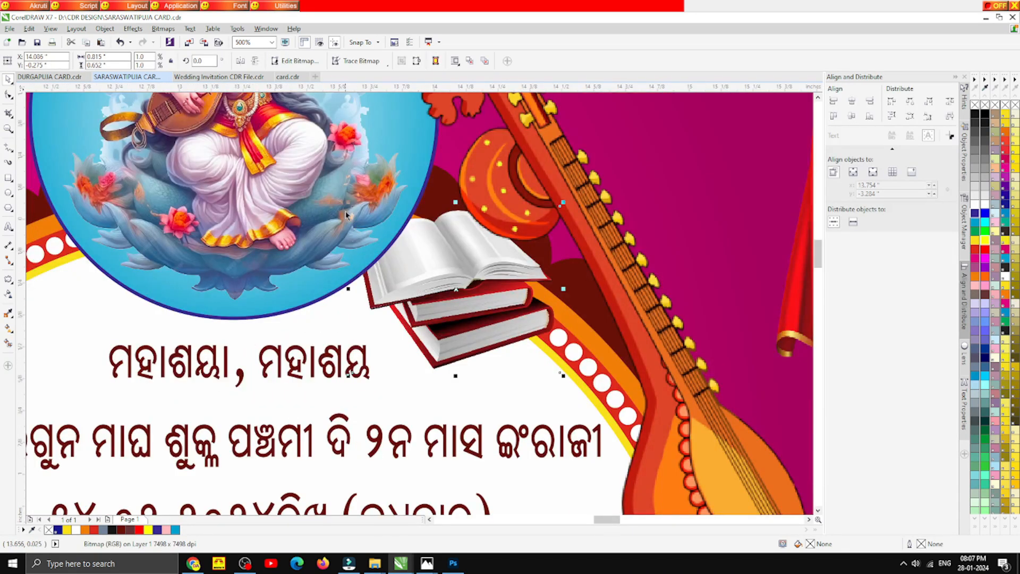
- Shrink the books to about 0.64 × 0.51 inches and place a copy on the left side of the goddess's circle
drag(348, 203, 393, 238)
drag(480, 307, 366, 314)
scroll(478, 314, down, 2)
scroll(366, 314, up, 1)
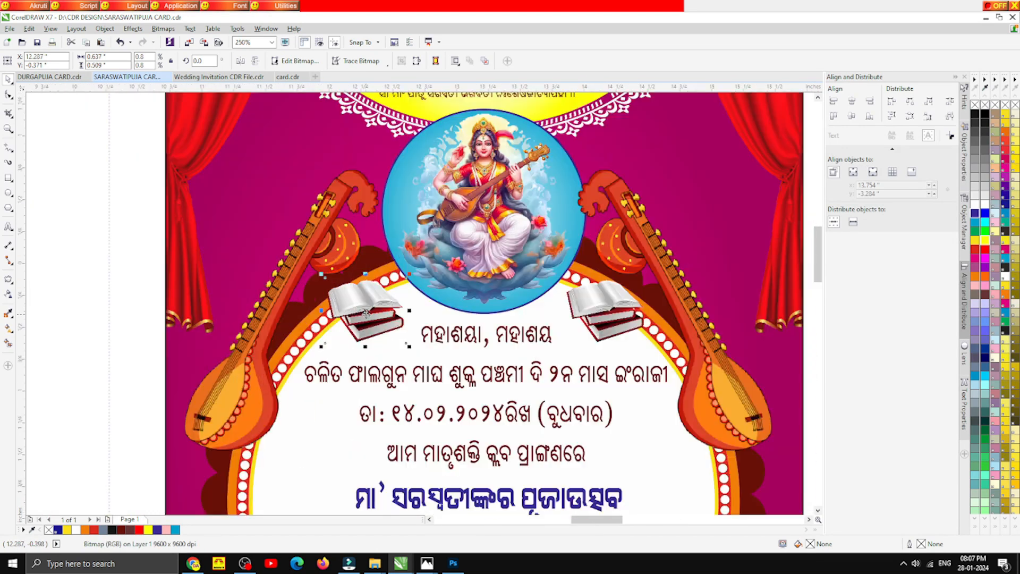
right_click(330, 280)
click(89, 254)
click(89, 254)
scroll(326, 267, down, 1)
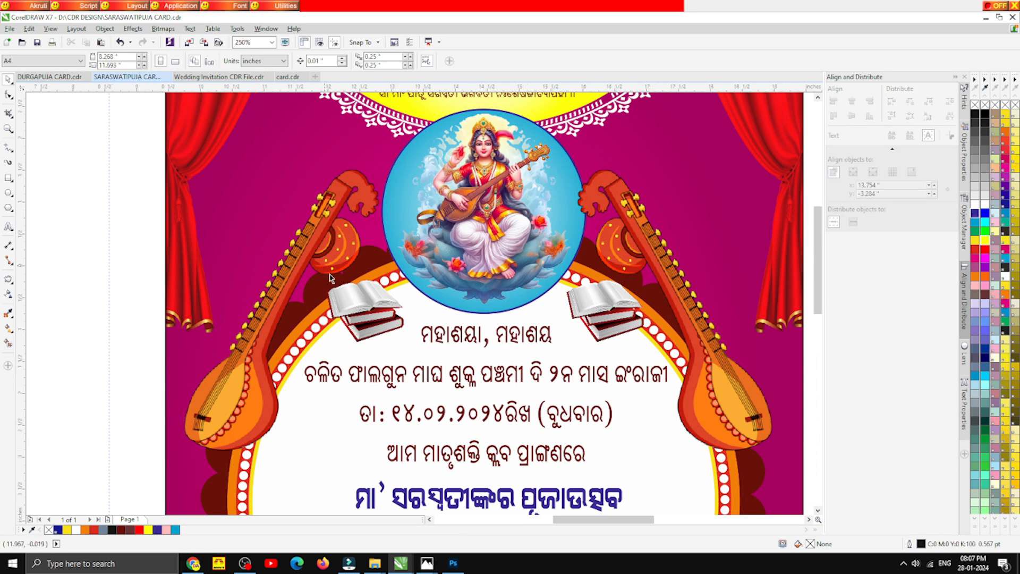
- Examine the card's empty lower area and the surrounding reference designs for further decoration
scroll(379, 276, down, 1)
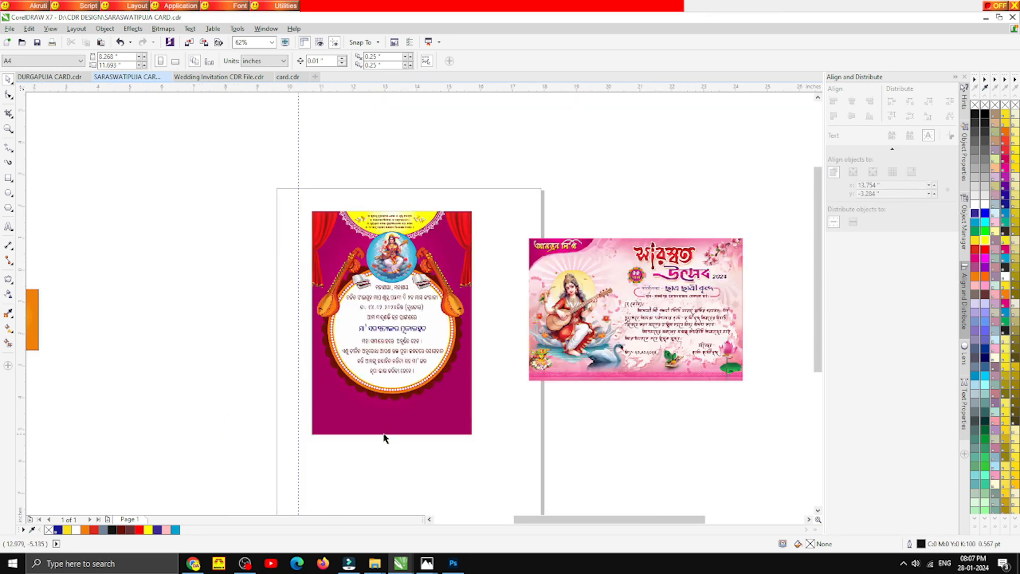
scroll(360, 310, down, 1)
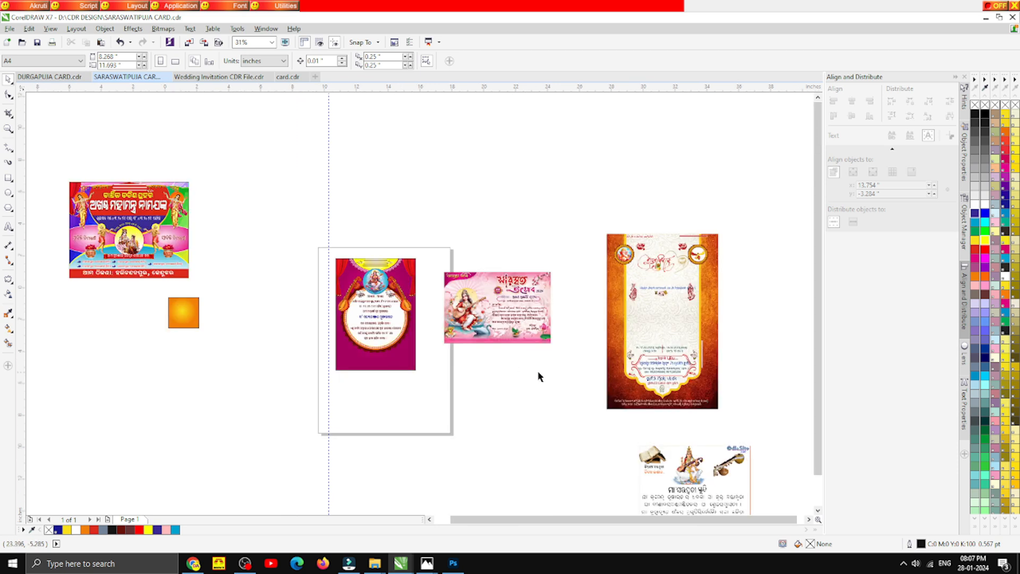
scroll(649, 404, up, 2)
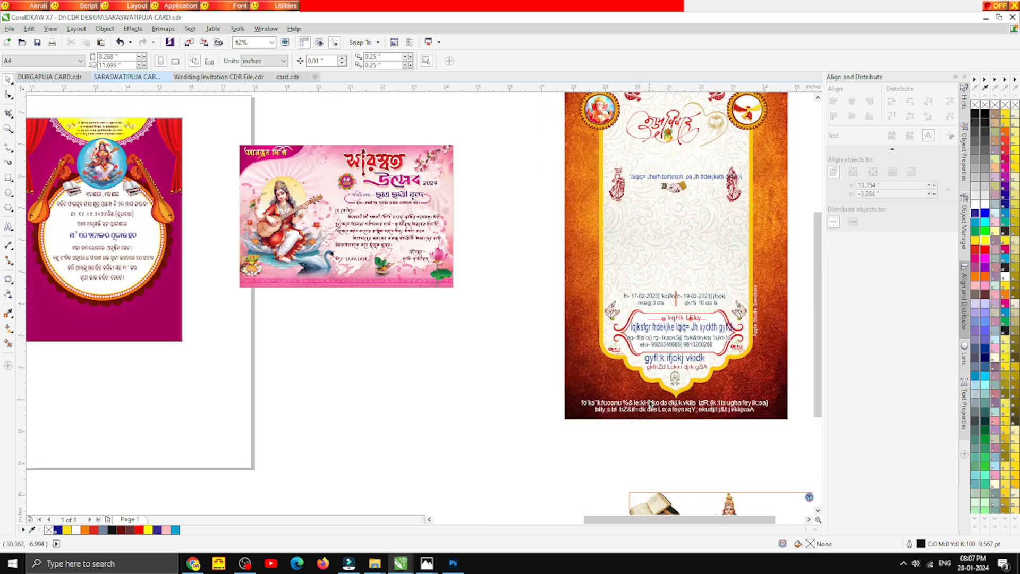
scroll(649, 403, down, 1)
scroll(648, 363, up, 1)
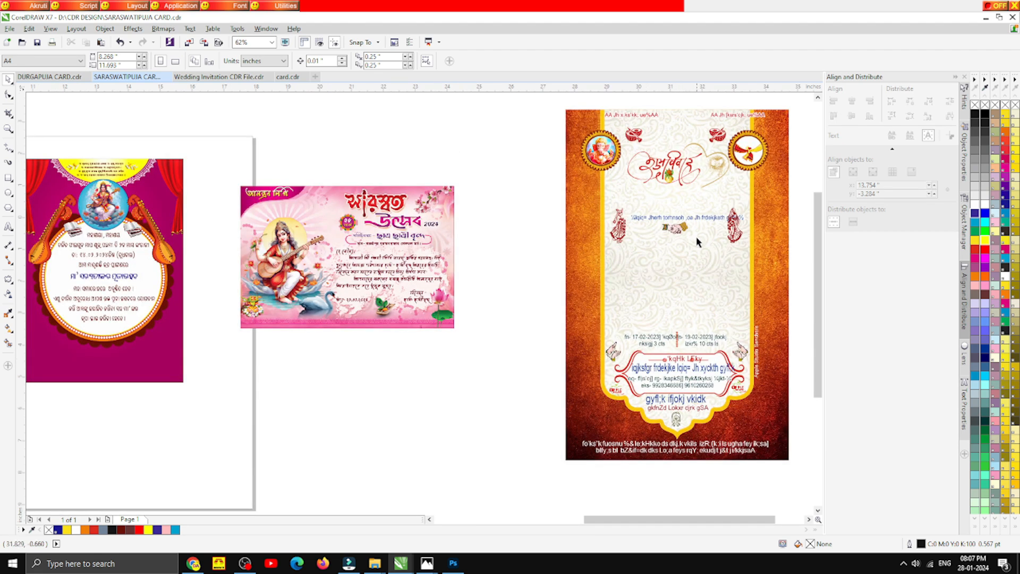
scroll(696, 237, down, 1)
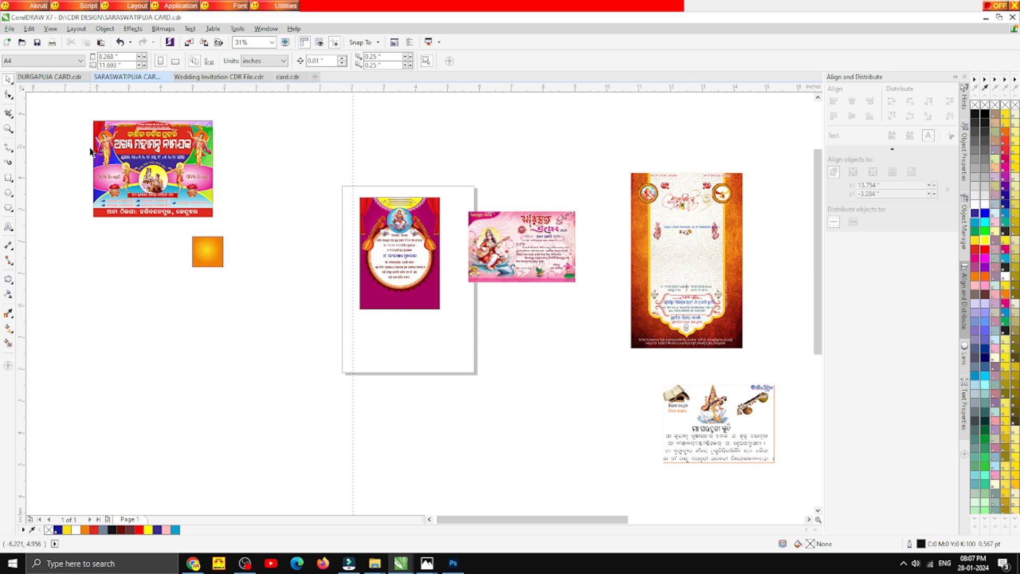
scroll(103, 155, up, 1)
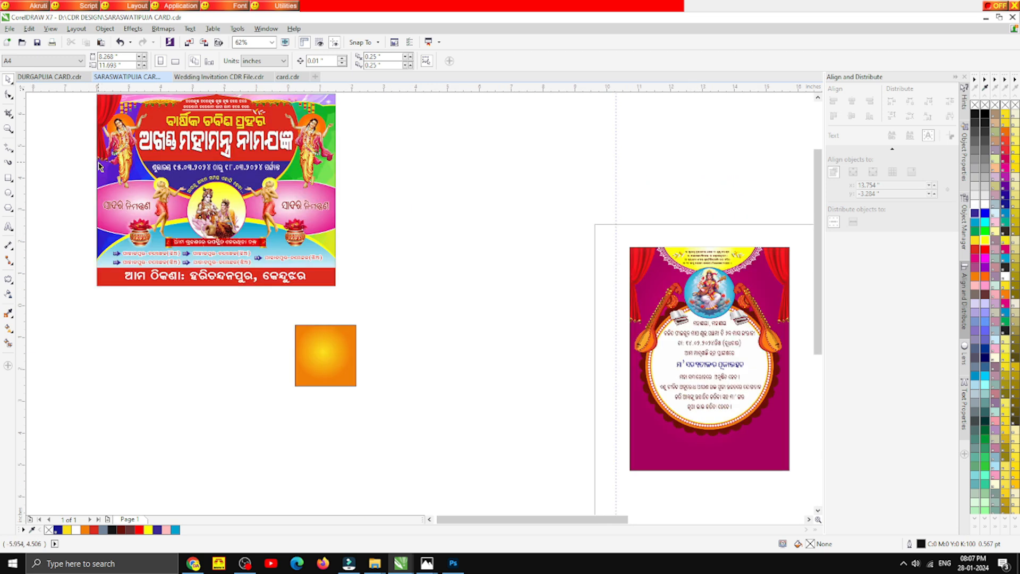
scroll(100, 167, down, 1)
scroll(397, 254, up, 1)
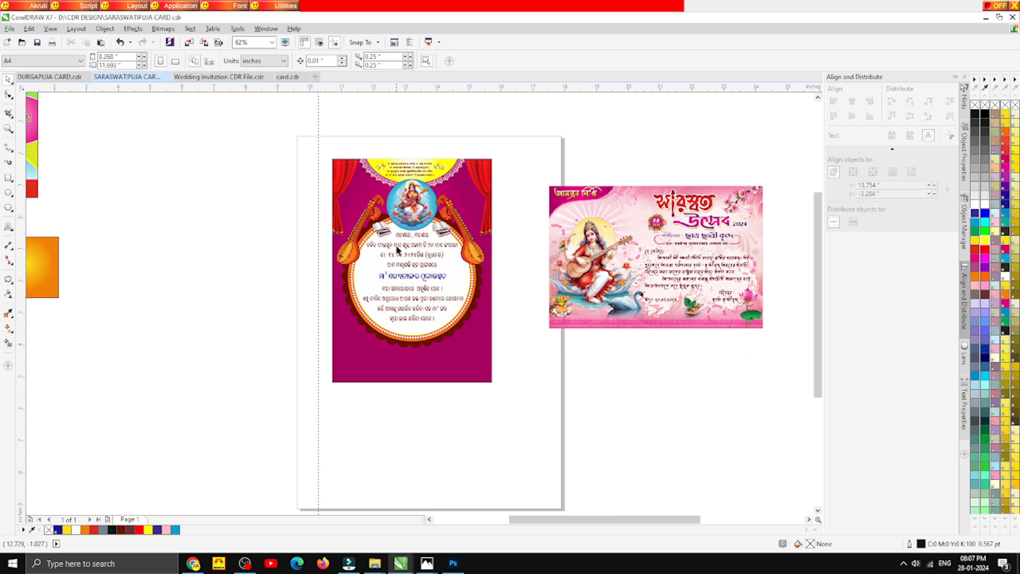
scroll(397, 250, up, 1)
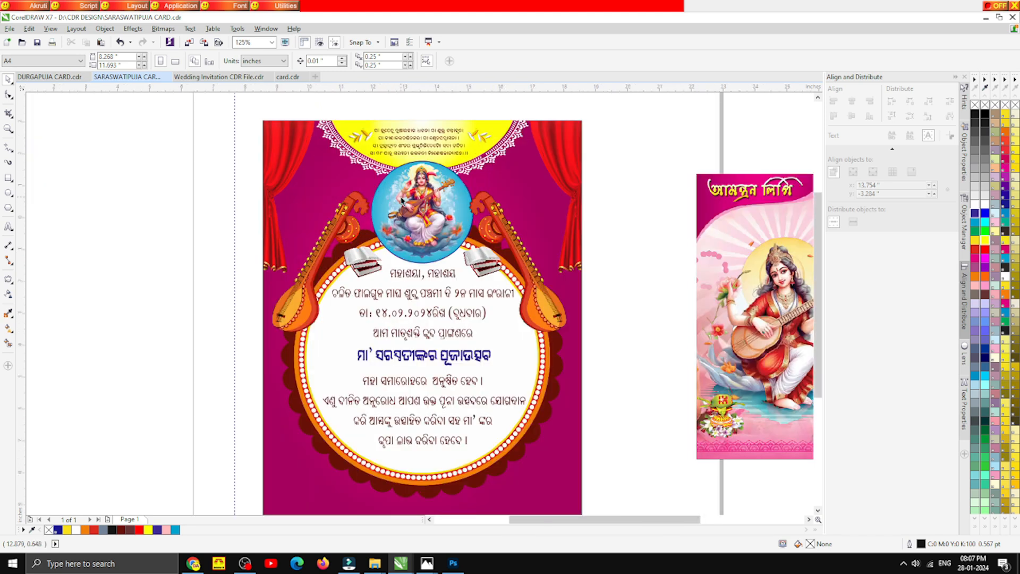
scroll(402, 200, down, 2)
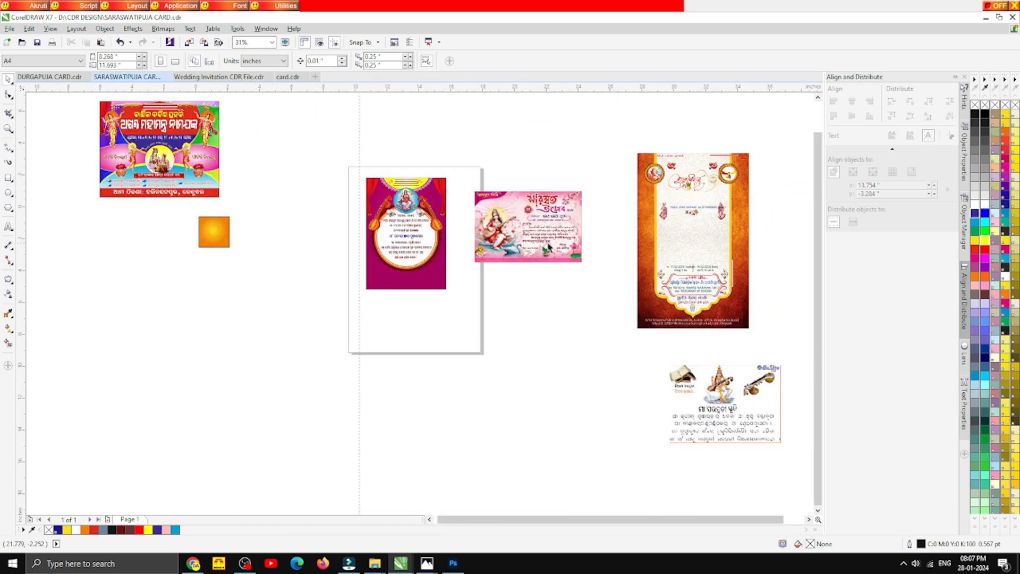
click(696, 240)
scroll(694, 232, up, 1)
drag(667, 267, 464, 370)
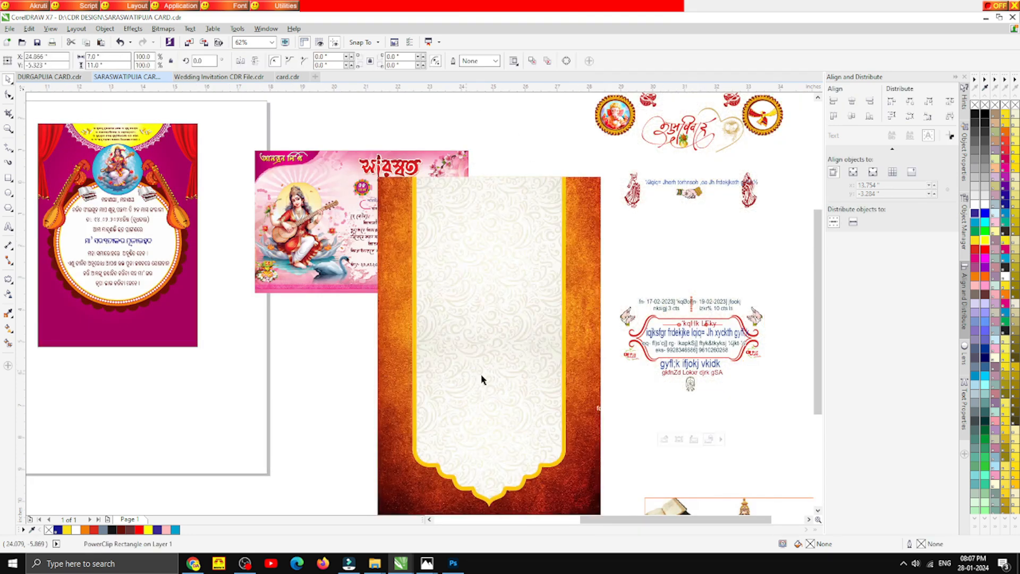
key(ctrl+z)
scroll(675, 268, up, 1)
scroll(530, 221, down, 1)
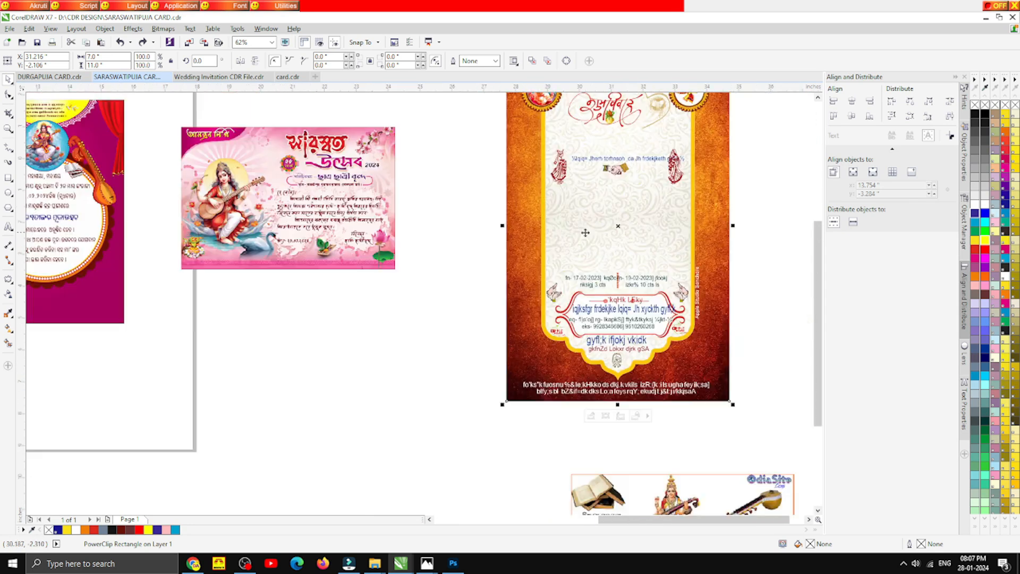
- Move the wedding template's orange background clear of its text and open its PowerClip contents for editing
drag(585, 232, 430, 349)
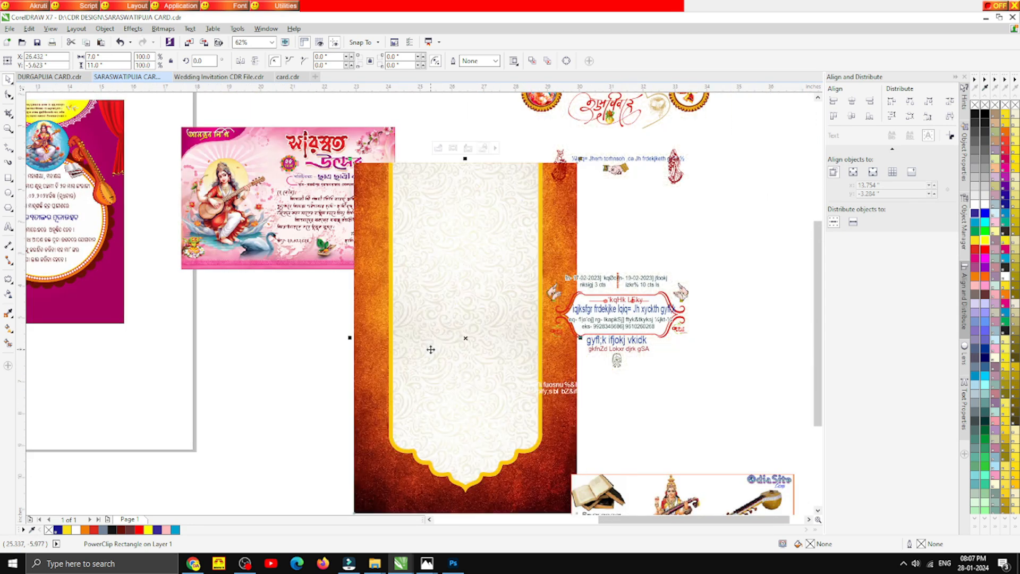
click(437, 147)
click(459, 222)
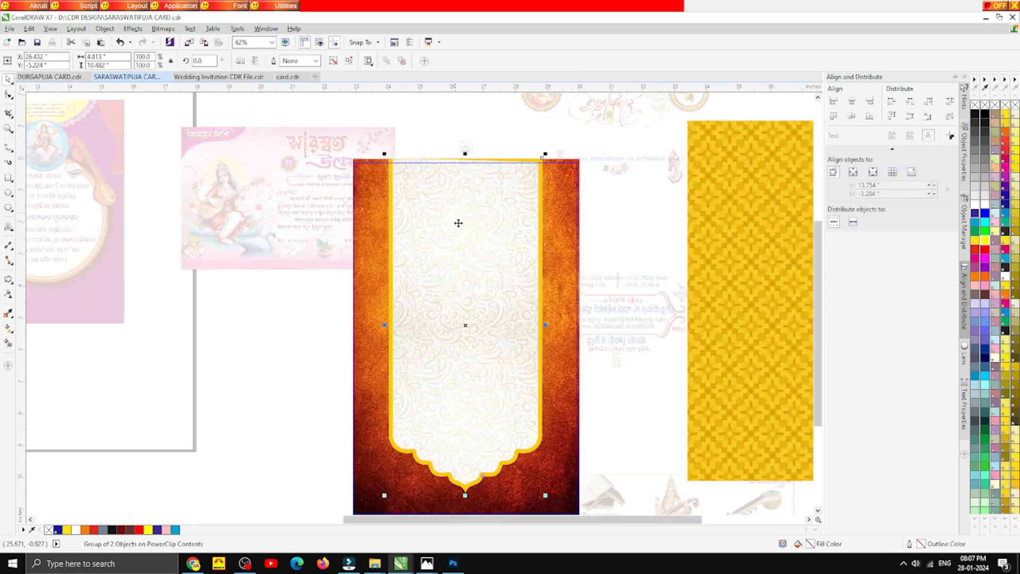
- Delete the yellow pattern image beside the arched panel inside the wedding template's PowerClip
scroll(458, 226, down, 3)
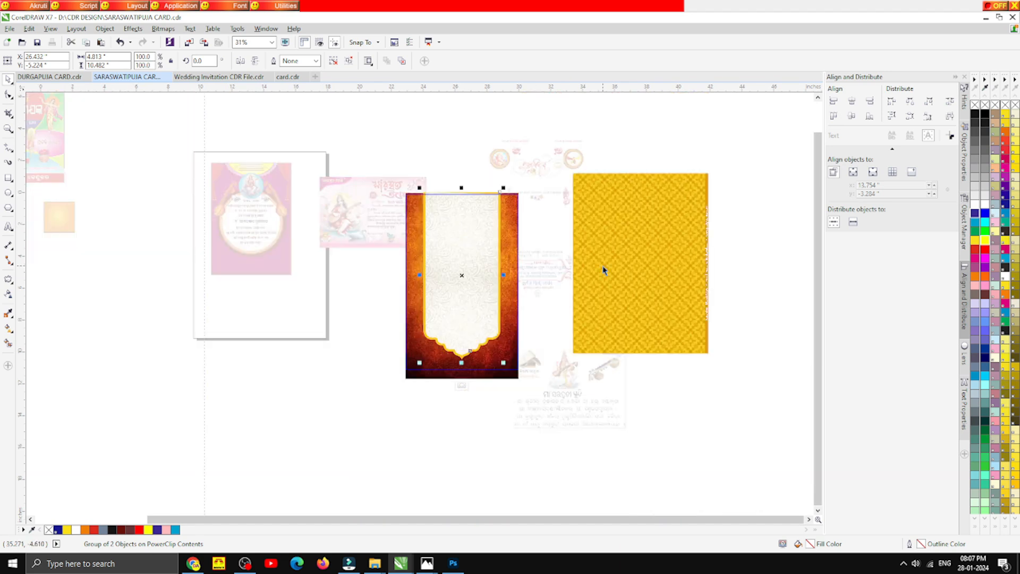
click(635, 247)
scroll(634, 248, up, 5)
scroll(635, 247, up, 1)
scroll(577, 265, down, 3)
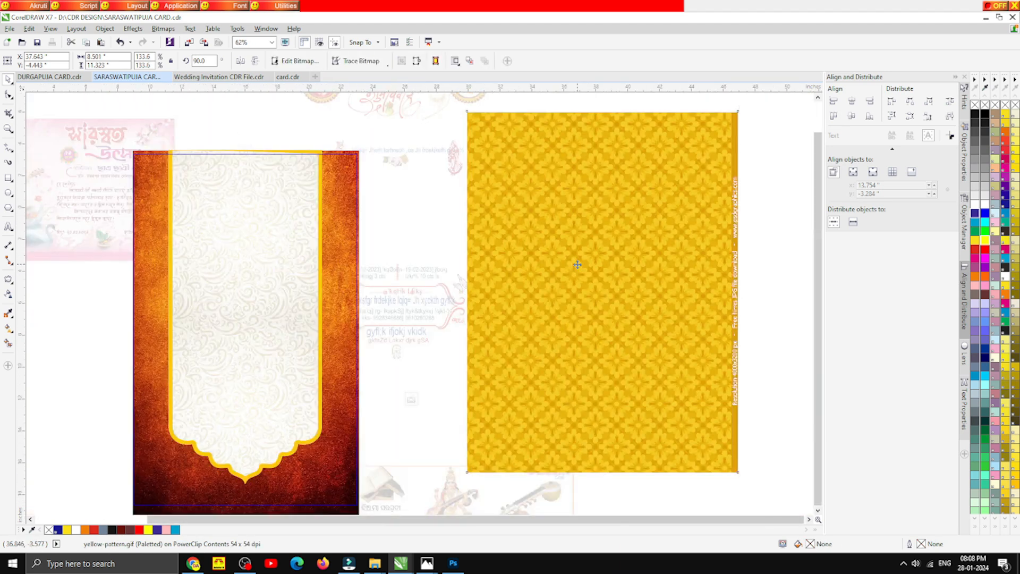
scroll(577, 264, down, 2)
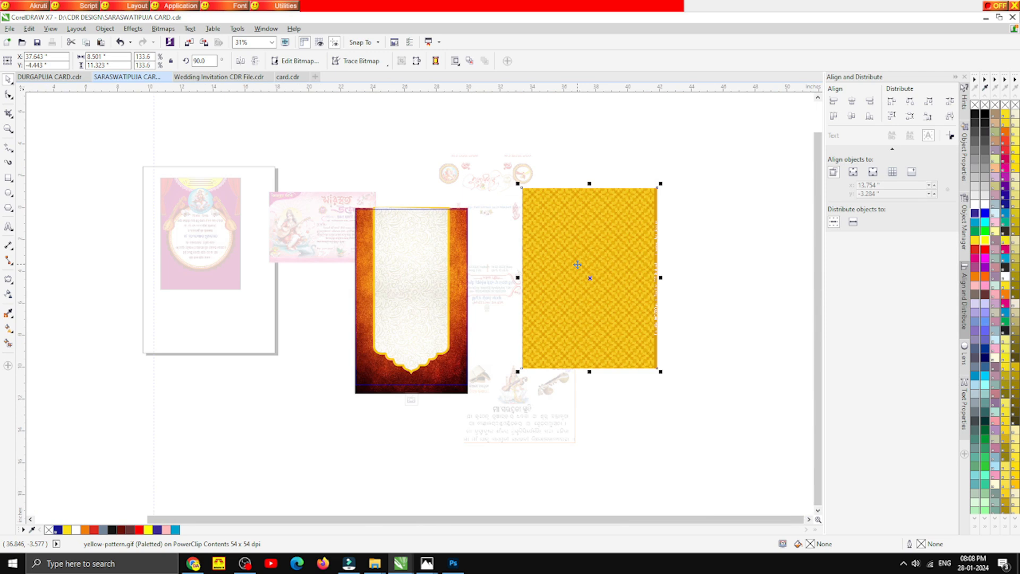
key(Delete)
- Move the arched panel off the orange background and ungroup its yellow outline from the floral paper shape
drag(437, 286, 631, 248)
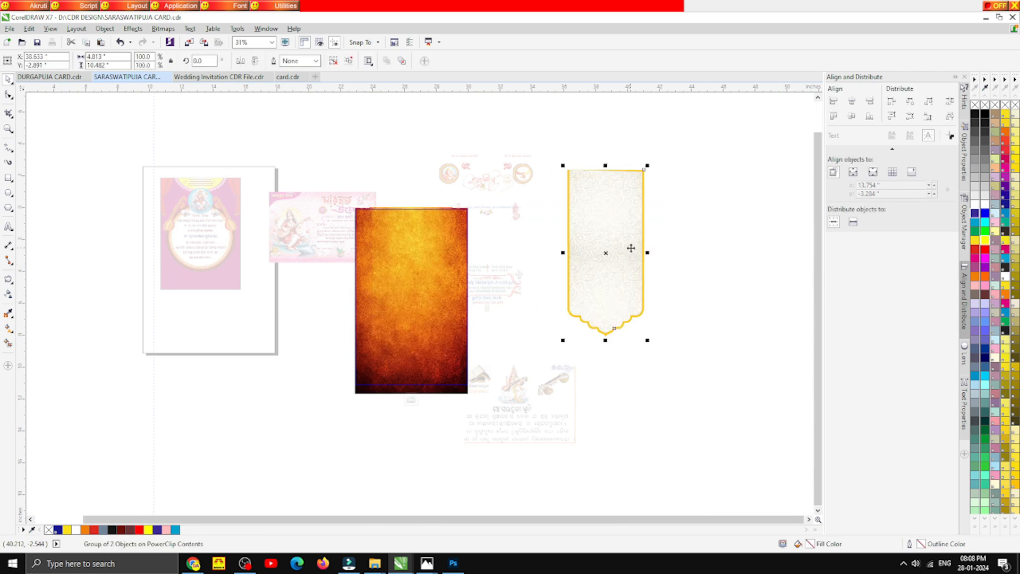
click(695, 290)
click(604, 218)
scroll(604, 218, up, 2)
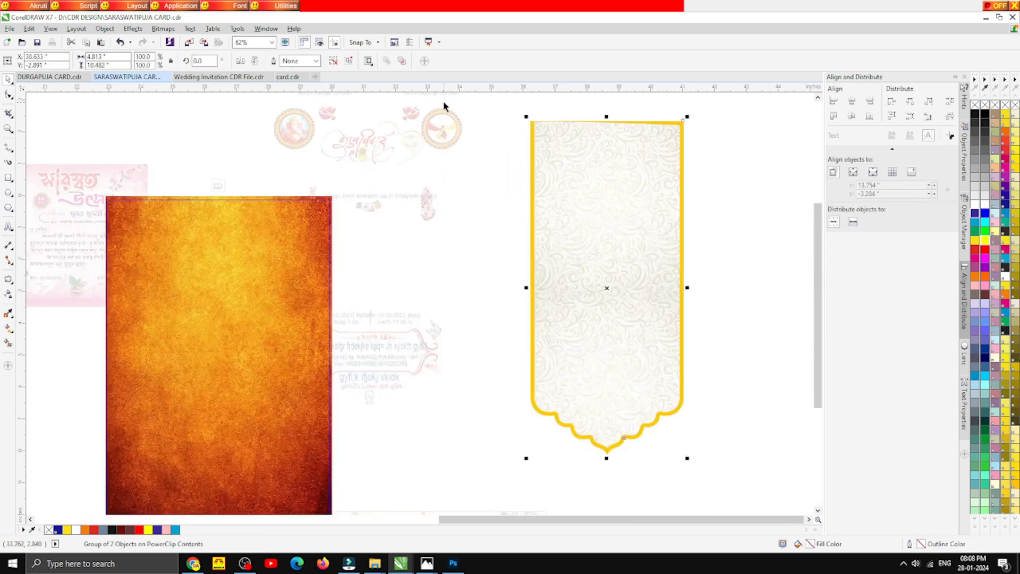
click(332, 61)
drag(524, 230, 524, 300)
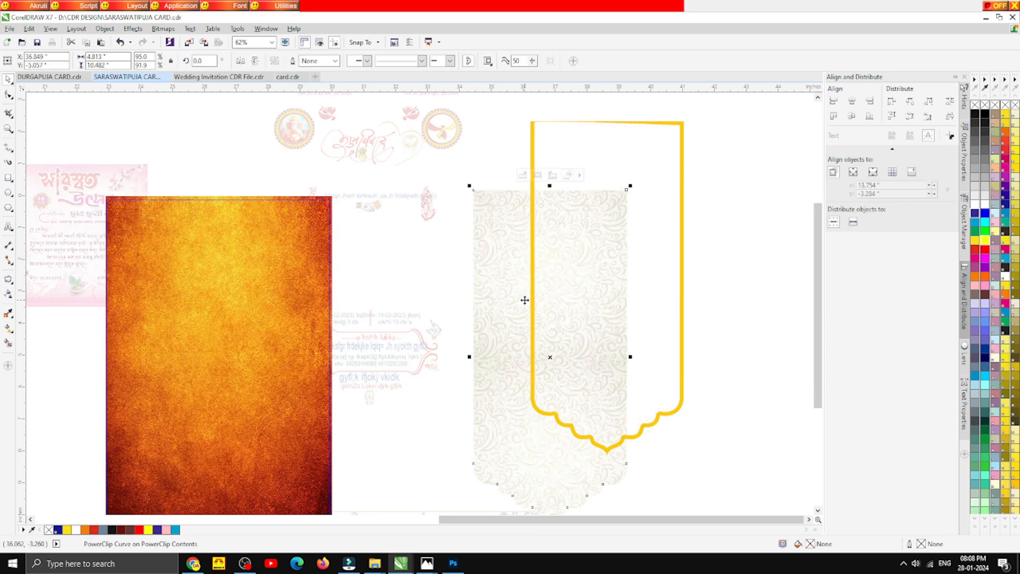
drag(534, 262, 572, 192)
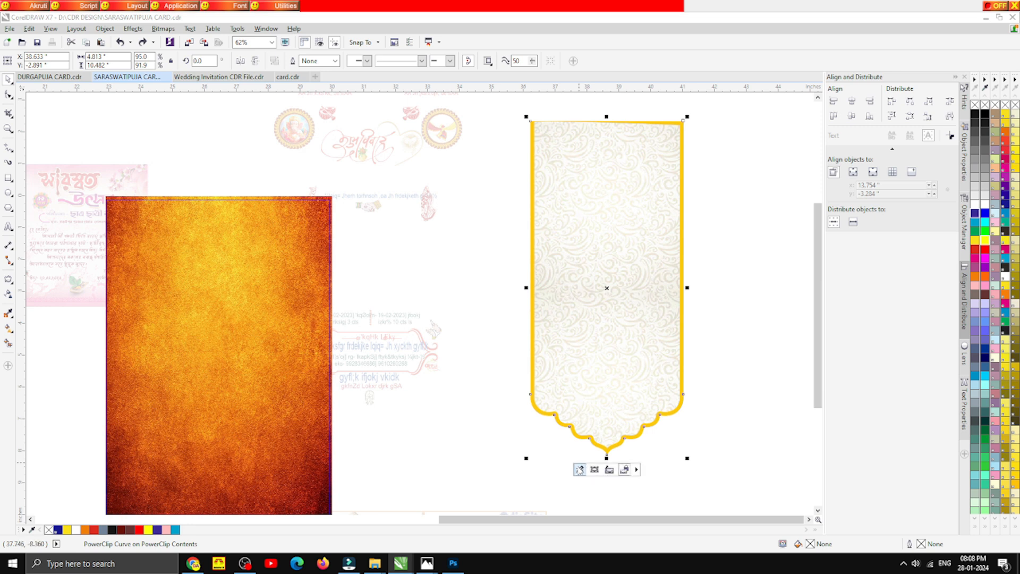
- Open the arched shape's PowerClip contents, copy the floral pattern group inside, and finish editing that shape
click(580, 469)
click(580, 313)
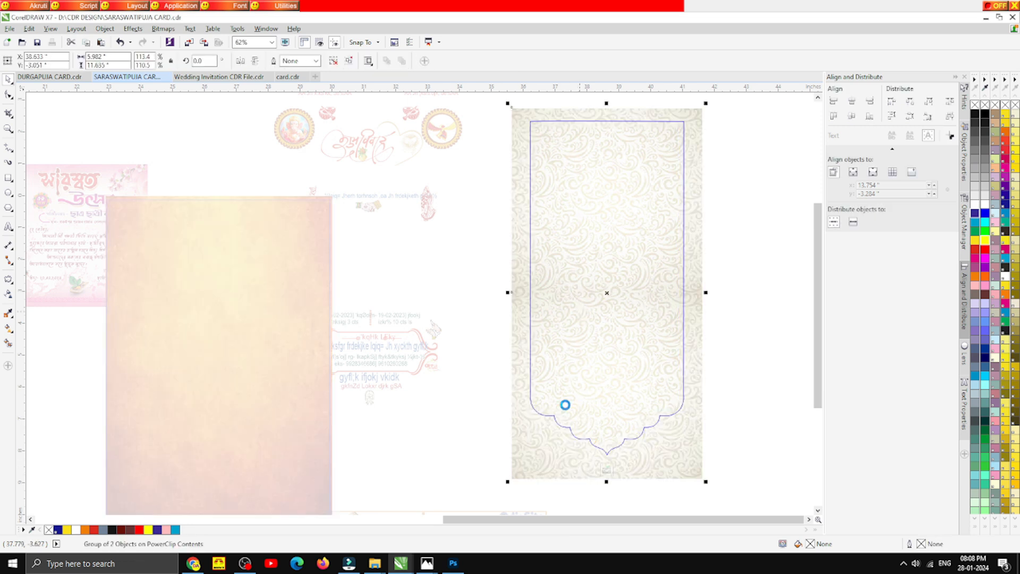
click(606, 469)
click(717, 422)
- Finish editing the wedding template's PowerClip and paste the floral pattern over the invitation card
scroll(532, 313, down, 1)
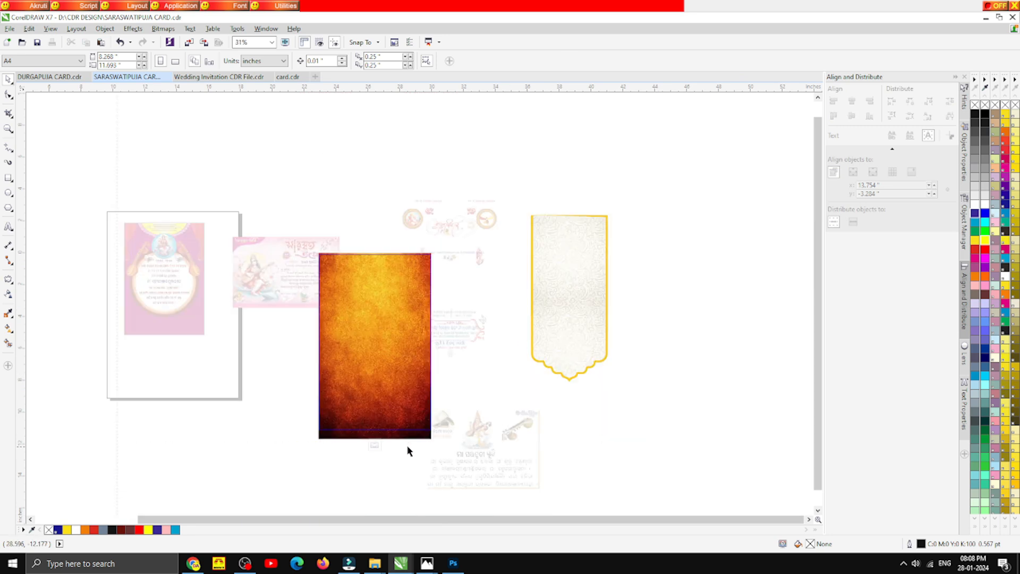
click(376, 446)
click(388, 464)
key(ctrl+v)
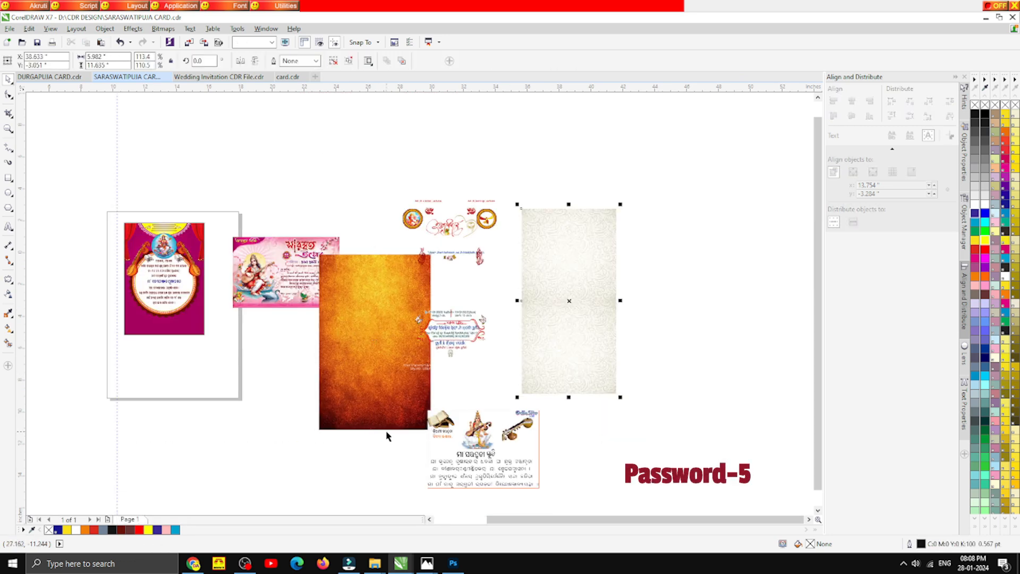
drag(588, 296, 146, 255)
scroll(135, 252, up, 2)
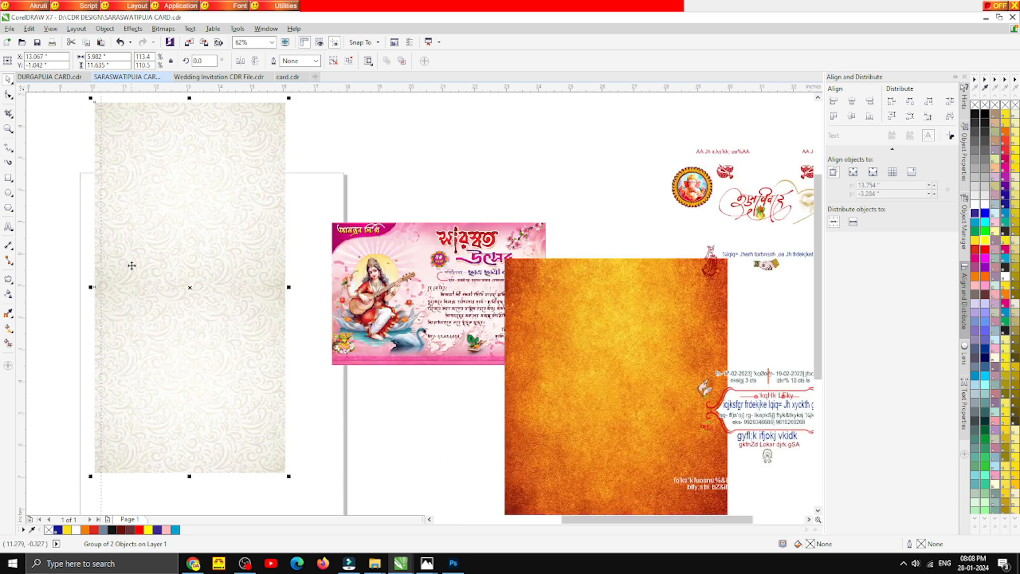
- Try the Difference and Soft Light transparency merge modes on the floral pattern covering the card
click(7, 296)
click(121, 60)
click(121, 109)
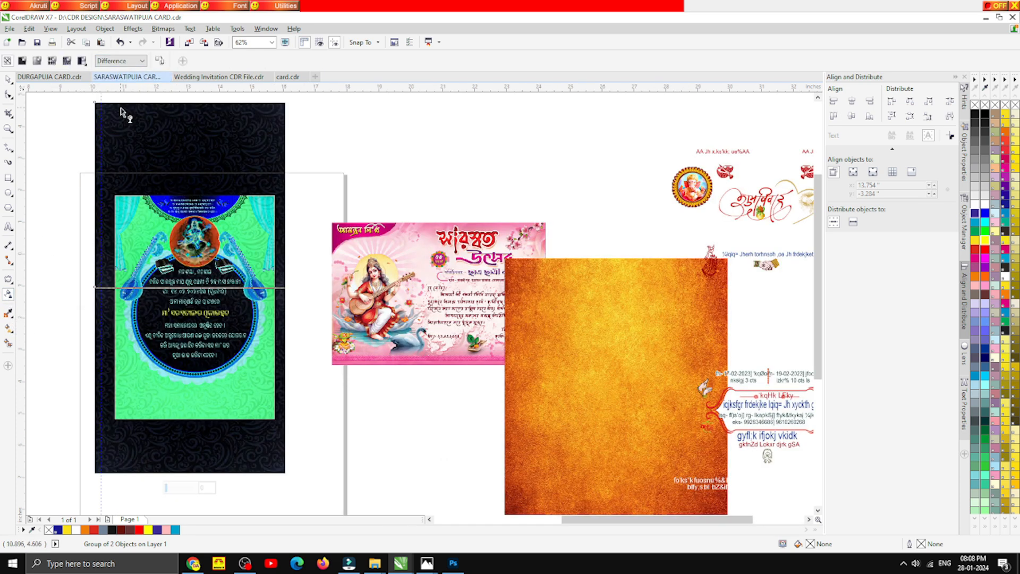
click(121, 60)
click(124, 276)
scroll(128, 382, up, 5)
scroll(265, 361, down, 5)
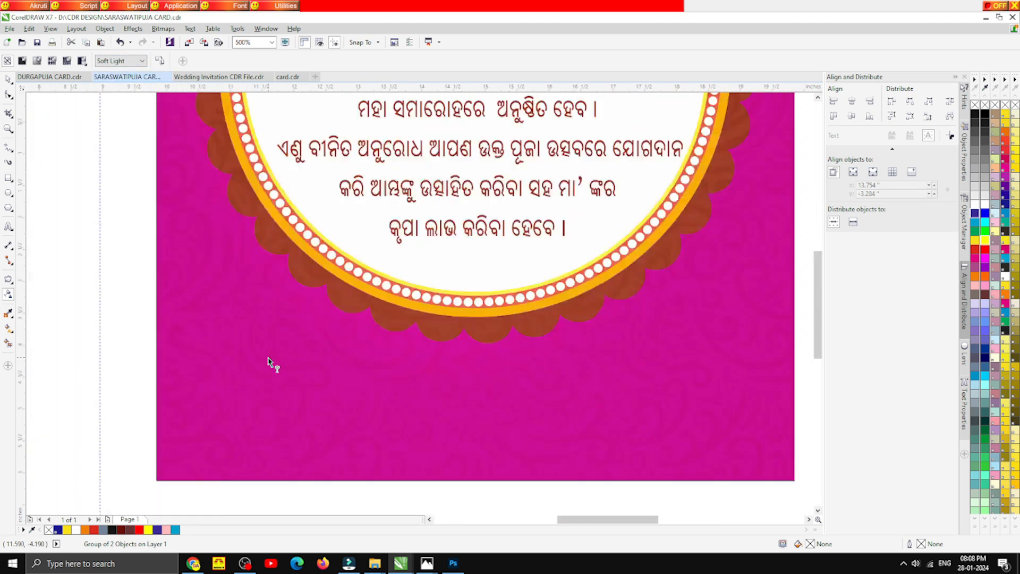
scroll(294, 200, up, 2)
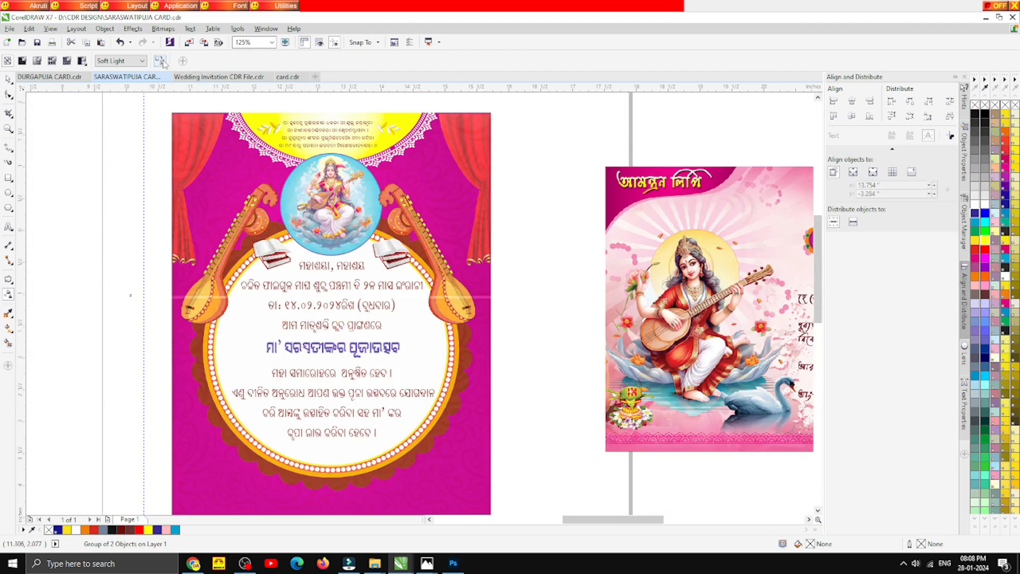
- Try Hard Light on the floral pattern, and set its transparency merge mode to Color Burn
click(136, 61)
click(127, 285)
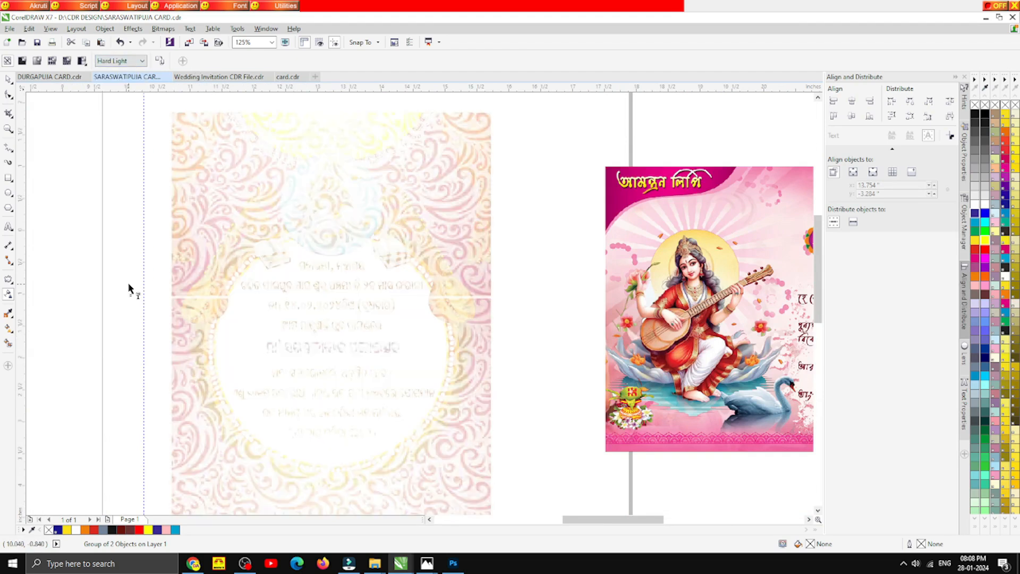
click(124, 61)
click(127, 305)
scroll(254, 302, down, 2)
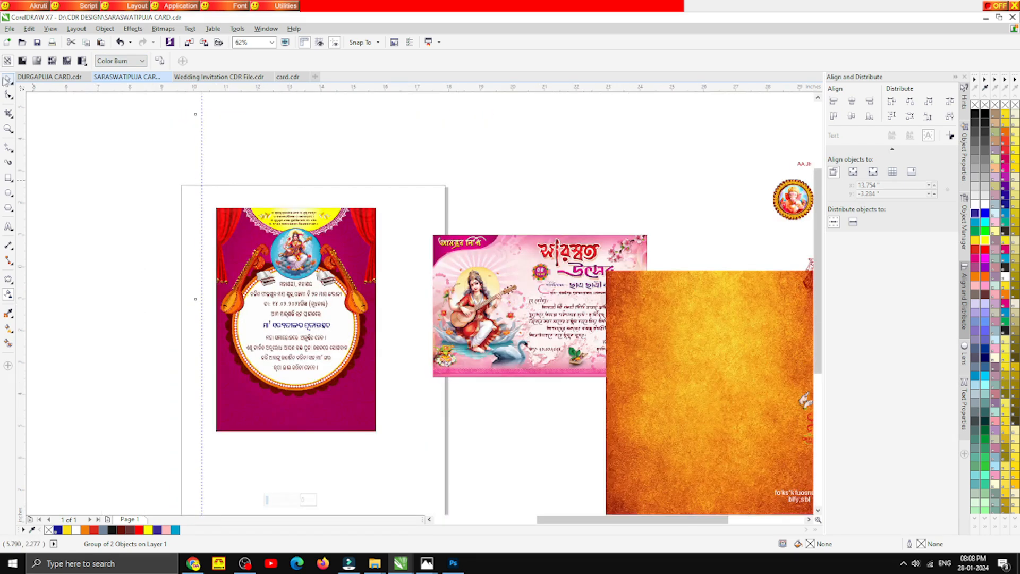
- PowerClip the floral pattern inside the card's magenta background rectangle
click(241, 298)
click(132, 275)
click(244, 237)
click(168, 254)
click(291, 417)
click(104, 391)
click(264, 412)
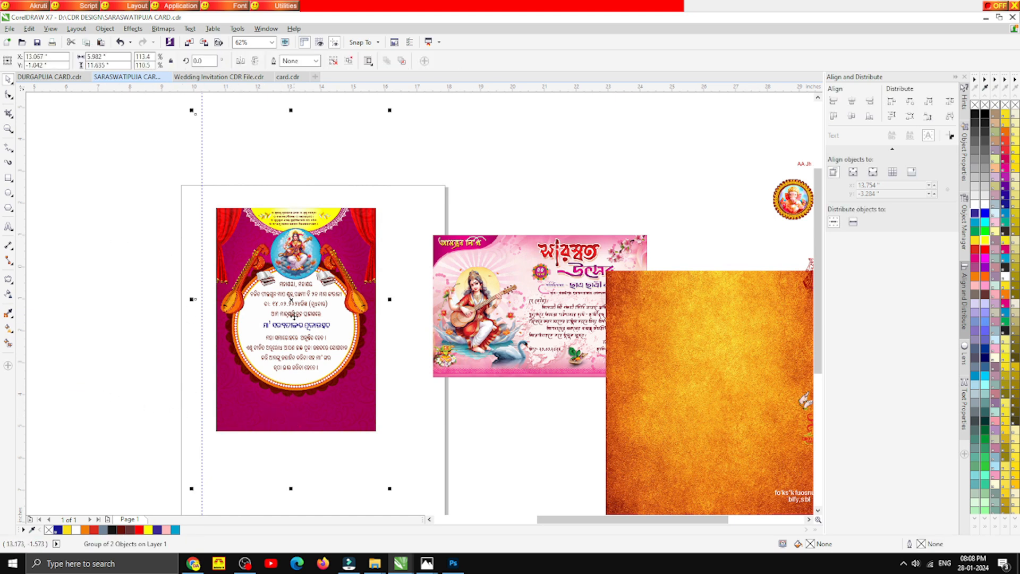
drag(248, 390, 68, 382)
right_click(79, 252)
click(117, 260)
click(281, 416)
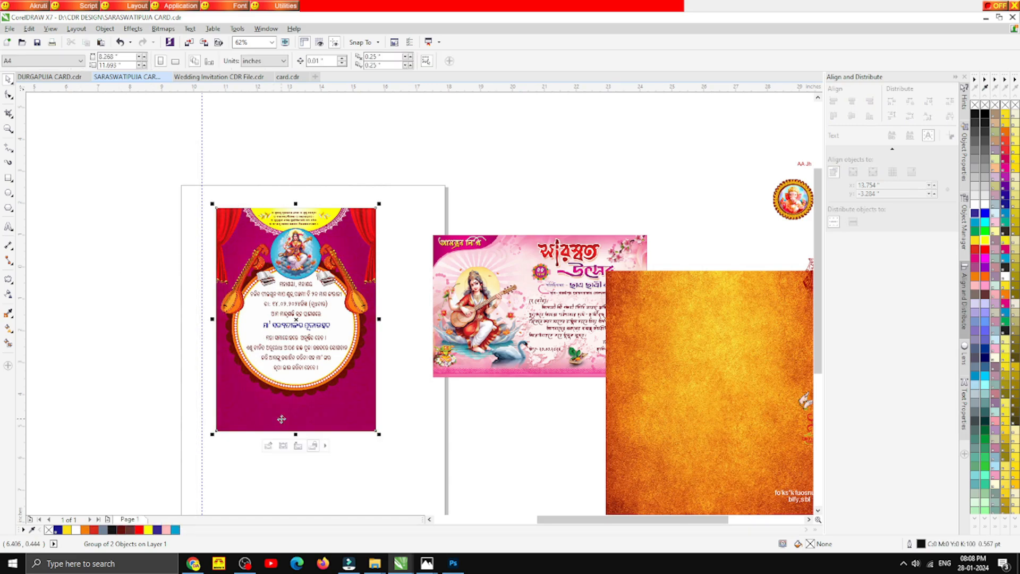
- Examine the patterned card background around the veenas, books and goddess's circle
scroll(273, 319, up, 2)
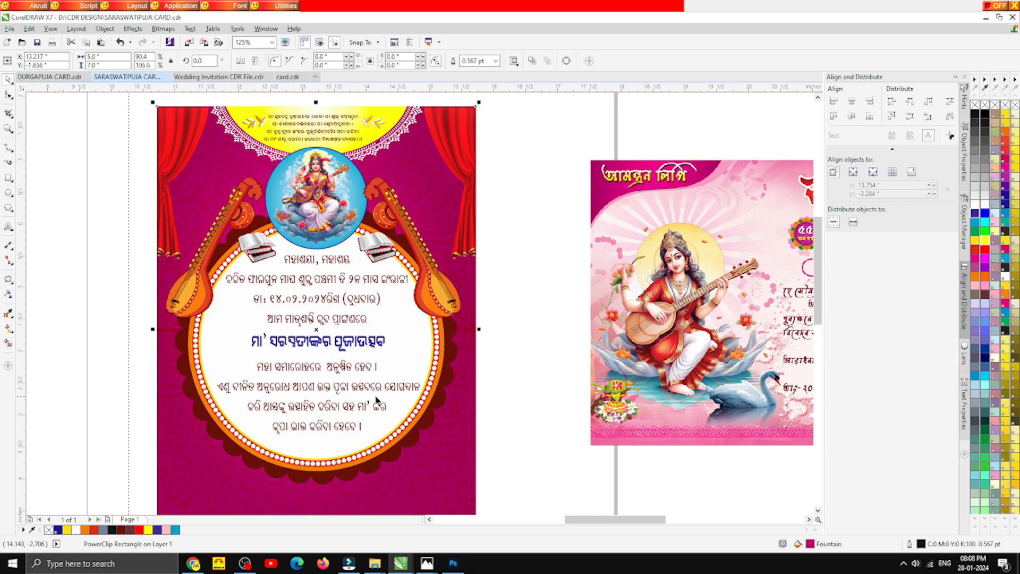
click(499, 317)
scroll(387, 190, up, 1)
drag(396, 202, 405, 209)
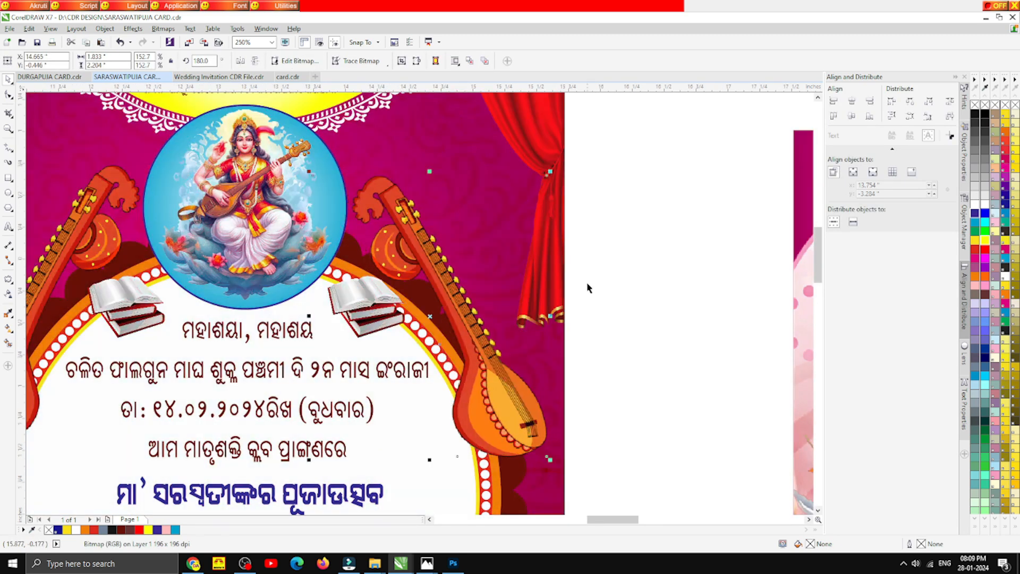
click(587, 289)
scroll(458, 287, down, 2)
scroll(420, 334, up, 1)
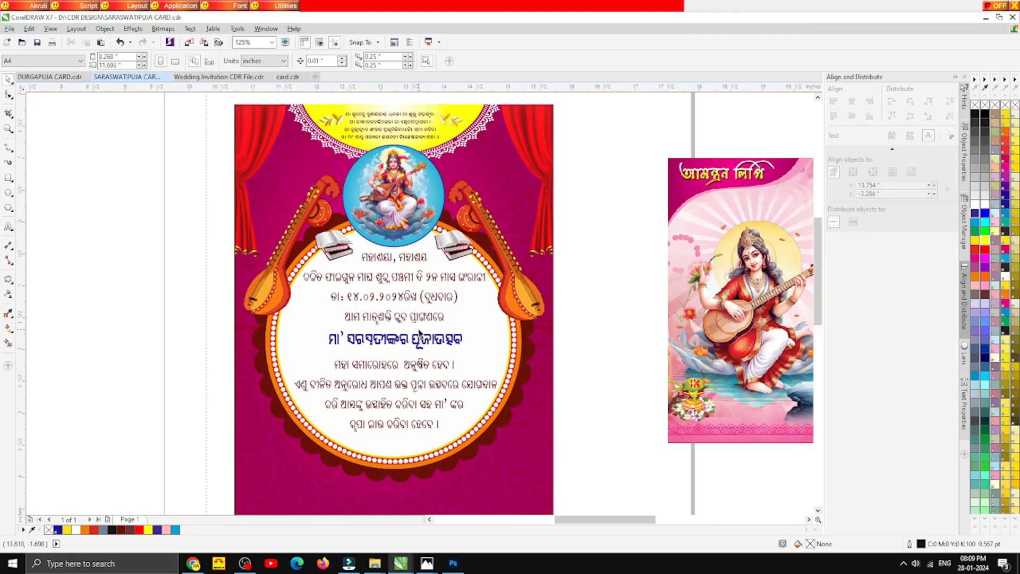
scroll(409, 319, down, 1)
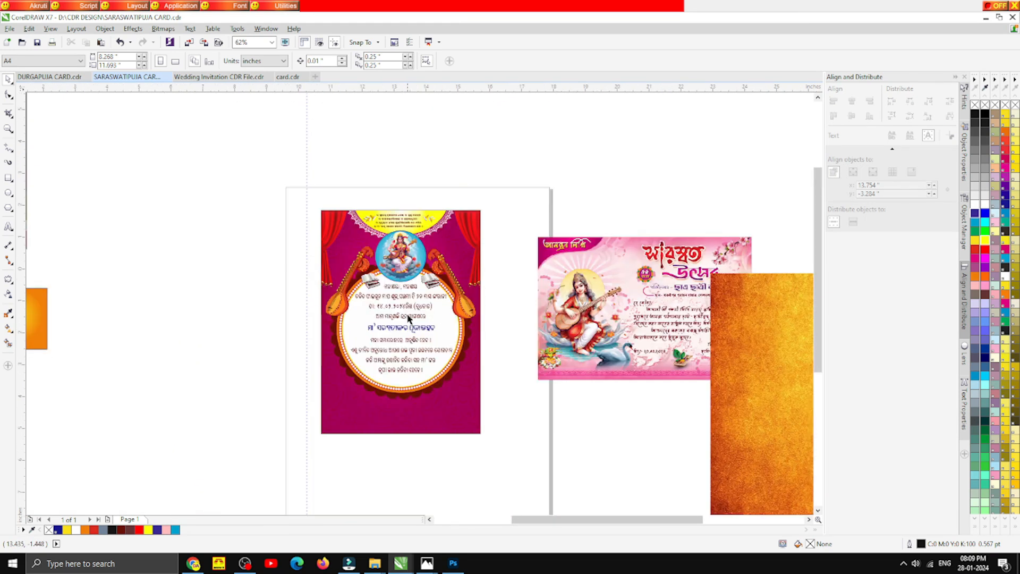
- Move the orange textured background to the empty area left of the card
scroll(349, 301, down, 1)
click(249, 300)
drag(249, 299, 69, 324)
scroll(285, 332, up, 2)
scroll(285, 330, down, 1)
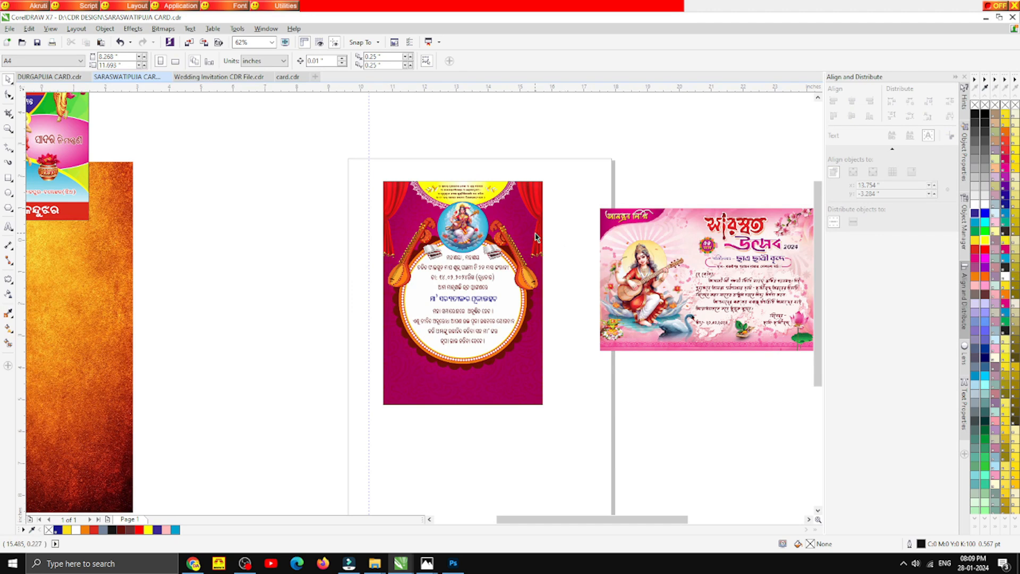
scroll(535, 238, up, 1)
scroll(407, 185, down, 1)
scroll(442, 197, up, 1)
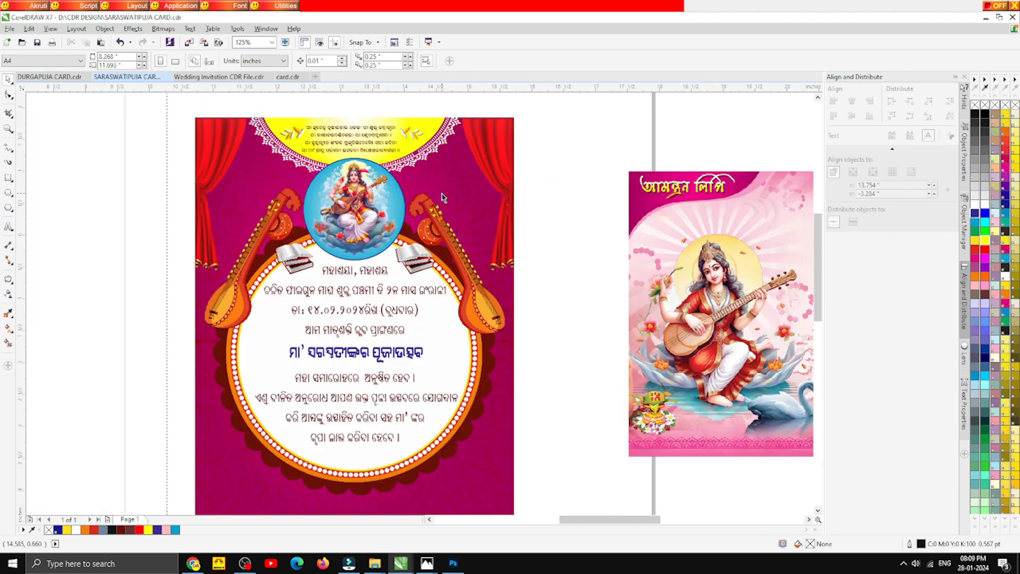
- Draw a rectangle about 5.57 × 7.43 inches around the card, slightly larger than the card on every side
click(9, 178)
scroll(212, 109, down, 1)
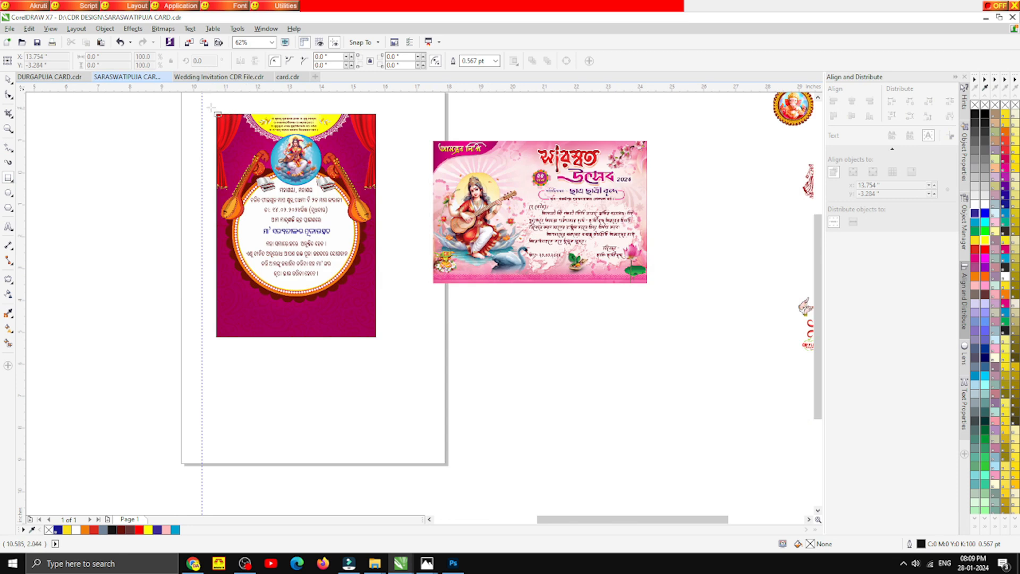
drag(206, 106, 385, 345)
click(8, 80)
click(58, 130)
- PowerClip the orange textured background inside the rectangle drawn around the card
scroll(311, 217, down, 1)
drag(112, 214, 222, 172)
right_click(206, 160)
click(232, 169)
click(282, 161)
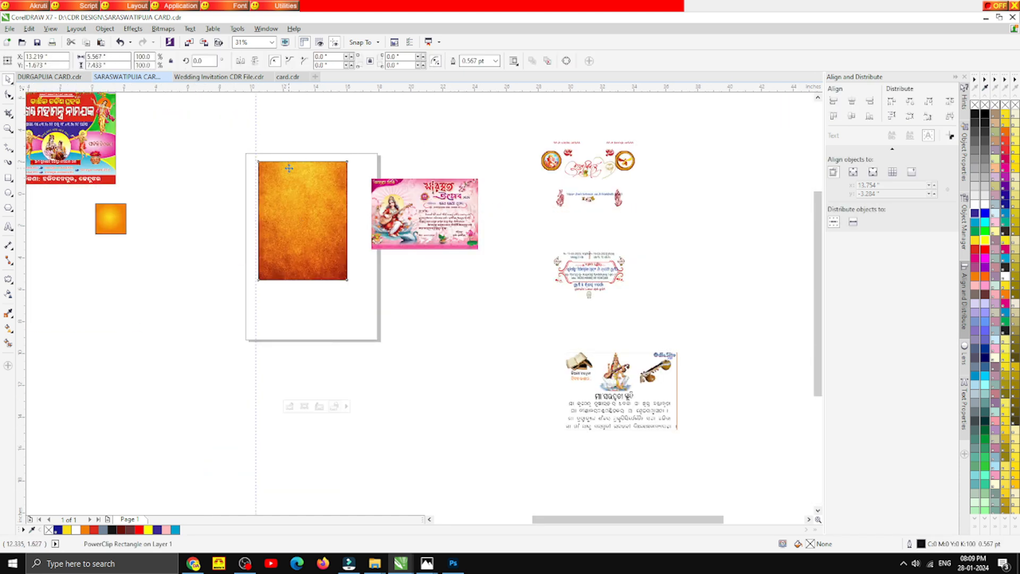
- Send the orange textured rectangle behind the card so that it frames the edges
scroll(288, 168, up, 2)
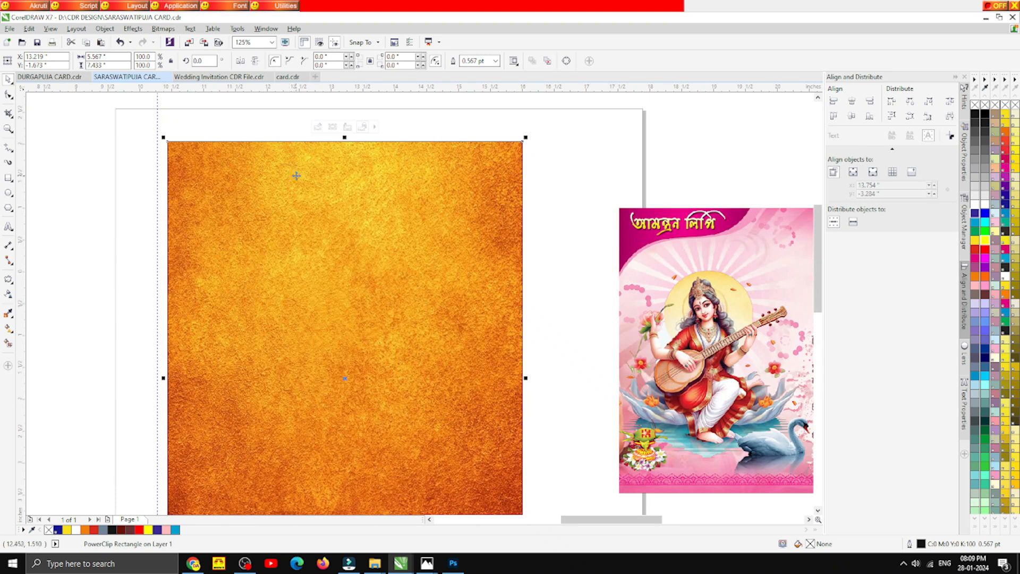
key(shift+Page_Down)
scroll(304, 194, down, 1)
click(440, 365)
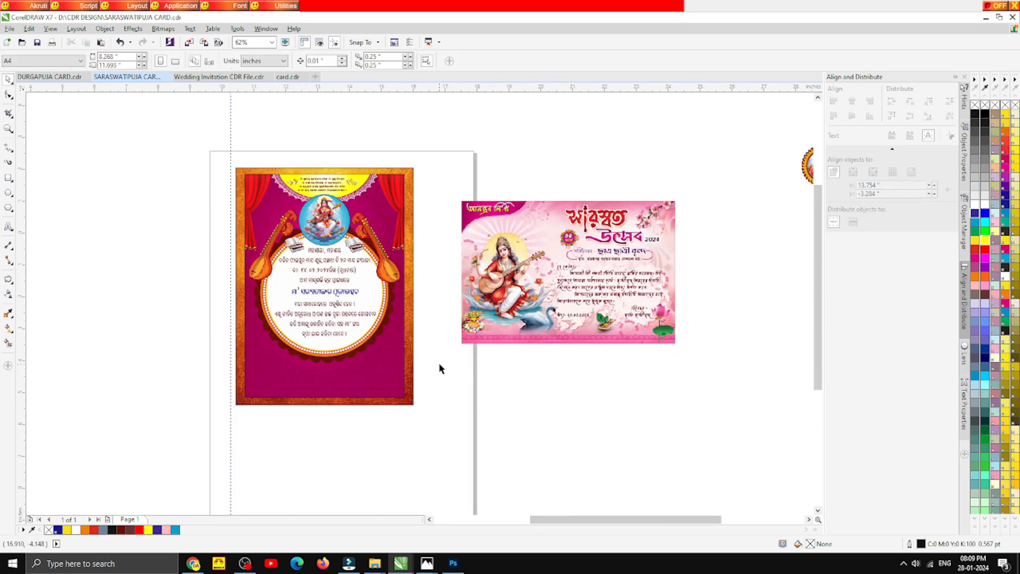
- Delete the orange frame behind the card and the Saraswati verse reference artwork with the book and veena
click(412, 251)
key(Delete)
scroll(341, 240, up, 1)
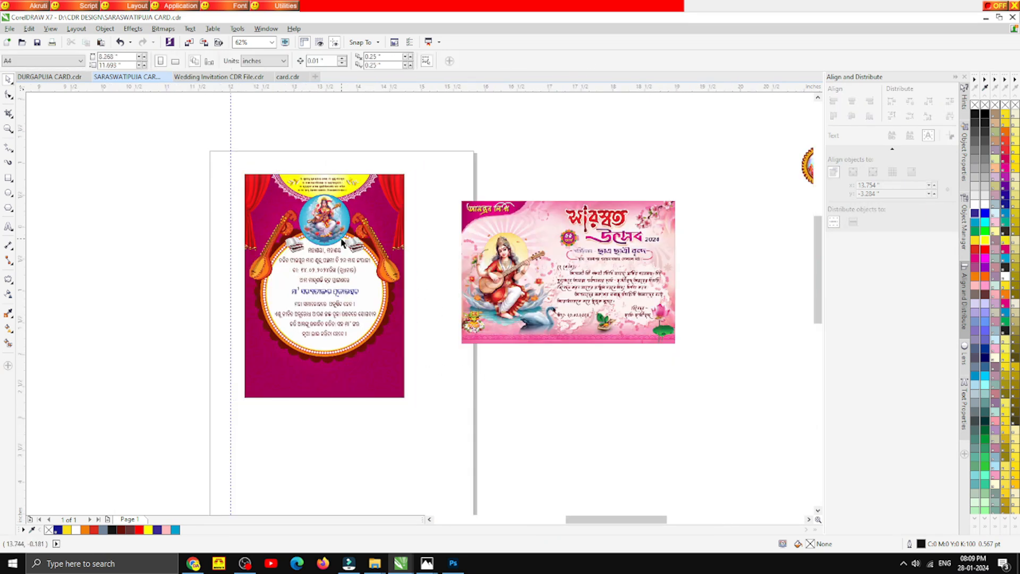
scroll(341, 243, down, 1)
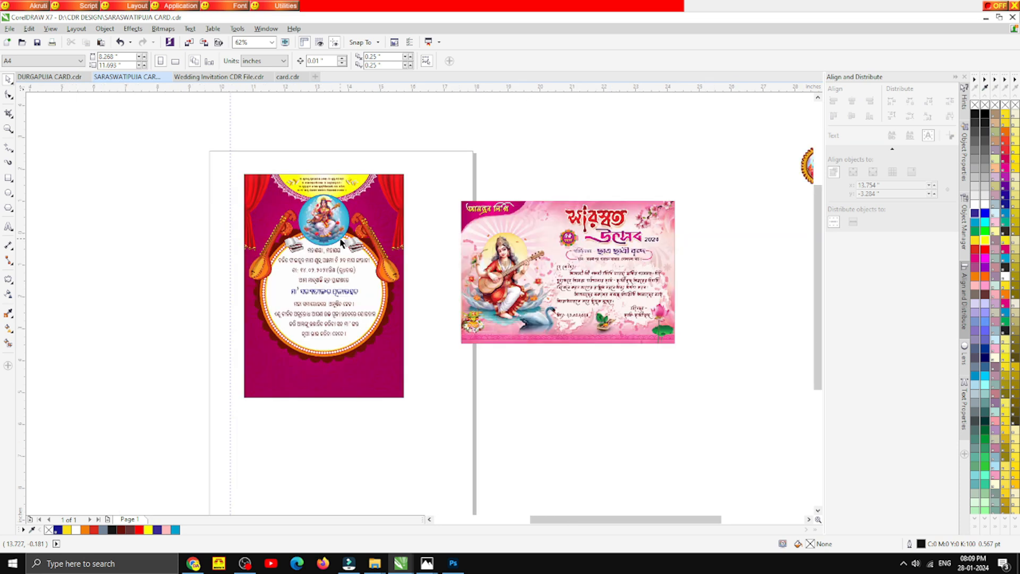
scroll(342, 242, down, 1)
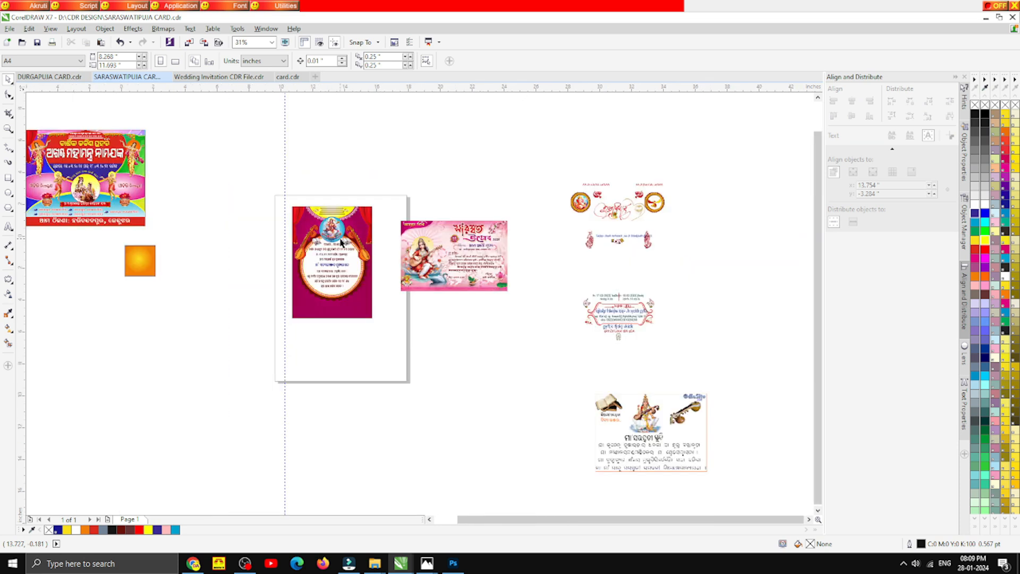
click(631, 412)
key(Delete)
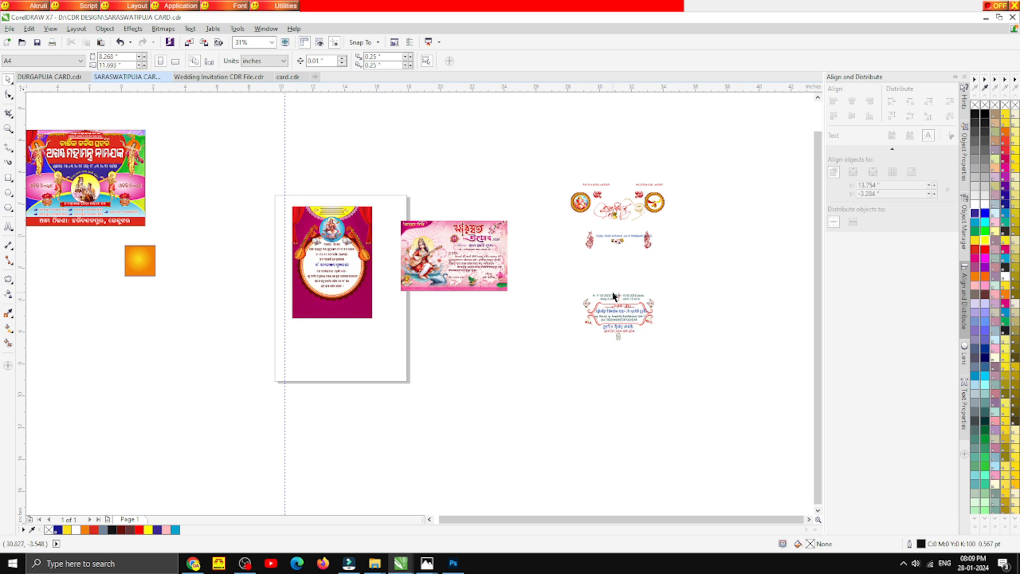
scroll(613, 296, up, 1)
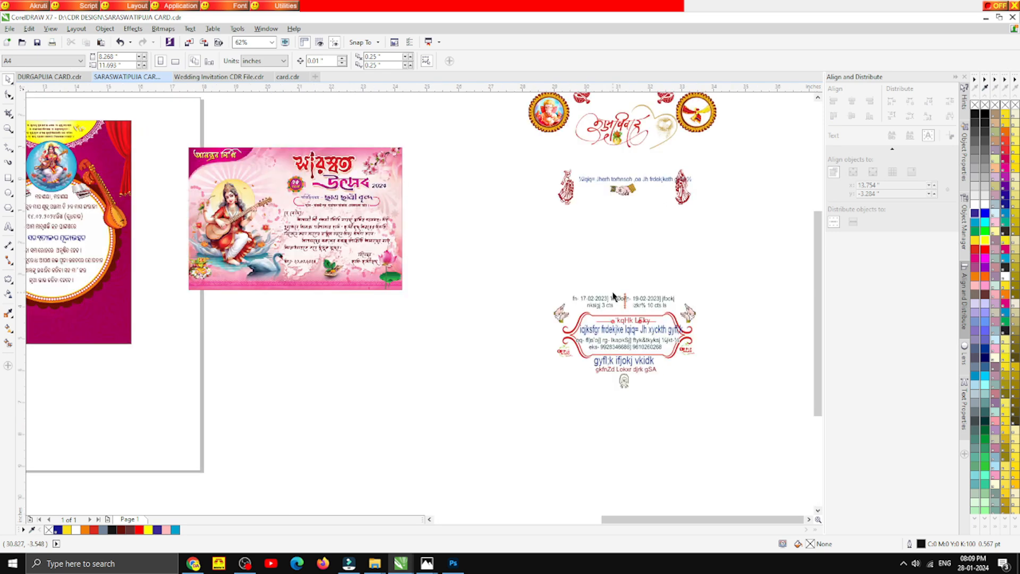
scroll(614, 296, down, 1)
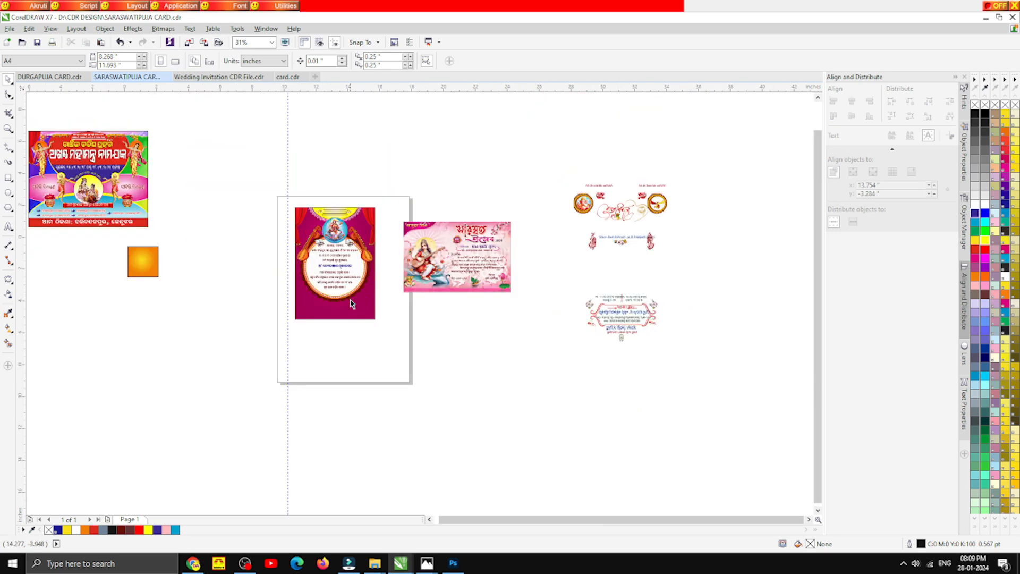
scroll(328, 290, up, 2)
scroll(337, 296, down, 1)
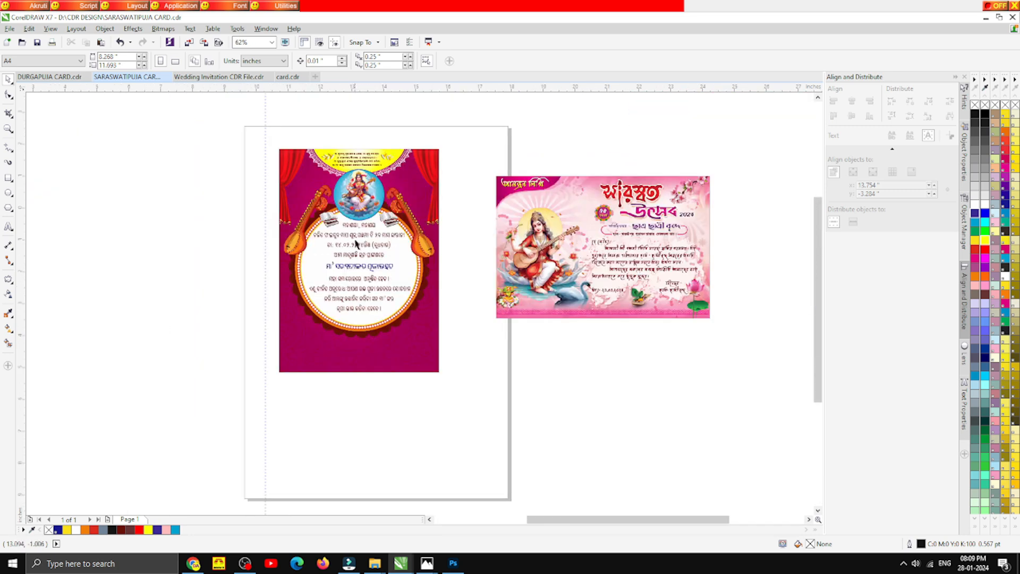
- Import the golden pillar image klipartz.com (9).png from the all PNG folder into the card document
scroll(351, 247, up, 1)
click(985, 18)
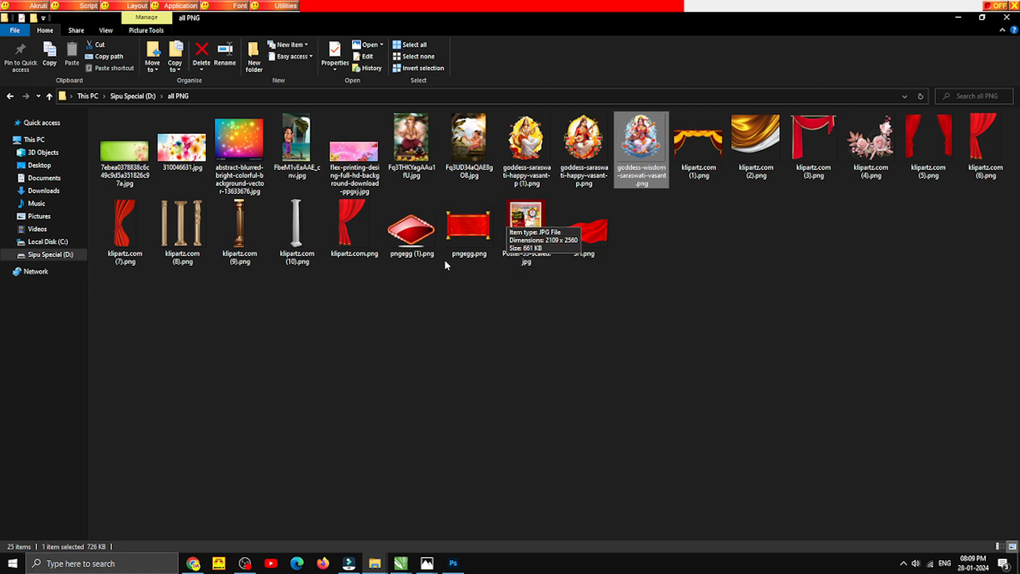
drag(245, 255, 599, 292)
scroll(531, 273, down, 3)
scroll(465, 256, down, 1)
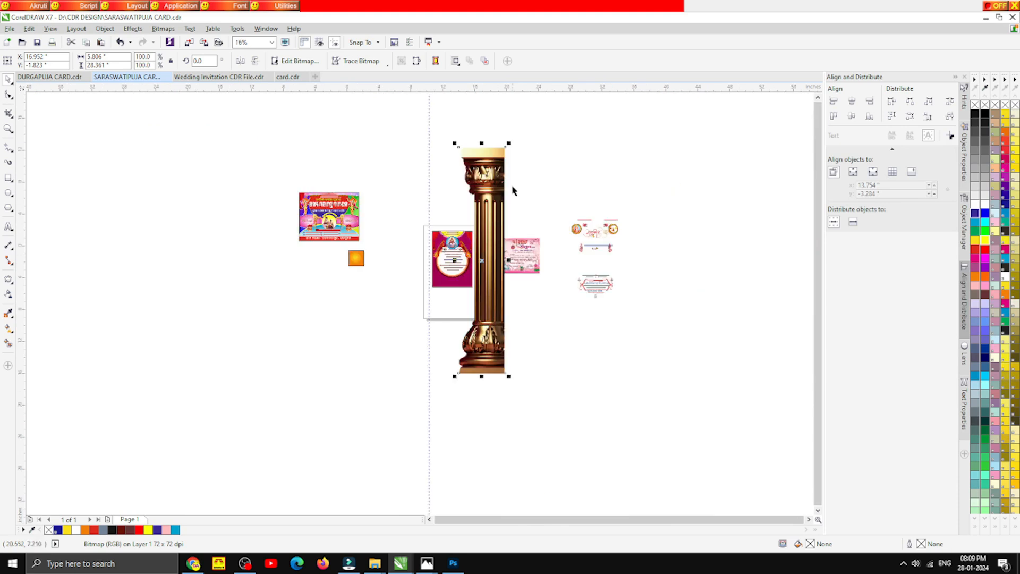
- Try the golden pillar at about 1.04 × 5.06 inches along the card's right edge, and delete it
scroll(520, 167, up, 1)
drag(490, 127, 420, 414)
drag(411, 499, 421, 325)
scroll(421, 328, up, 2)
drag(460, 177, 418, 241)
scroll(408, 208, down, 1)
click(447, 319)
mouse_move(411, 306)
mouse_down()
mouse_move(409, 362)
mouse_move(420, 369)
mouse_move(427, 299)
mouse_up()
scroll(410, 361, up, 2)
scroll(427, 298, down, 1)
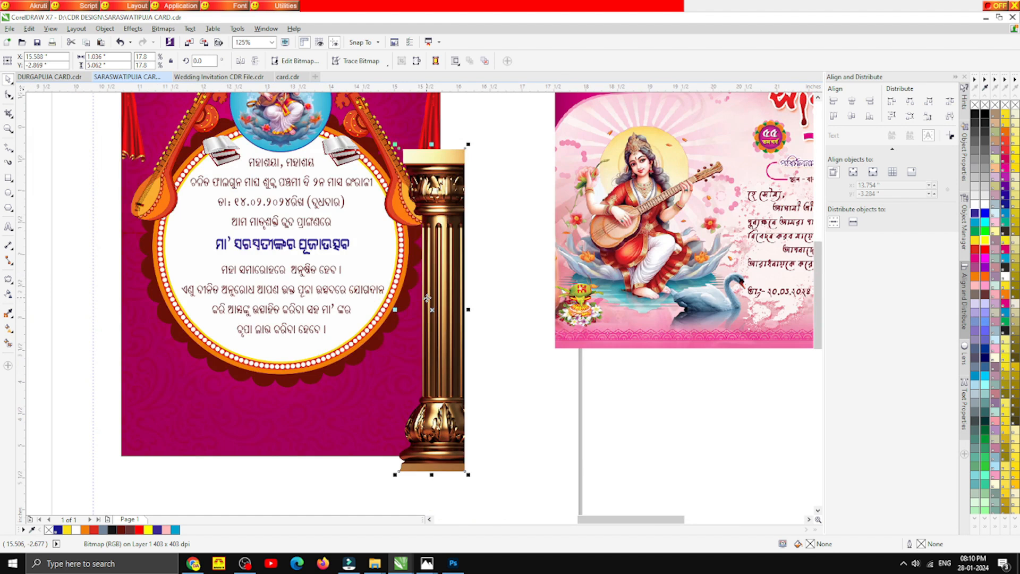
key(Delete)
scroll(413, 278, down, 1)
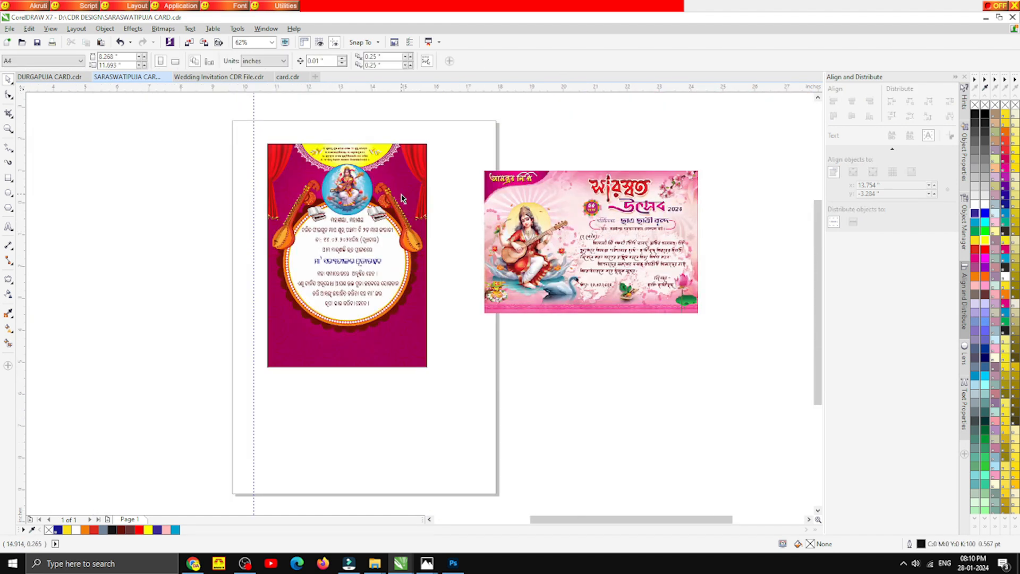
- Import the red scroll banner pngegg.png from the all PNG folder into the card document
click(984, 20)
drag(468, 226, 415, 341)
scroll(473, 339, down, 1)
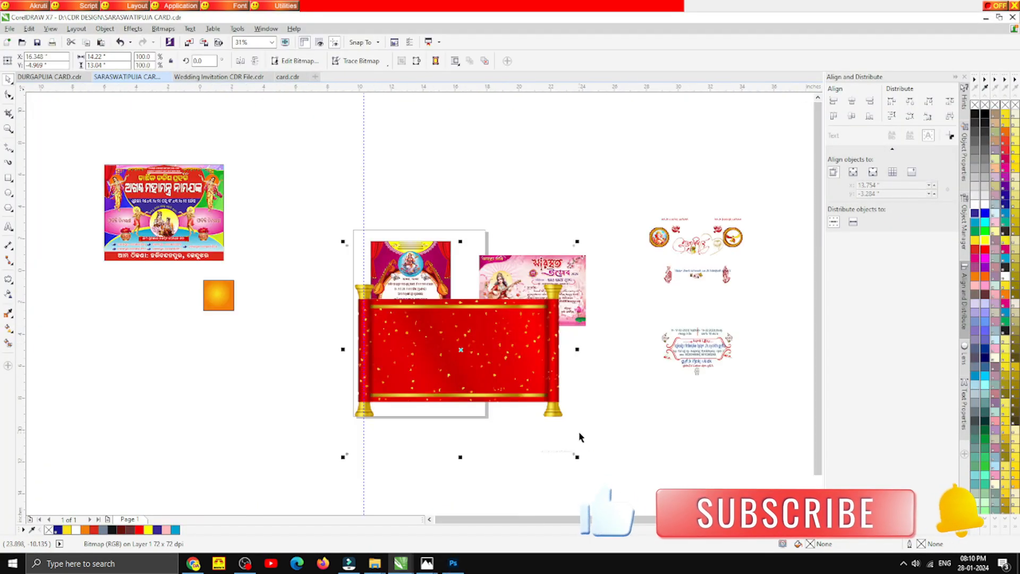
- Scale the red scroll banner down to about 2.71 × 2.49 inches and place it below the invitation text
drag(573, 453, 394, 285)
scroll(408, 283, up, 2)
drag(282, 216, 453, 458)
scroll(405, 355, down, 1)
scroll(408, 433, up, 1)
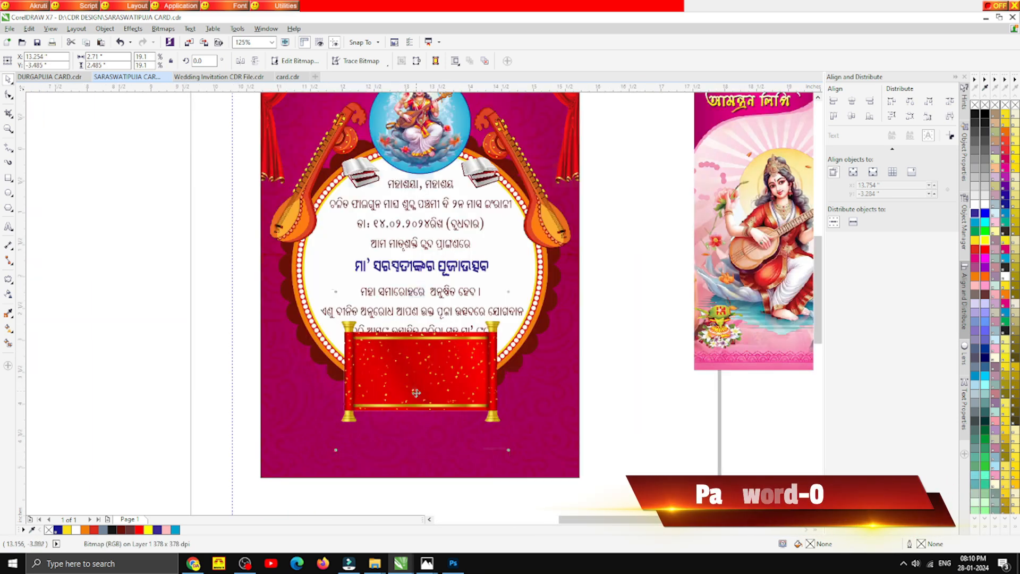
drag(407, 433, 402, 470)
- Crop the empty margins above and below the red scroll with the Shape tool, leaving the image about 1.63 inches high
key(F10)
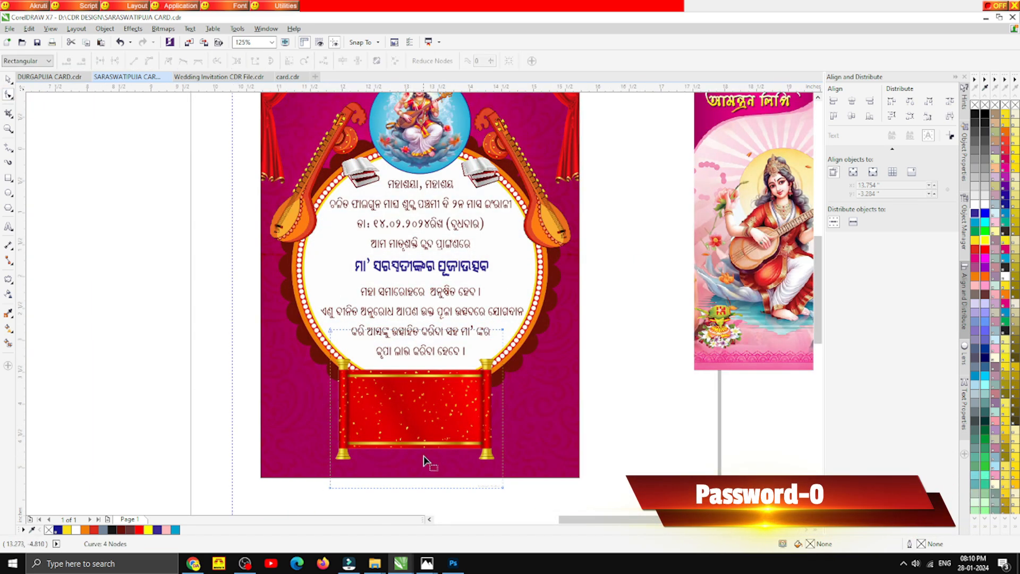
scroll(420, 478, up, 1)
drag(425, 498, 423, 445)
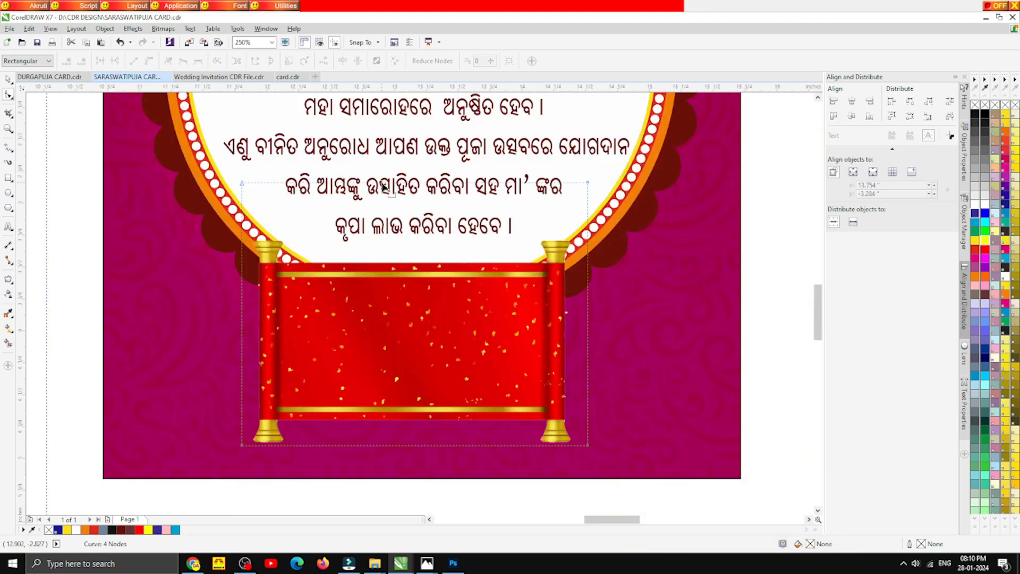
drag(362, 183, 361, 239)
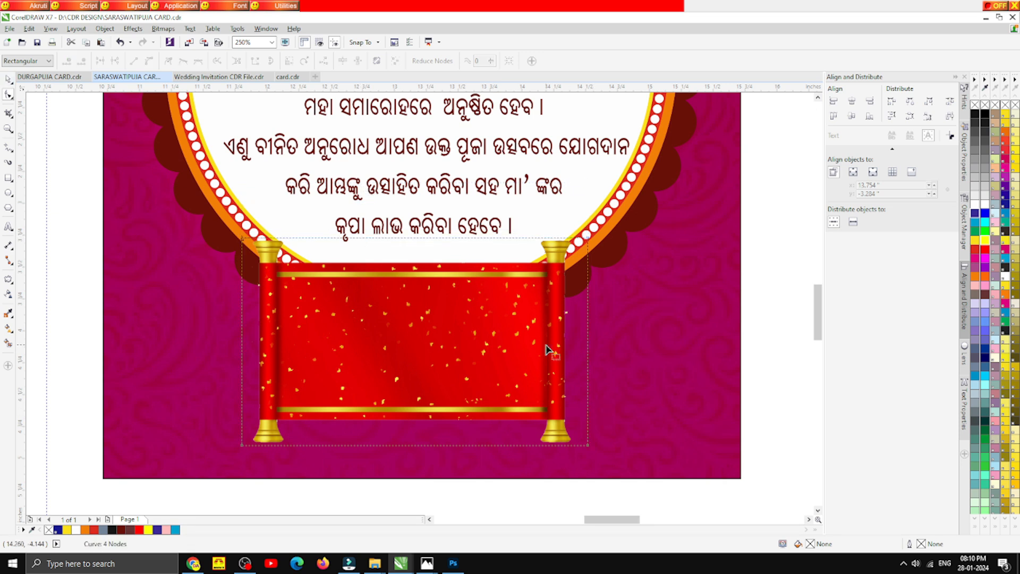
key(space)
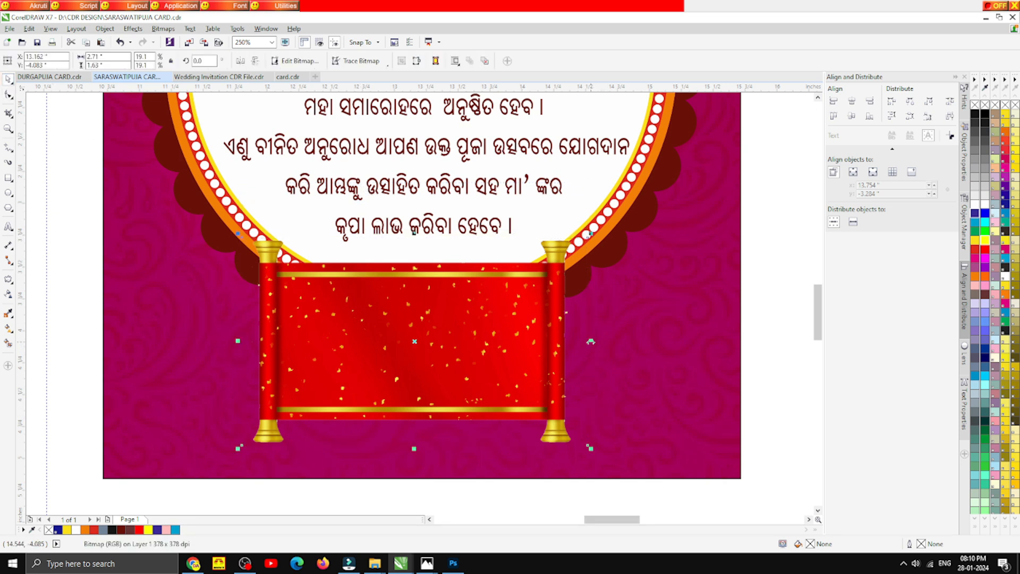
- Stretch the red scroll to about 3.8 inches wide and centre it just below the last line of invitation text
drag(591, 341, 660, 341)
drag(506, 310, 509, 300)
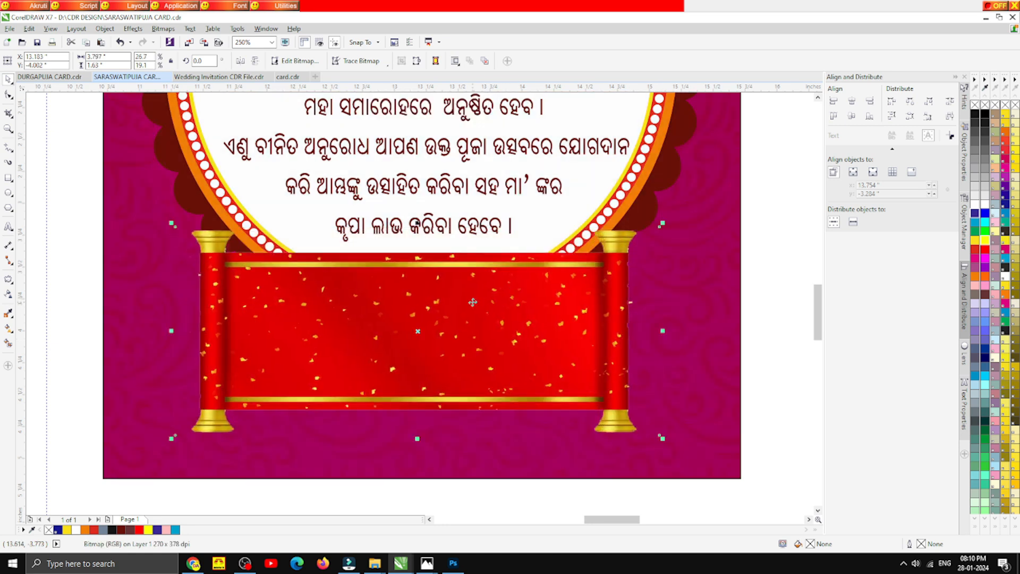
scroll(472, 302, down, 4)
scroll(465, 290, up, 2)
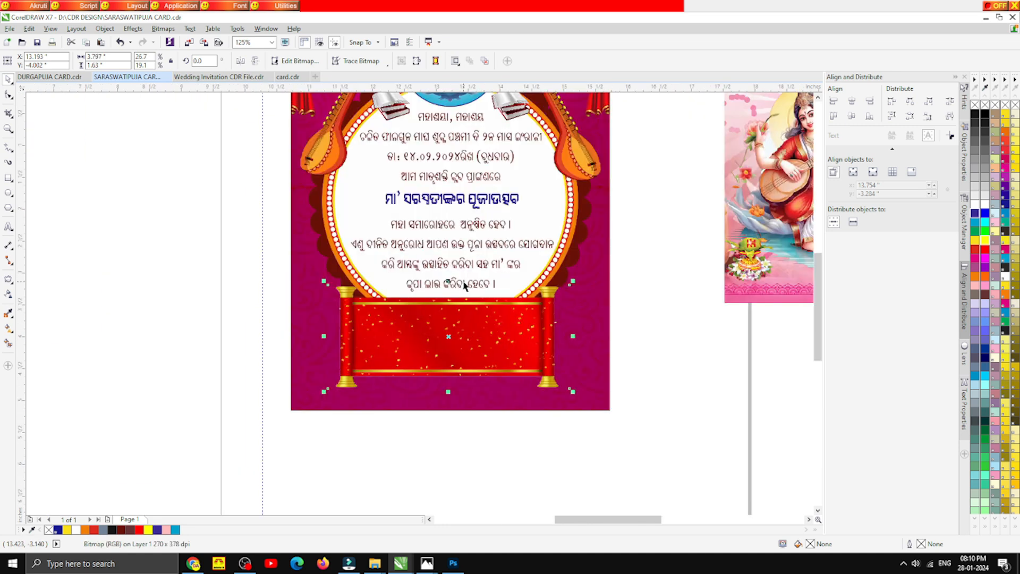
click(699, 392)
scroll(521, 371, down, 2)
scroll(523, 373, up, 2)
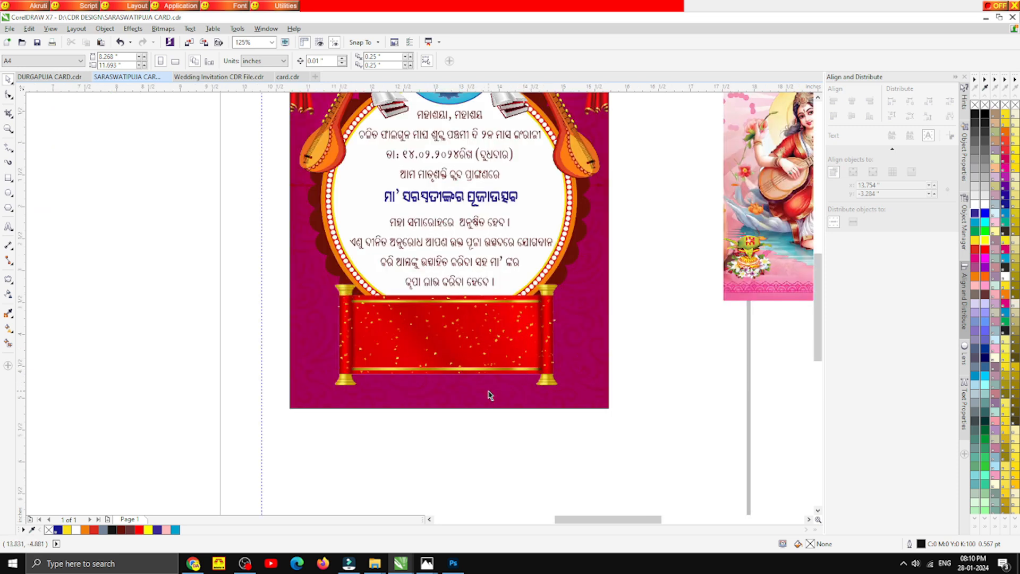
- Copy the "ସାଦର ନିମନ୍ତ୍ରଣ" heading from the multicoloured reference poster onto the card beside the goddess
scroll(453, 354, down, 1)
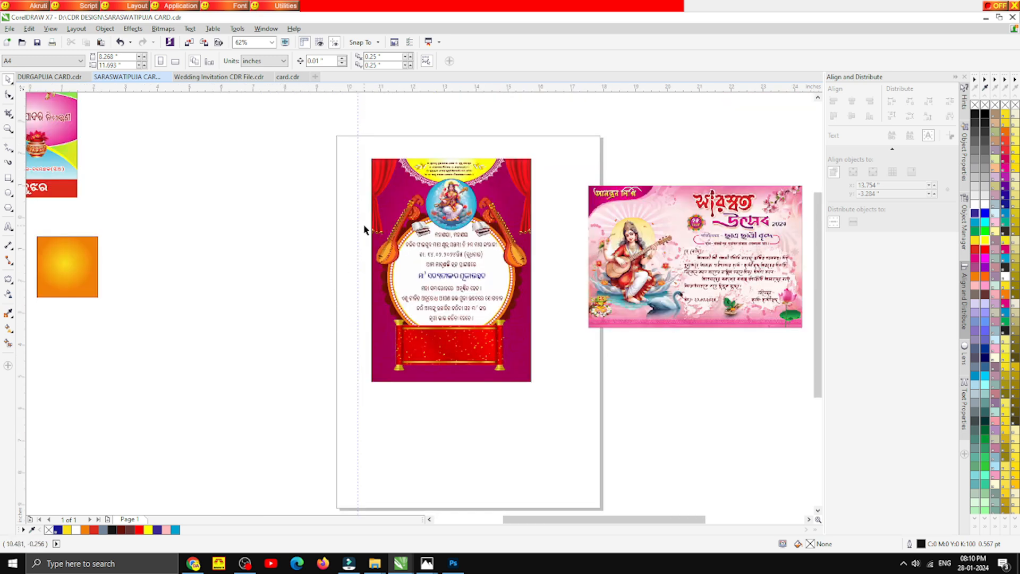
scroll(364, 229, down, 1)
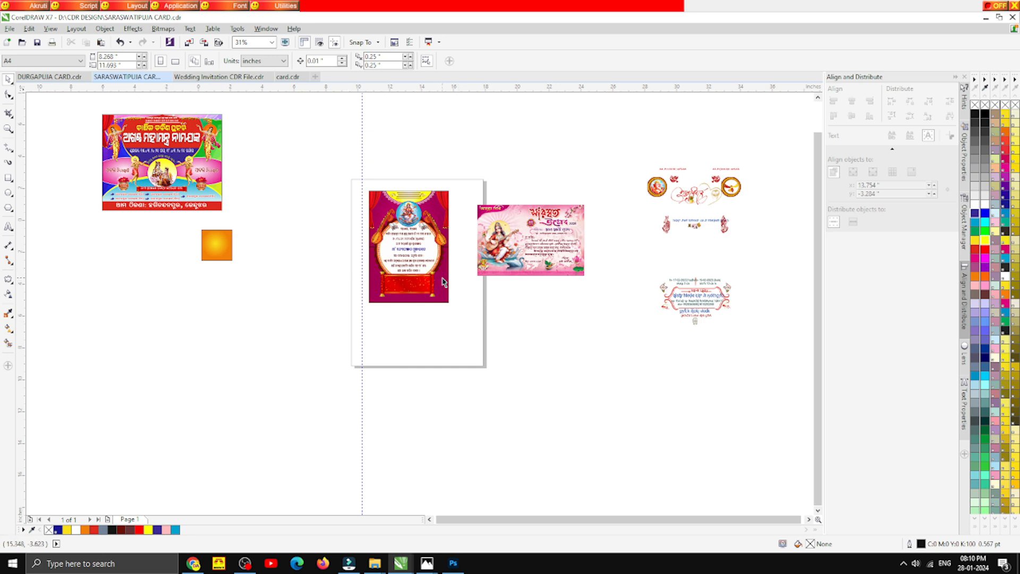
scroll(440, 281, up, 1)
scroll(310, 226, down, 1)
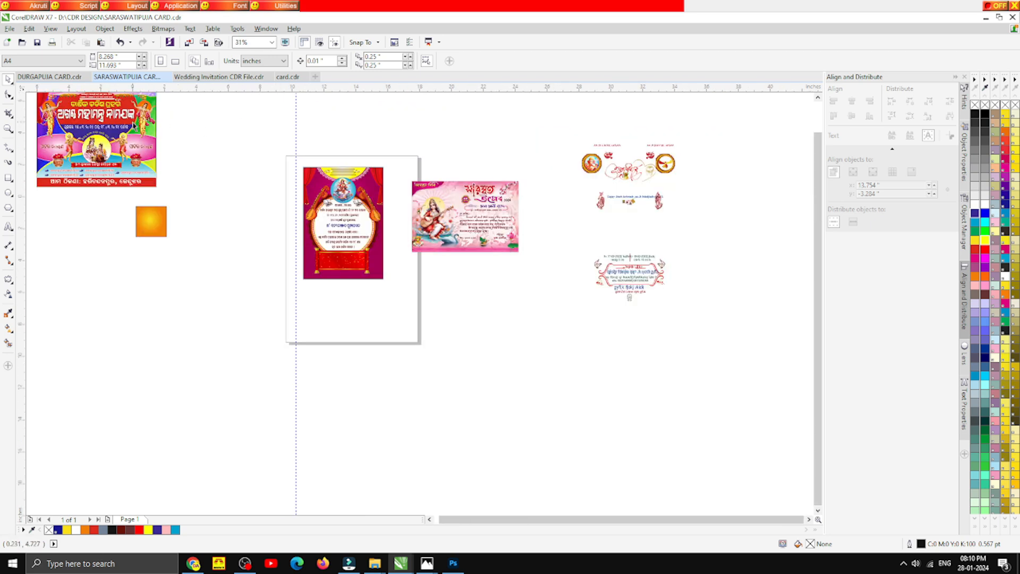
scroll(134, 131, up, 1)
click(144, 170)
drag(143, 167, 532, 230)
scroll(532, 231, up, 2)
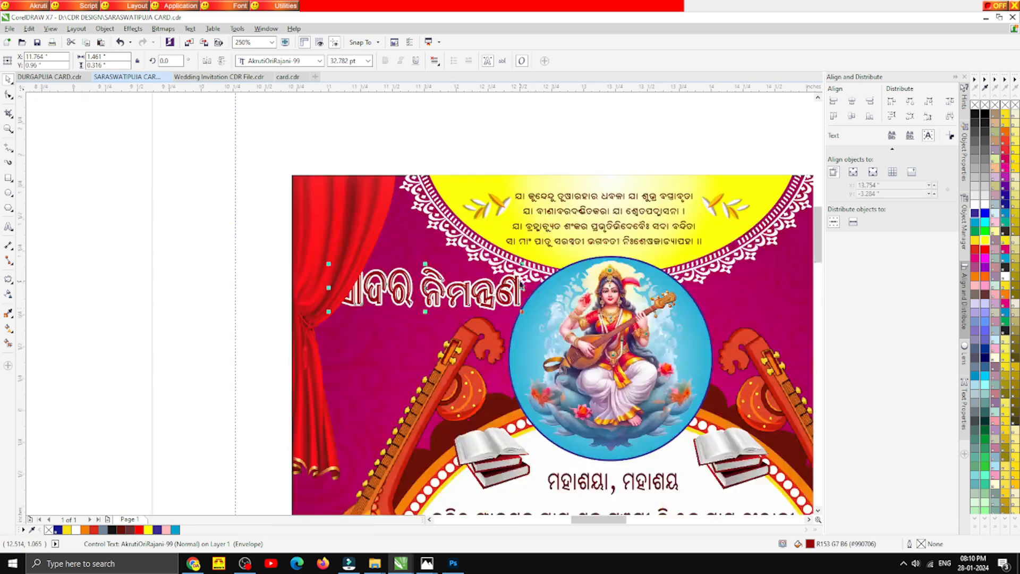
- Scale the copied heading down to about 0.96 × 0.21 inches and place it between the left curtain and the goddess
drag(522, 310, 458, 297)
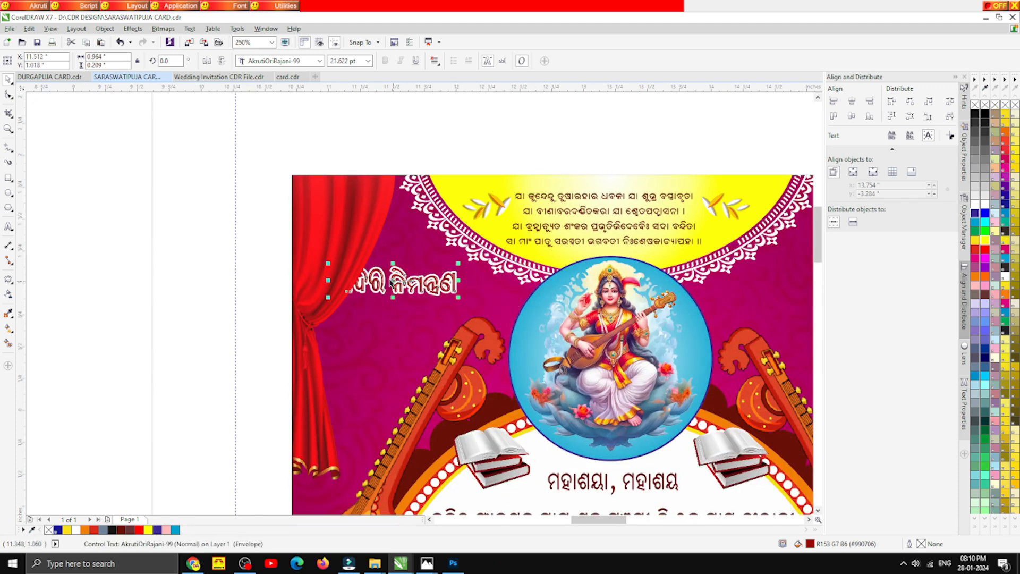
scroll(392, 283, up, 1)
drag(368, 274, 432, 290)
- Remove the white contour from the "ସାଦର ନିମନ୍ତ୍ରଣ" heading and fill the text with yellow
scroll(432, 290, up, 2)
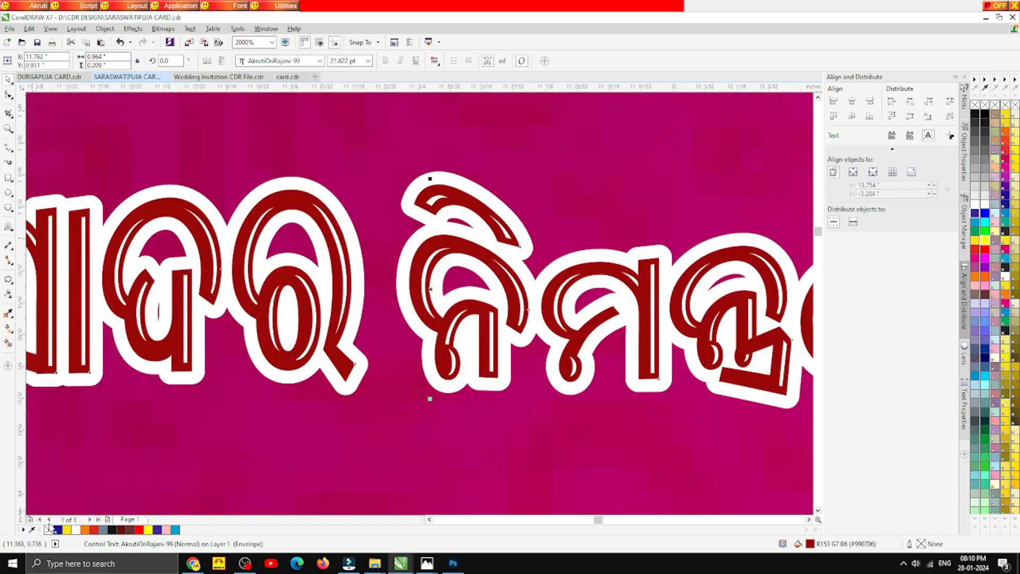
right_click(309, 189)
click(332, 208)
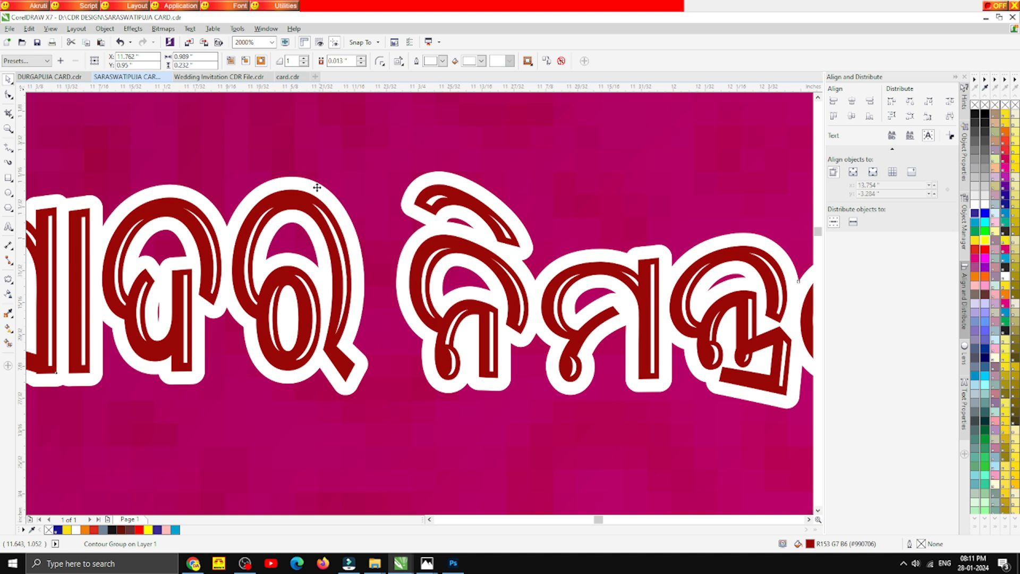
key(ctrl+z)
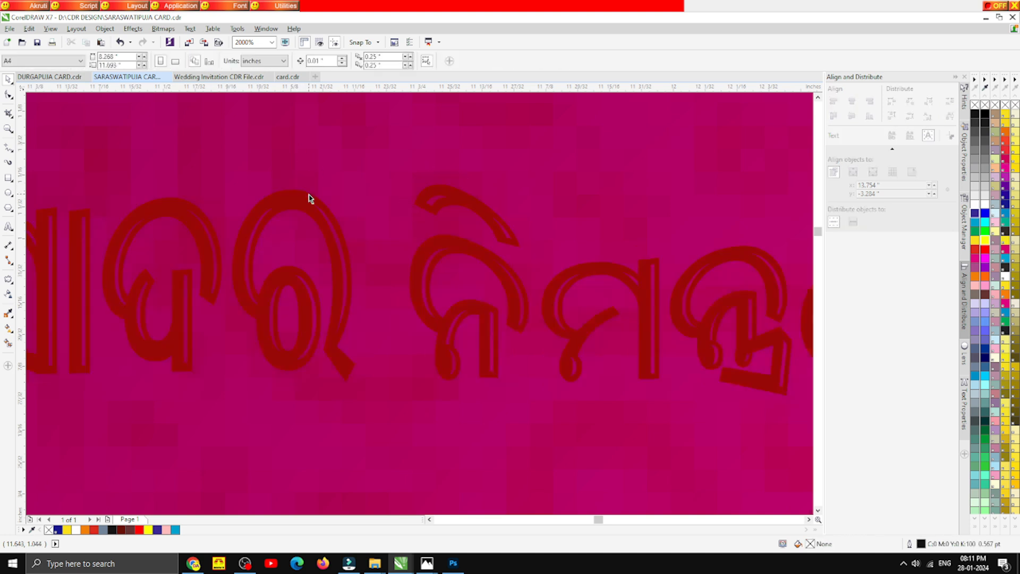
scroll(171, 336, down, 4)
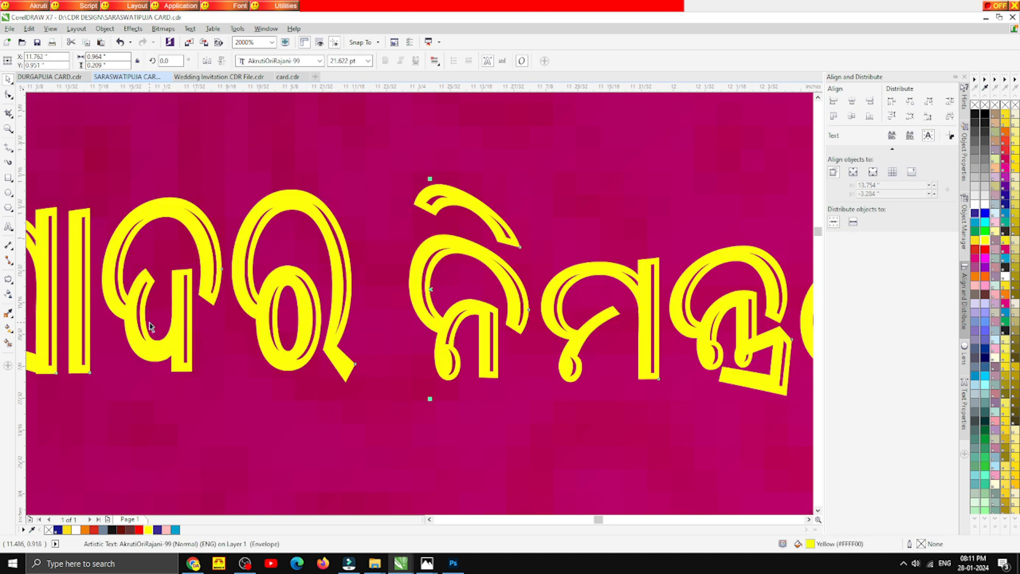
scroll(181, 320, up, 1)
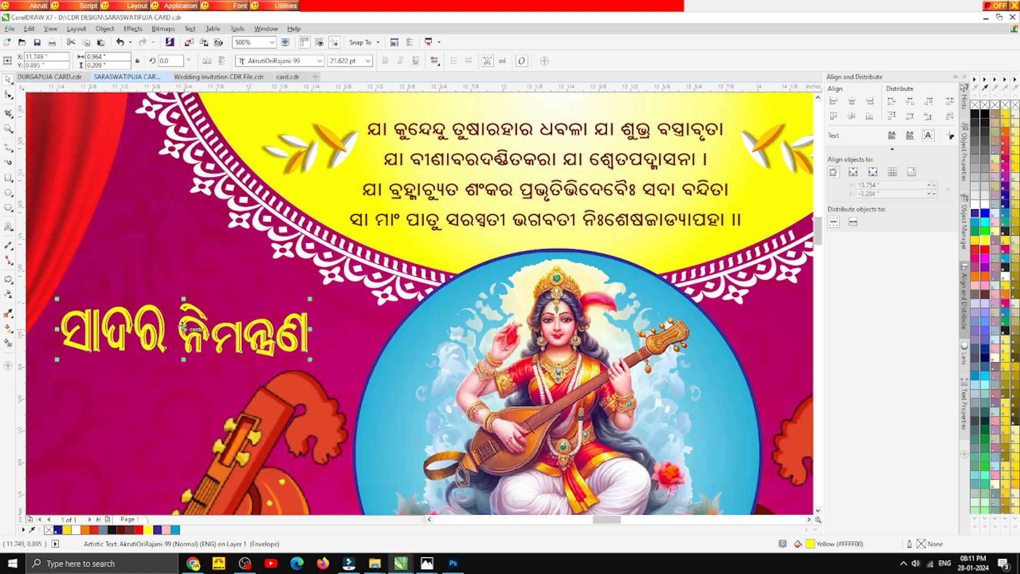
- Duplicate the yellow heading at the same height between the goddess and the right curtain
scroll(183, 317, down, 1)
drag(180, 327, 542, 328)
key(Escape)
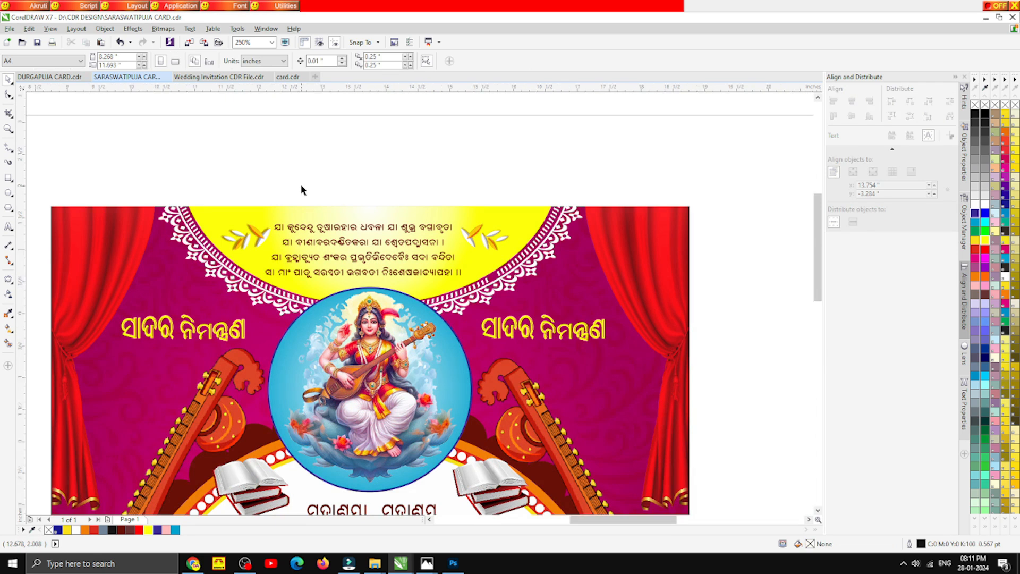
- Examine the card's headings, goddess medallion and veenas alongside the pink reference design
scroll(301, 184, down, 1)
scroll(204, 106, down, 1)
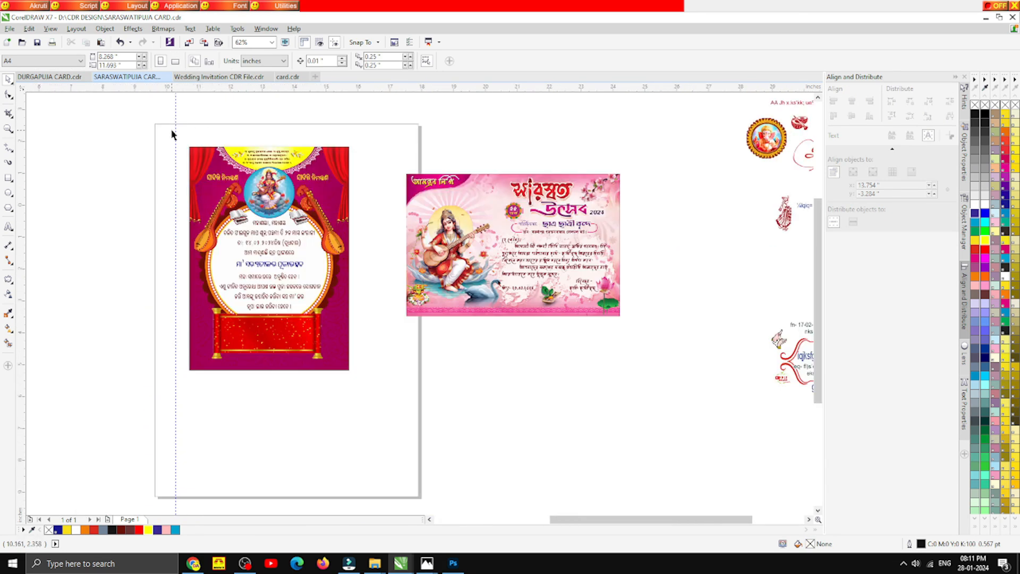
scroll(577, 303, up, 2)
scroll(540, 354, down, 2)
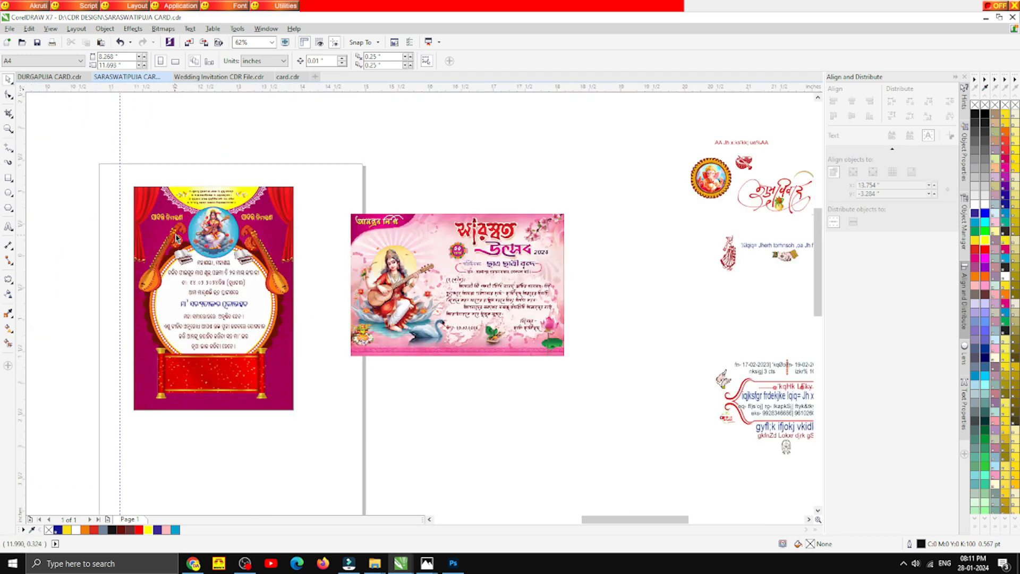
scroll(169, 253, up, 1)
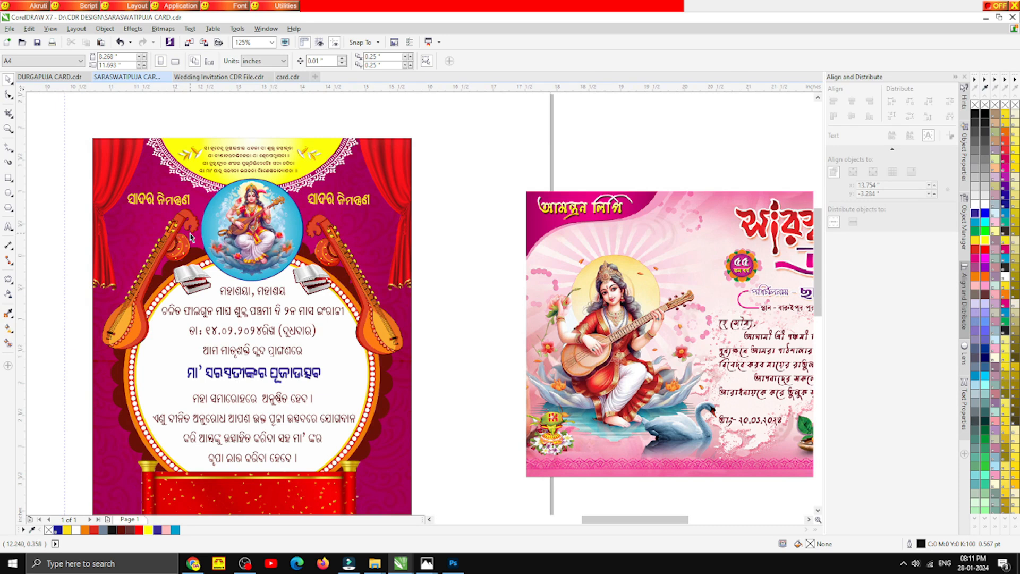
scroll(232, 199, up, 2)
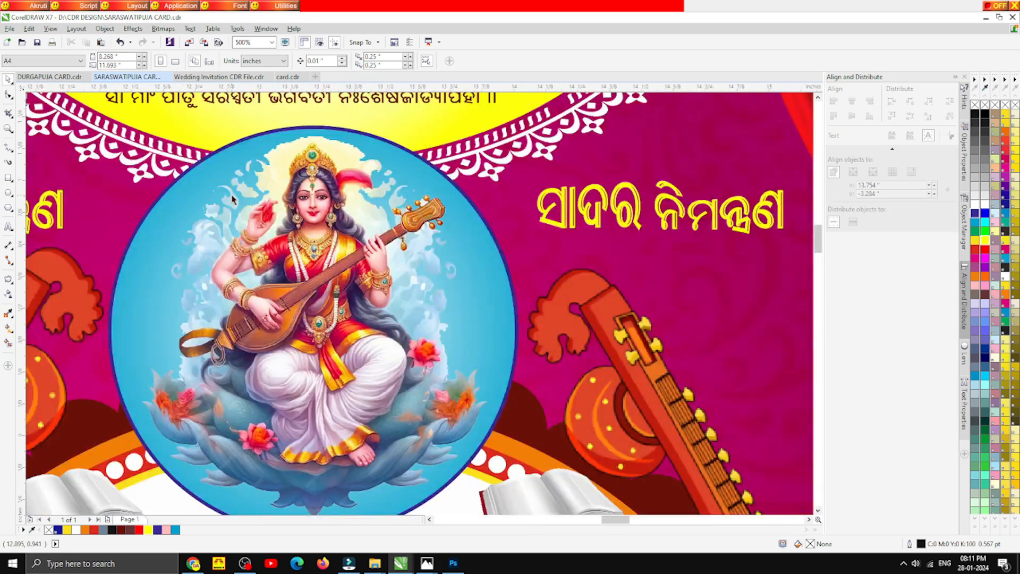
scroll(232, 198, down, 1)
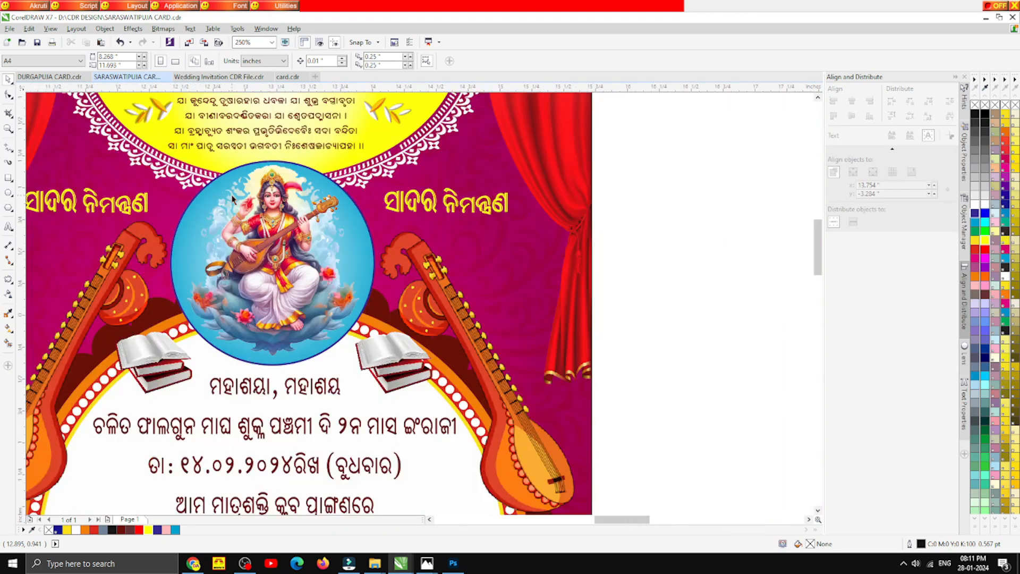
scroll(232, 198, down, 1)
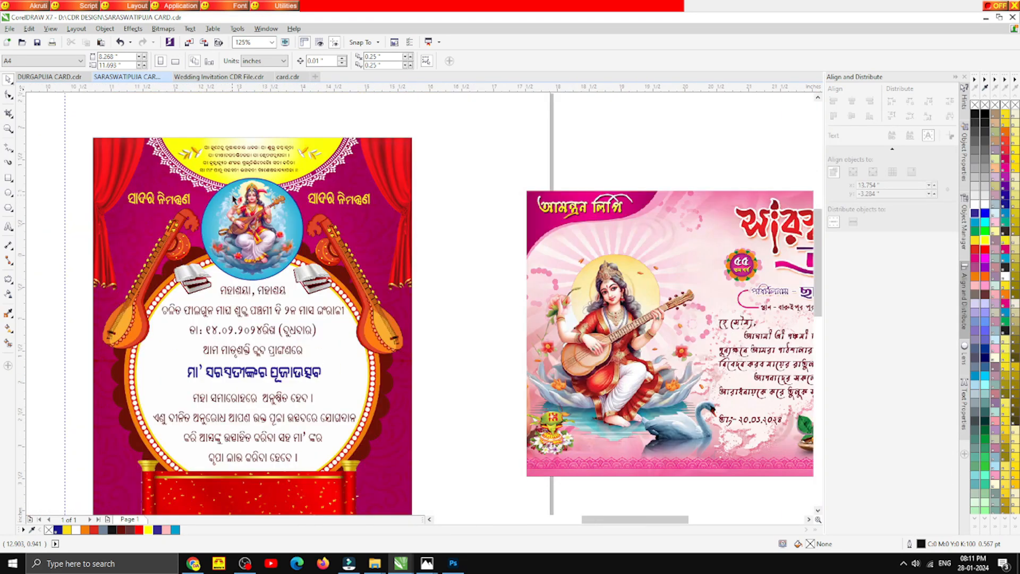
- Delete the pink Saraswati reference design beside the card
click(707, 303)
key(Delete)
scroll(503, 236, down, 1)
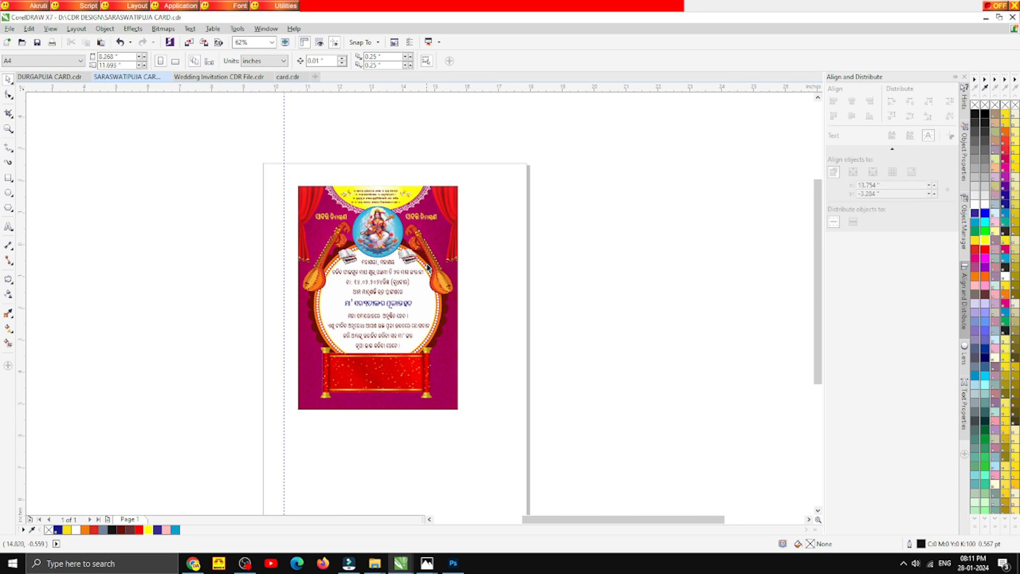
- Draw a circle about 5.33 inches across over the lower part of the card, extending below its bottom edge
scroll(381, 374, up, 1)
scroll(381, 373, down, 2)
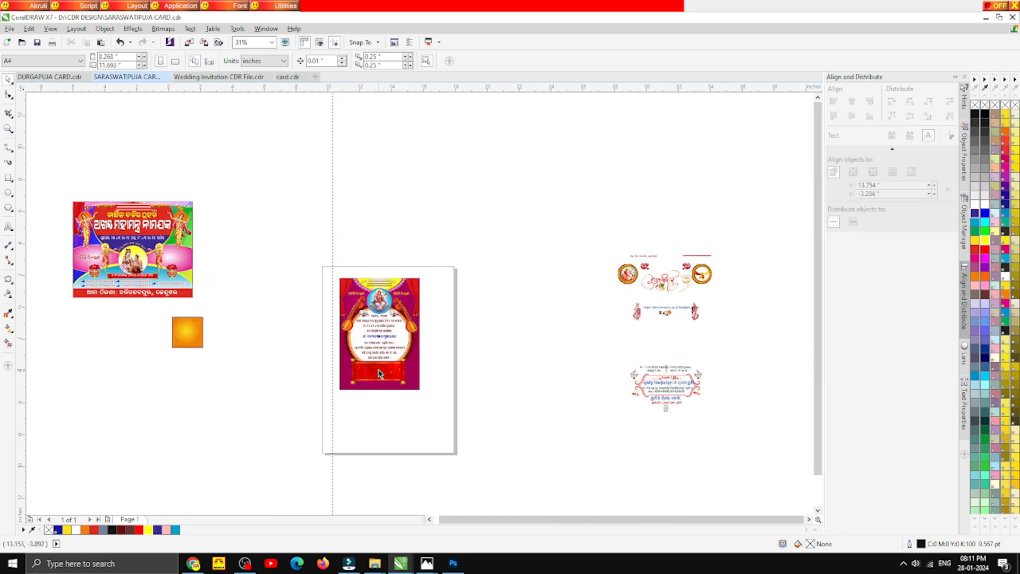
scroll(381, 367, up, 3)
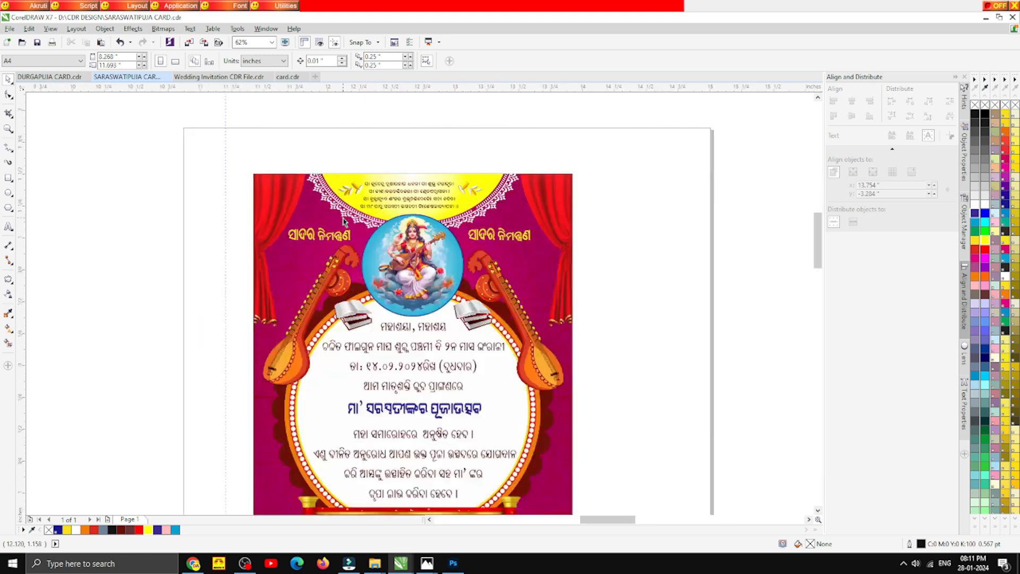
scroll(304, 187, down, 2)
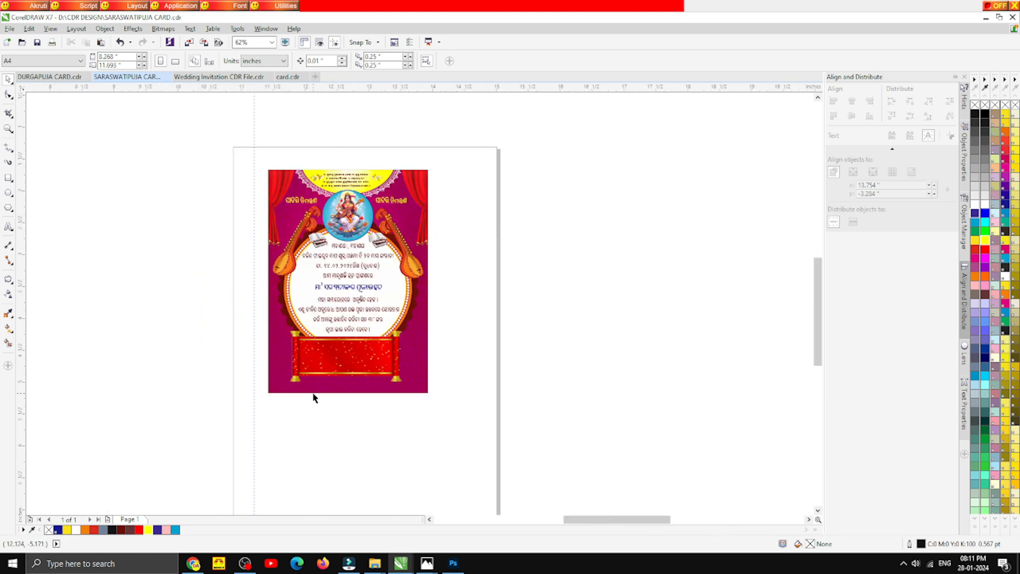
scroll(294, 389, up, 1)
click(9, 193)
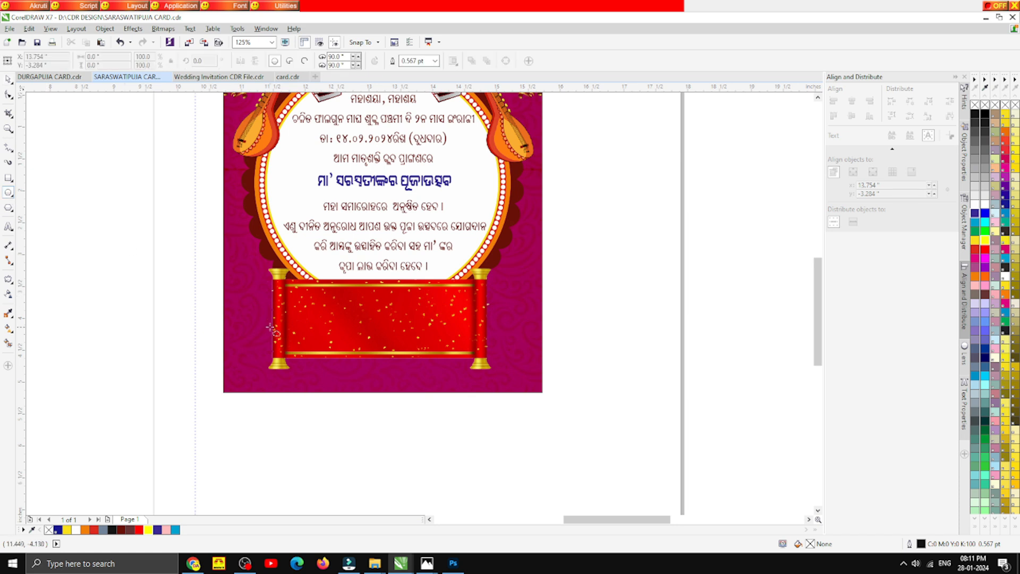
drag(216, 319, 556, 474)
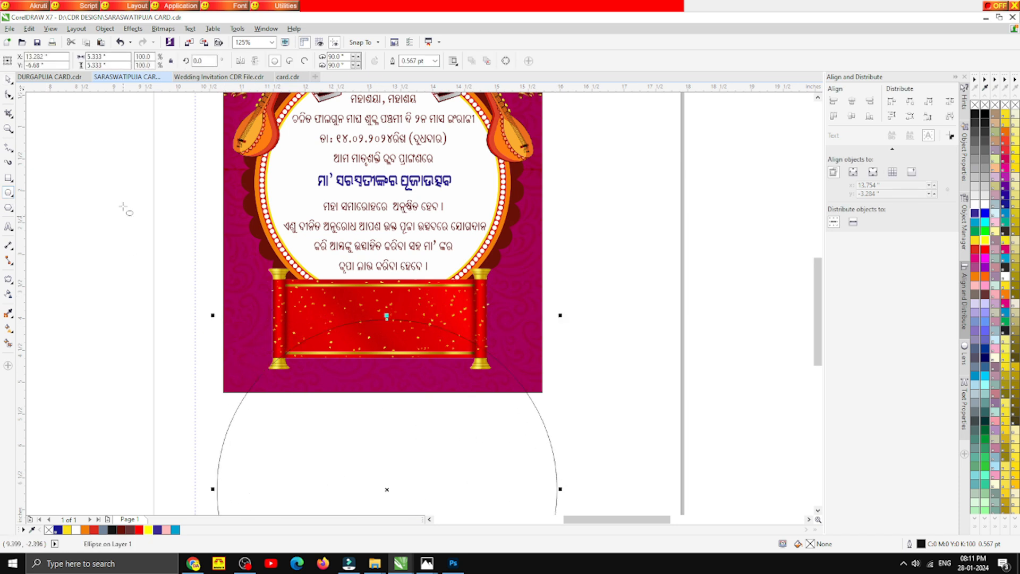
- Widen the circle on both sides into an ellipse and move it into the empty space below the card
click(9, 79)
scroll(265, 325, down, 1)
scroll(316, 390, up, 1)
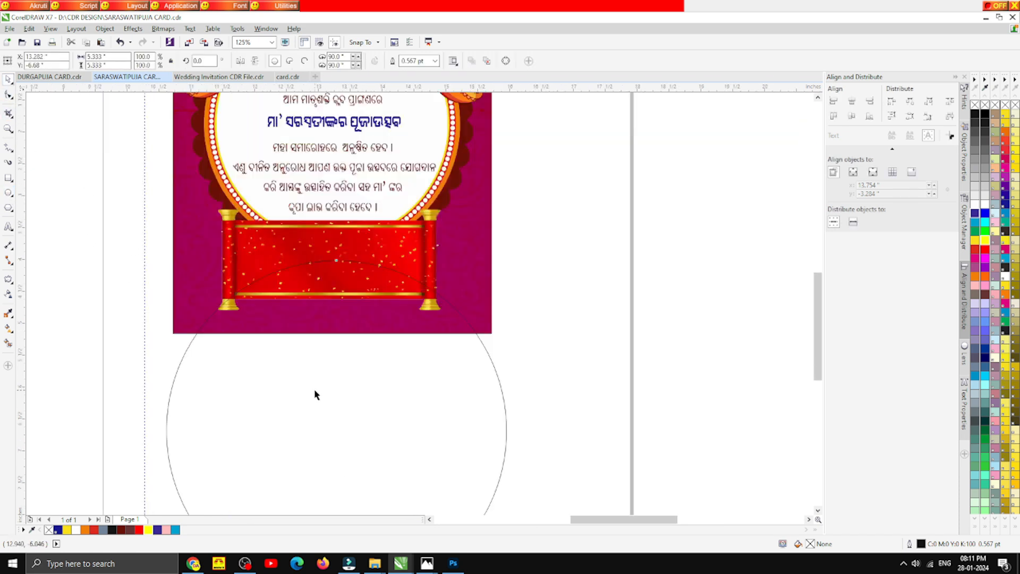
drag(510, 429, 536, 430)
drag(435, 428, 431, 426)
click(550, 374)
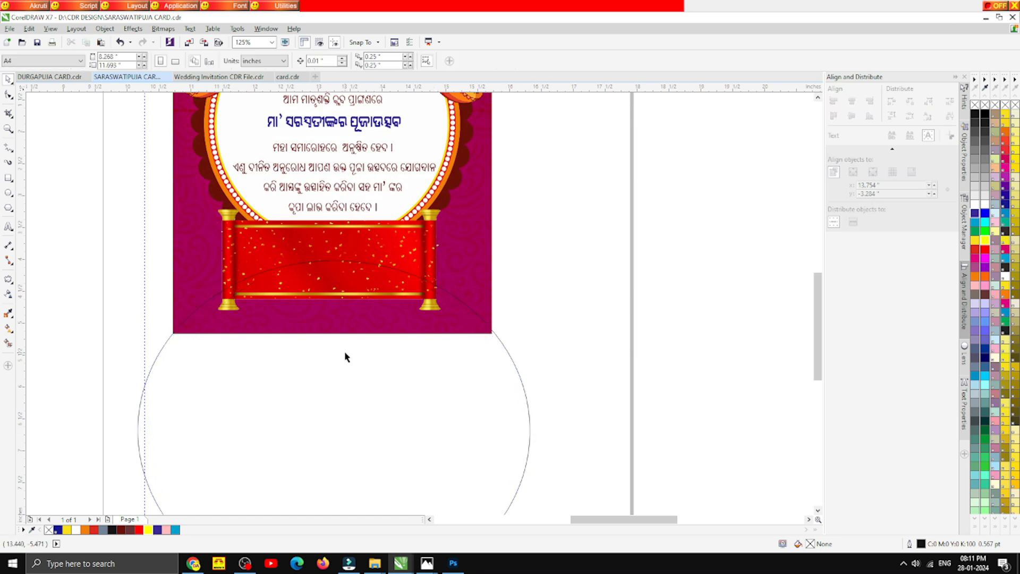
scroll(308, 348, down, 1)
click(406, 437)
key(Escape)
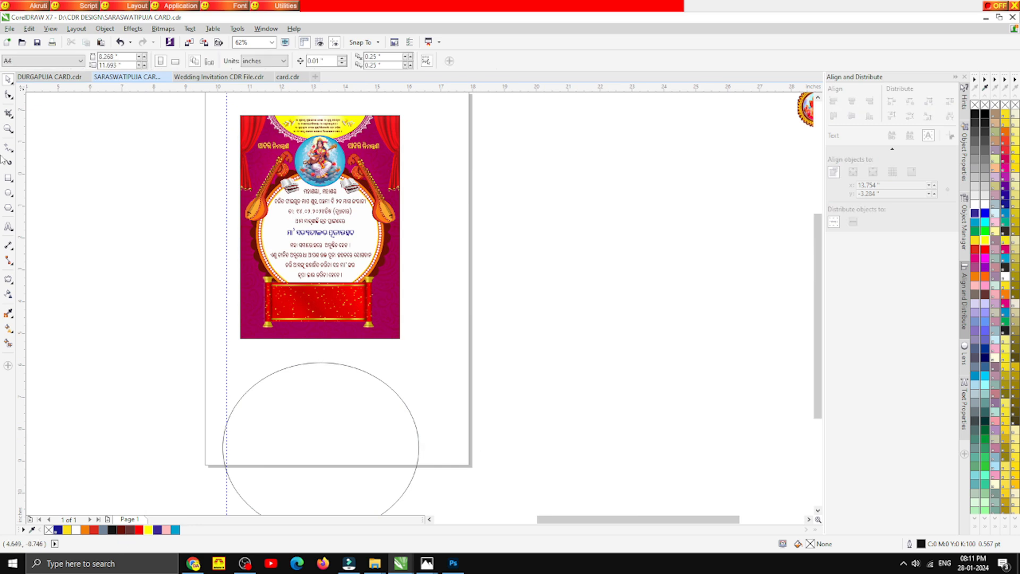
click(11, 155)
click(43, 160)
drag(196, 406, 381, 396)
click(149, 333)
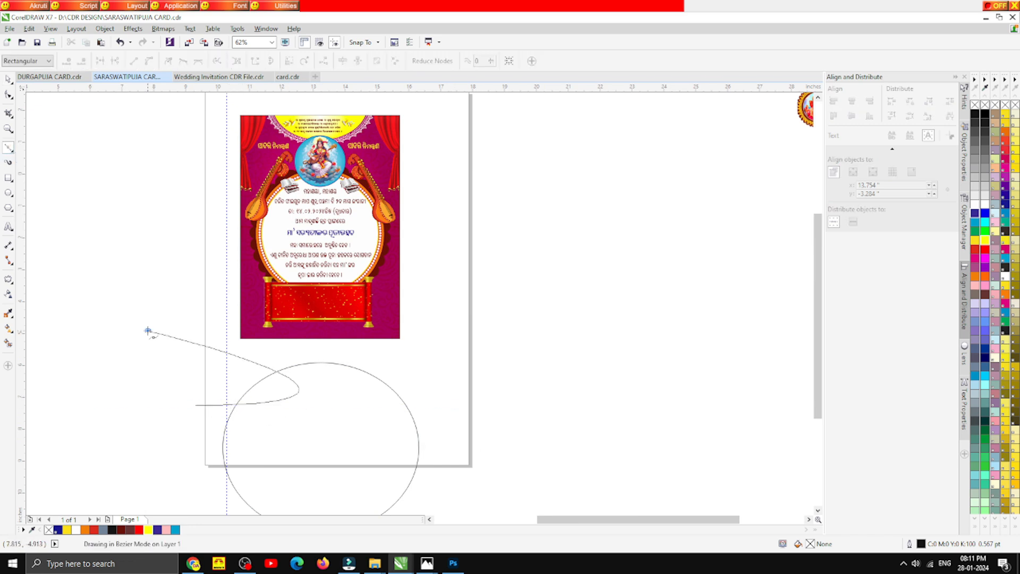
scroll(206, 325, down, 1)
key(ctrl+z)
- Draw a horizontal line about 7.4 inches long across the ellipse and Smart Fill the segment above it
click(12, 152)
click(42, 157)
drag(205, 370, 323, 370)
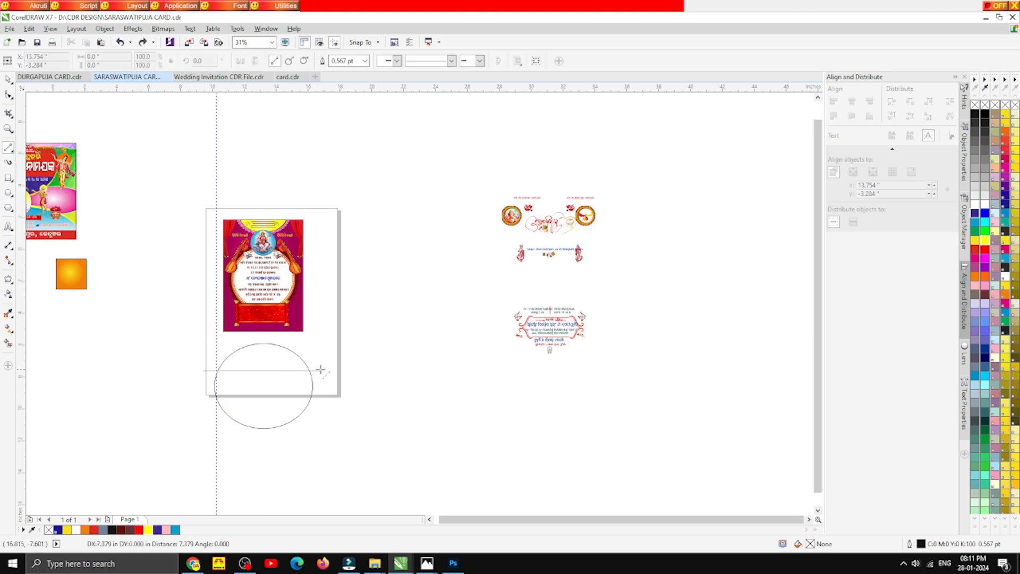
scroll(269, 367, up, 2)
click(8, 342)
click(171, 341)
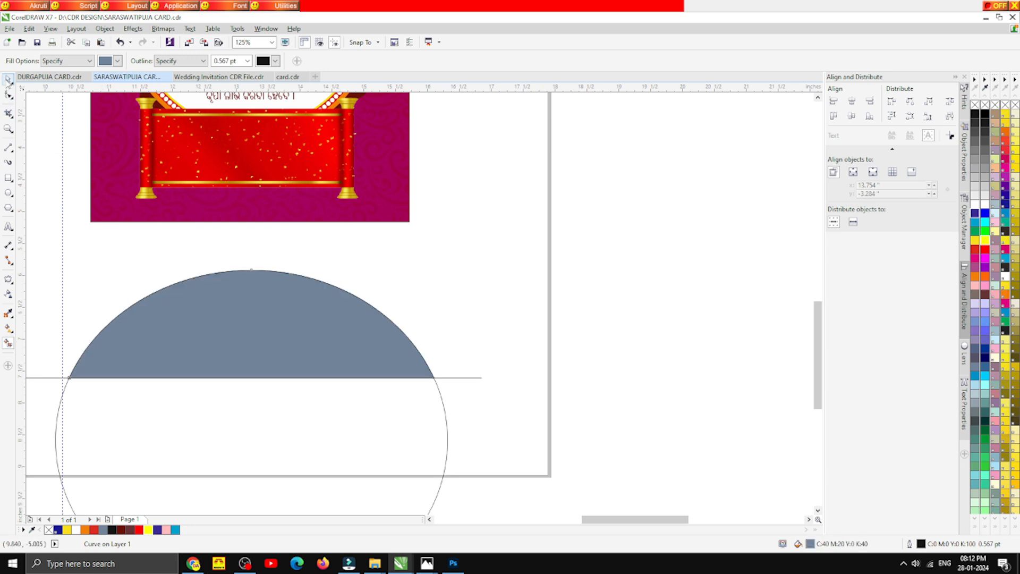
- Delete the horizontal line and the original ellipse, keeping only the filled segment
click(9, 79)
click(60, 380)
key(Delete)
click(60, 380)
key(Delete)
- Apply a vertical linear fountain fill to the segment, from lavender at its top to white near its base
click(189, 344)
key(g)
drag(243, 272, 242, 367)
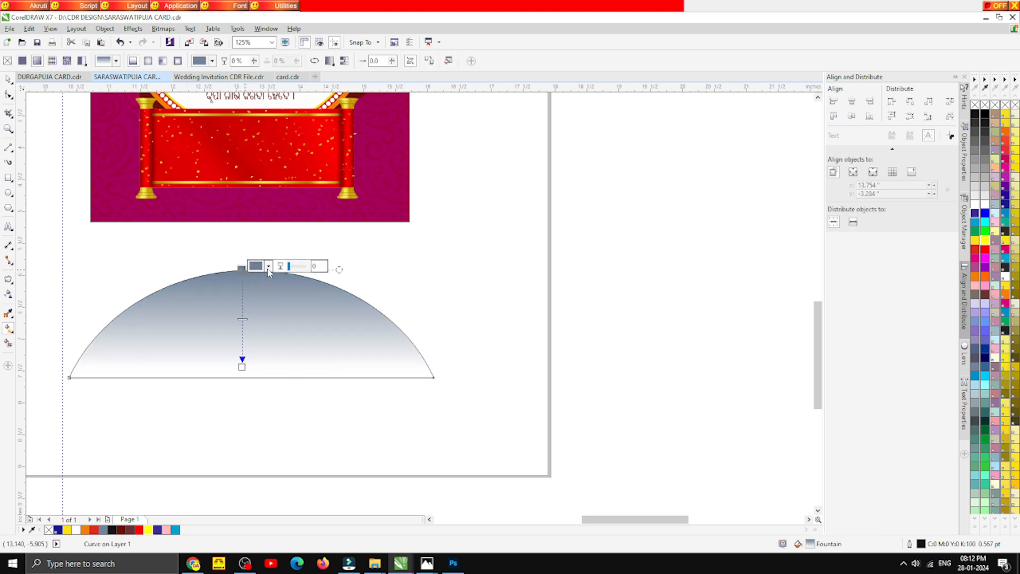
click(268, 267)
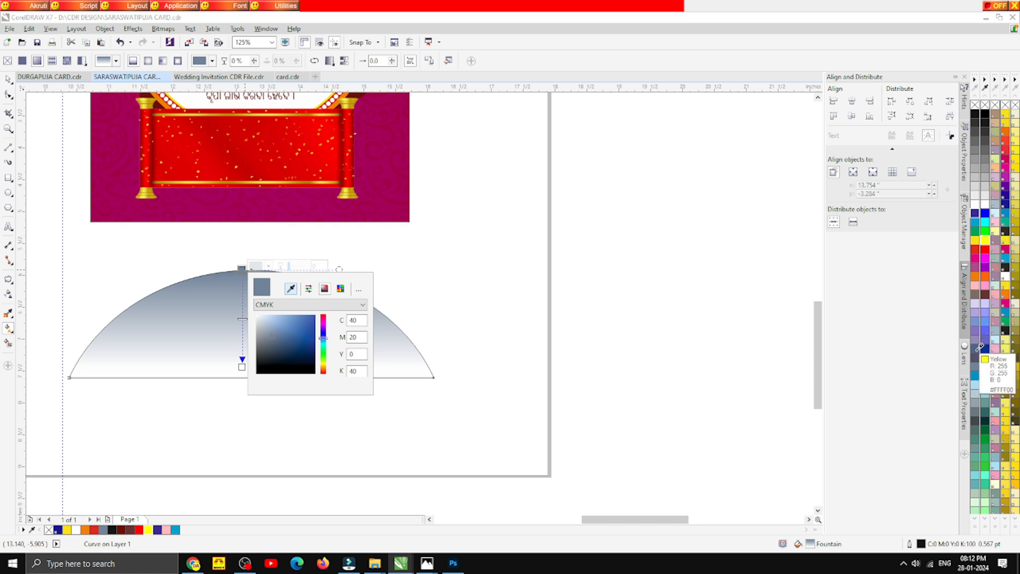
click(980, 322)
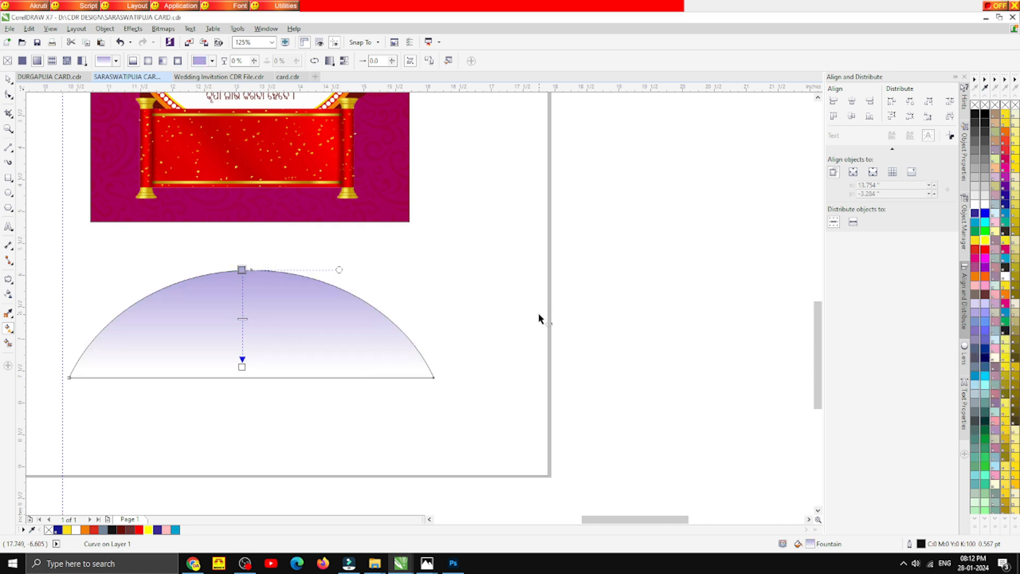
- Change the top colour of the segment's gradient to light pink and remove the segment's outline
click(8, 79)
click(152, 243)
click(218, 301)
key(g)
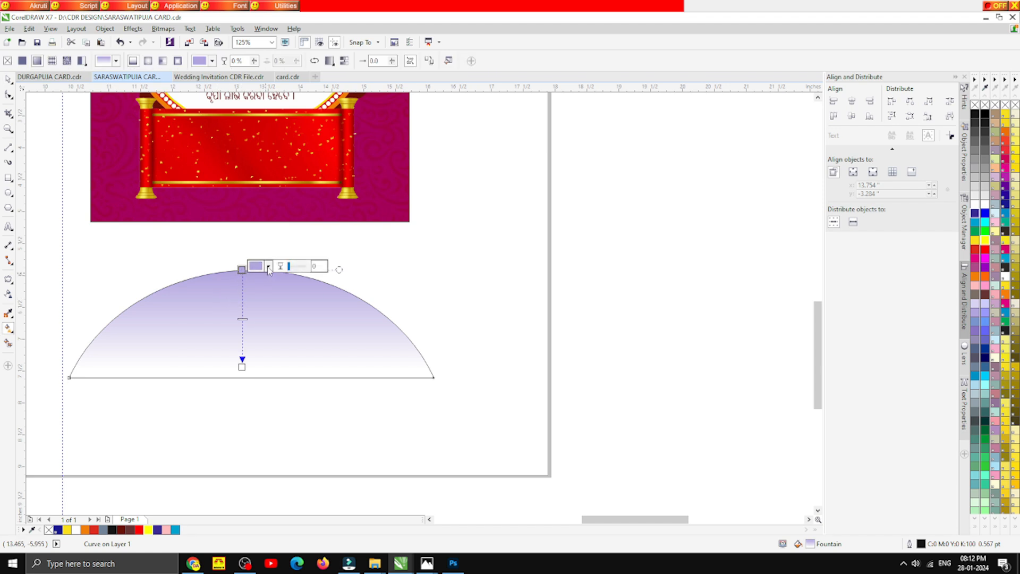
click(268, 266)
click(176, 525)
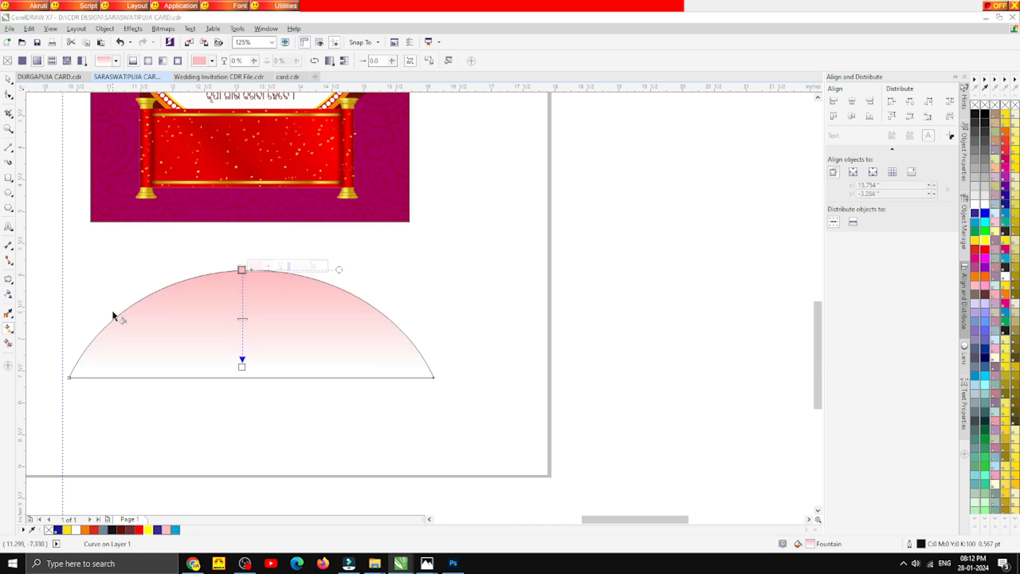
click(8, 79)
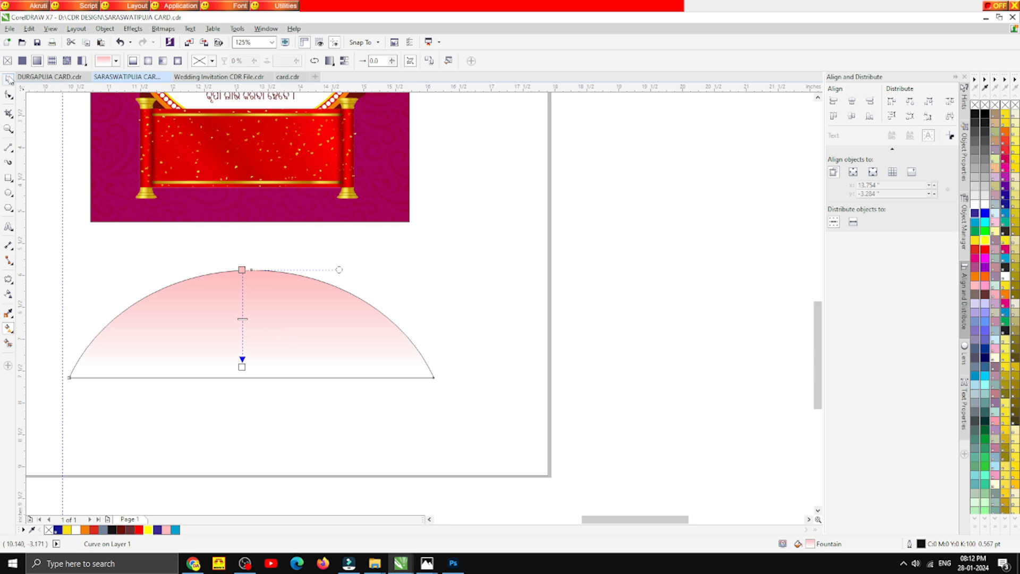
right_click(49, 530)
- Move the pink segment onto the bottom of the card and PowerClip it inside the card background, behind the red scroll
click(160, 394)
scroll(250, 350, down, 1)
drag(257, 339, 255, 275)
scroll(256, 256, up, 2)
scroll(251, 264, down, 1)
right_click(252, 259)
click(282, 266)
click(395, 213)
key(Escape)
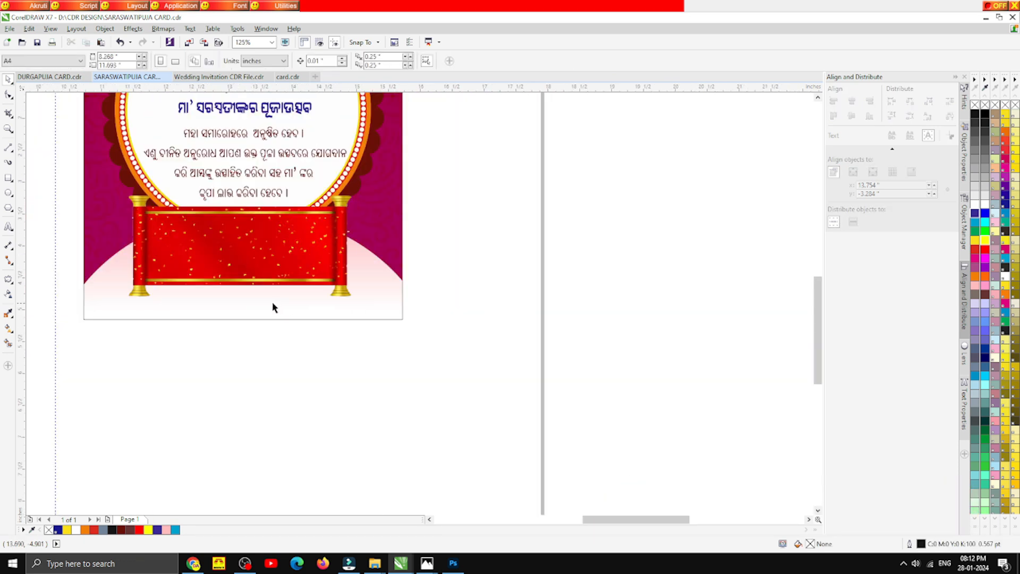
- Add the placeholder text "FCSDCAVDCVSDACVHAVCSVCJHSEFCV" in the empty space above the card
scroll(273, 305, down, 2)
scroll(260, 201, up, 1)
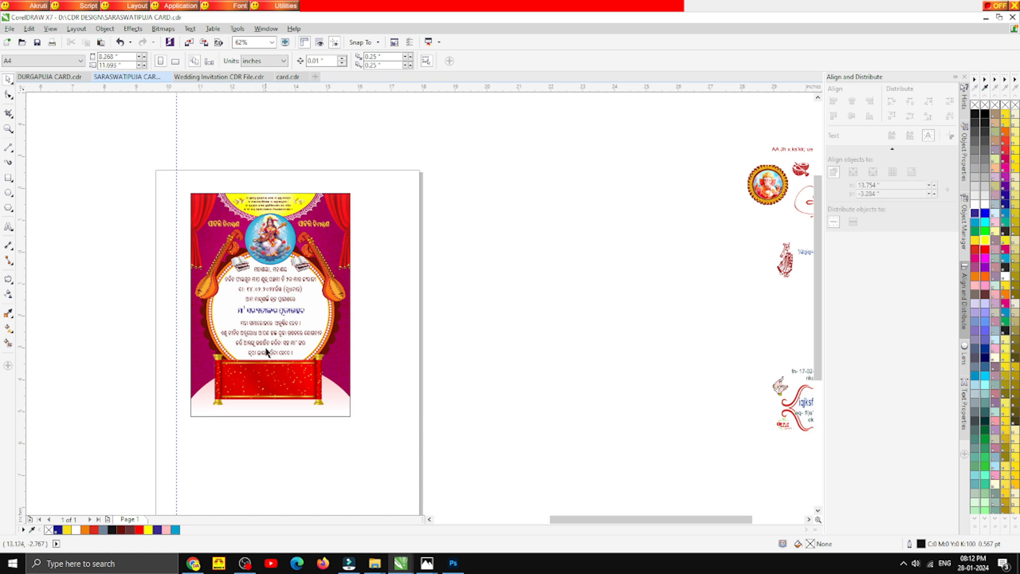
scroll(232, 139, up, 2)
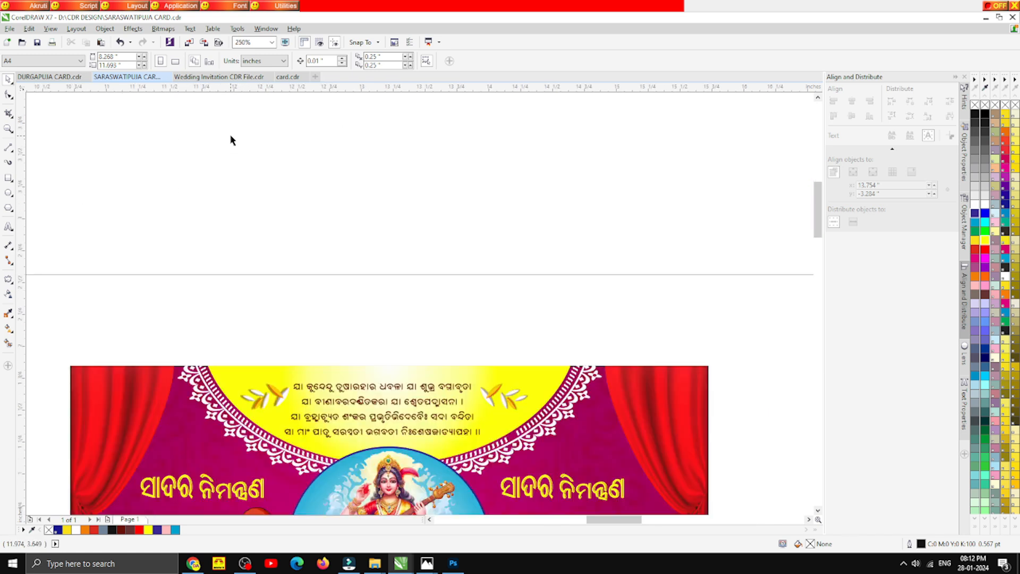
click(8, 226)
click(81, 303)
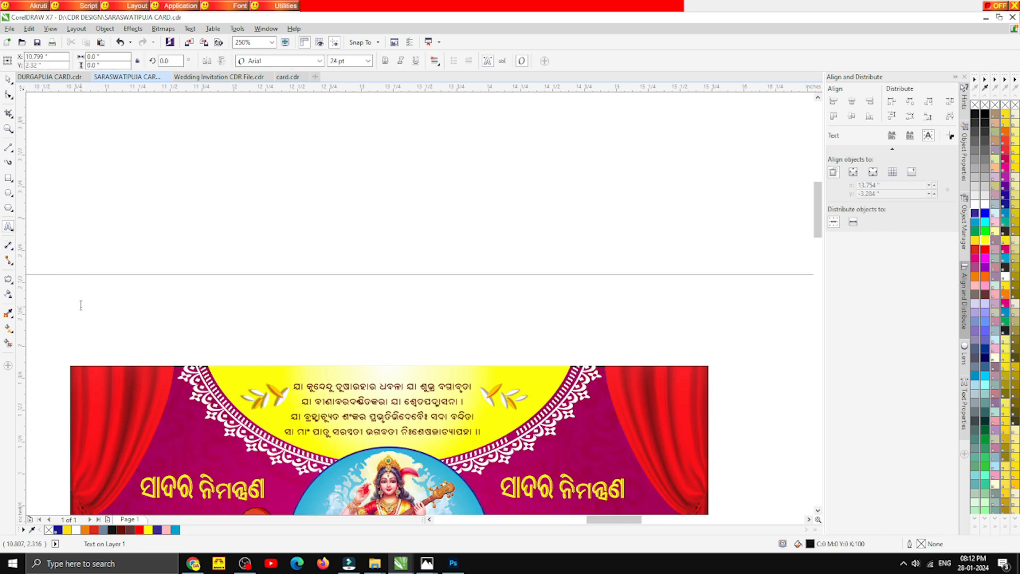
text(FCSDCAVDCVSDACVHAVCSVCJHSE)
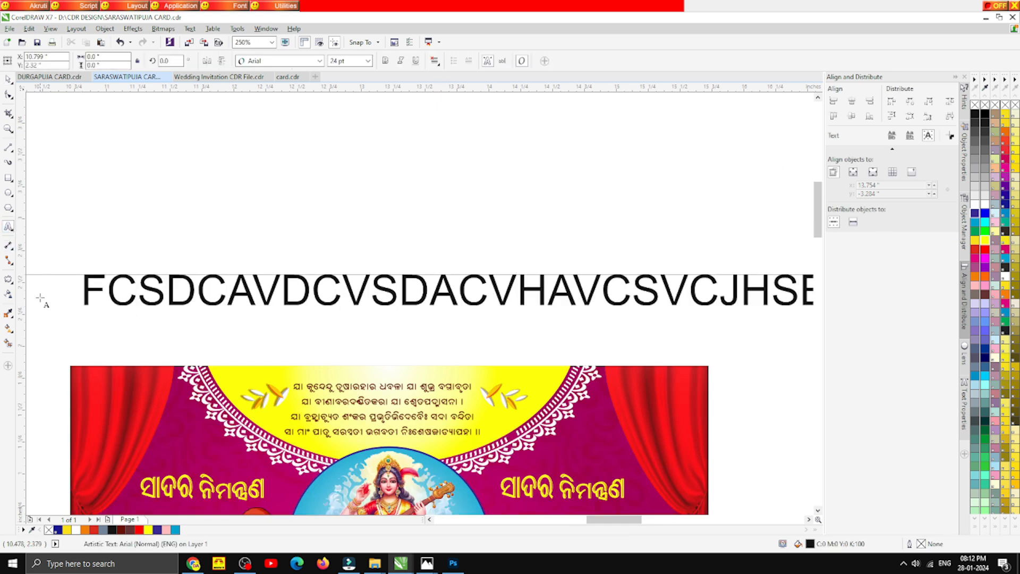
- Set the placeholder text's font to SHREE-SYM-0248 to turn the letters into ornamental symbols
scroll(40, 300, down, 1)
key(ctrl+a)
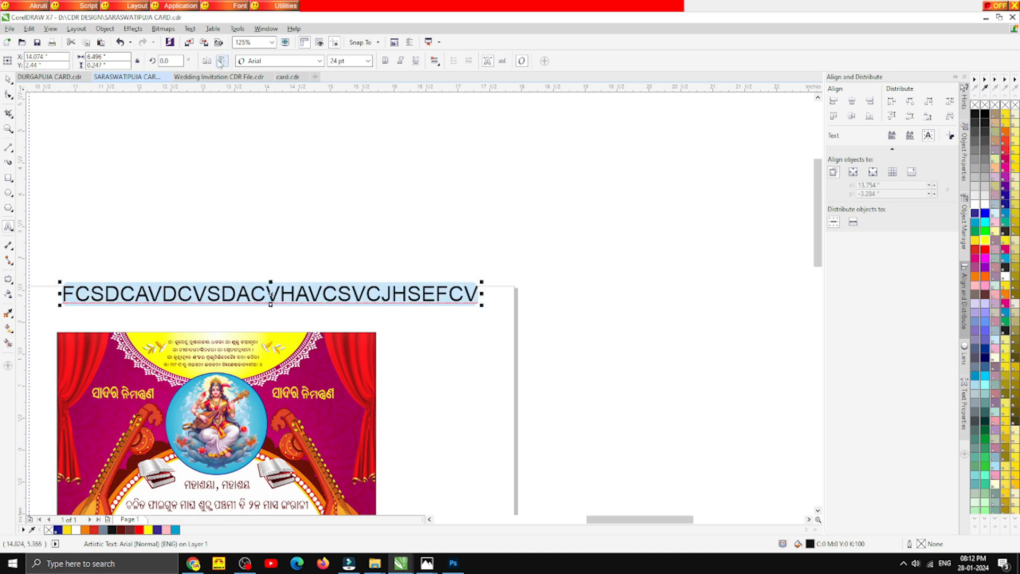
click(320, 61)
scroll(378, 291, down, 14)
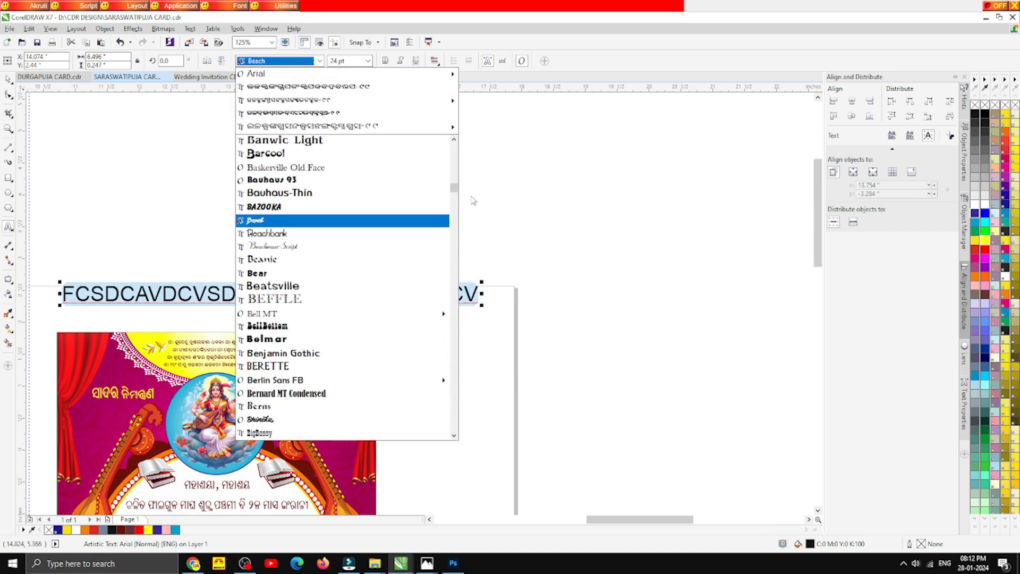
drag(454, 188, 460, 409)
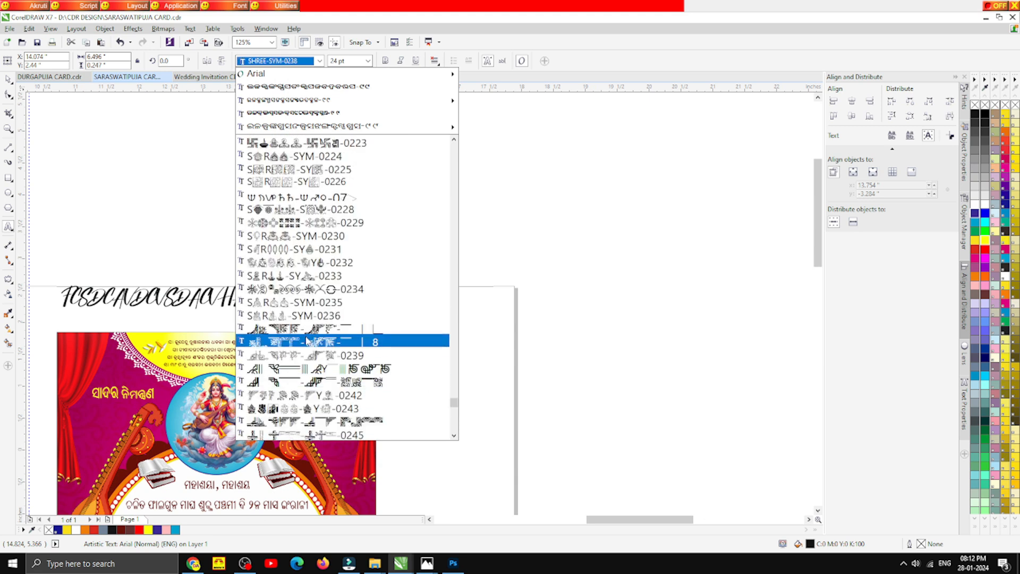
scroll(300, 352, down, 2)
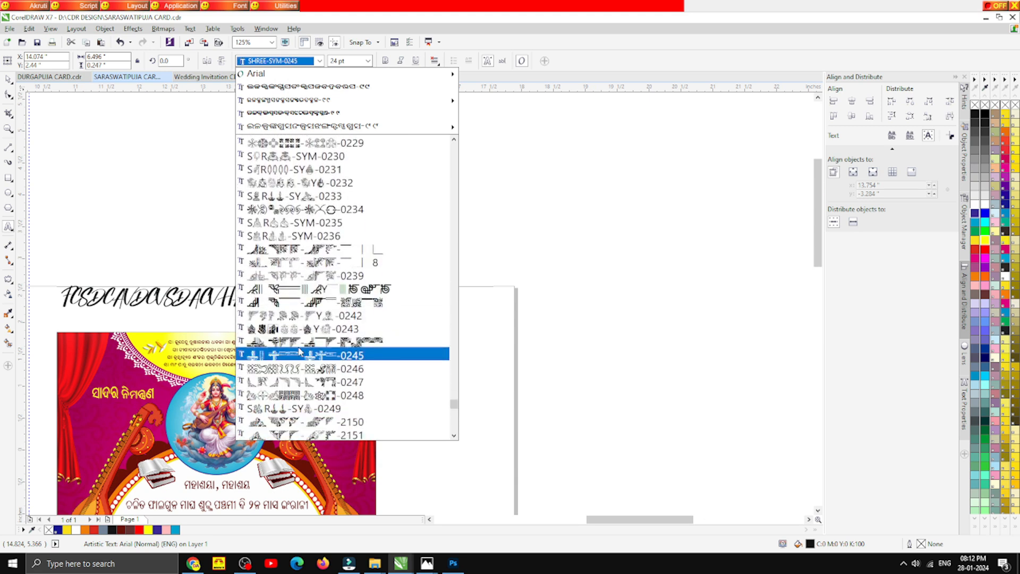
click(300, 395)
click(170, 299)
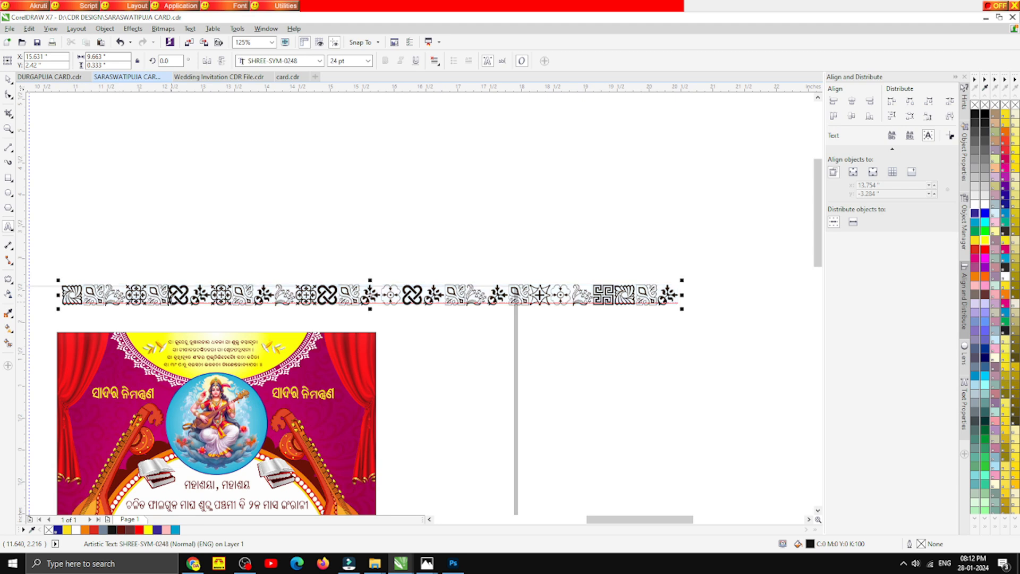
- Delete every ornamental symbol after the first one, leaving only the leafy square motif
scroll(627, 306, up, 2)
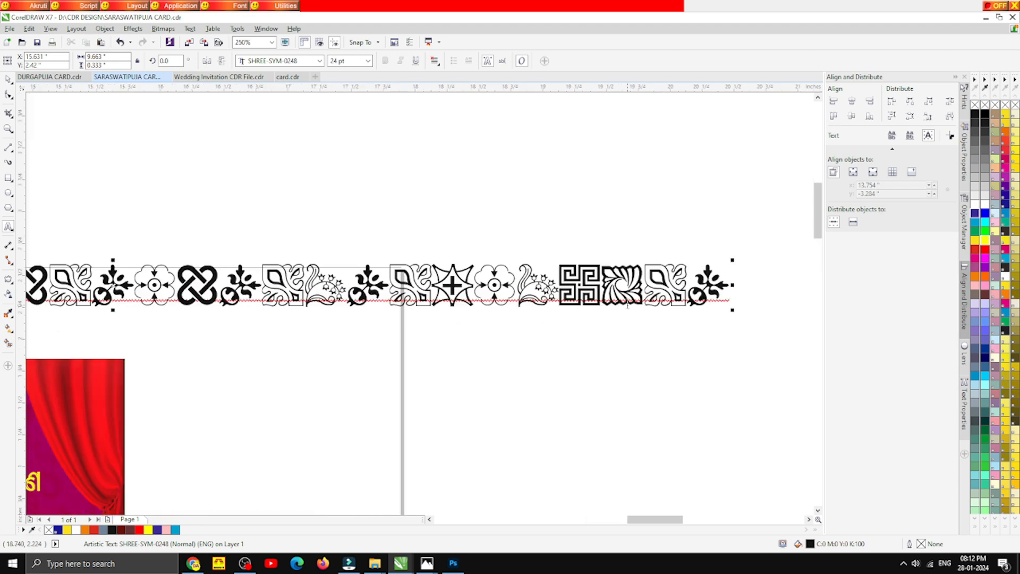
scroll(601, 288, down, 1)
drag(601, 289, 58, 287)
key(Delete)
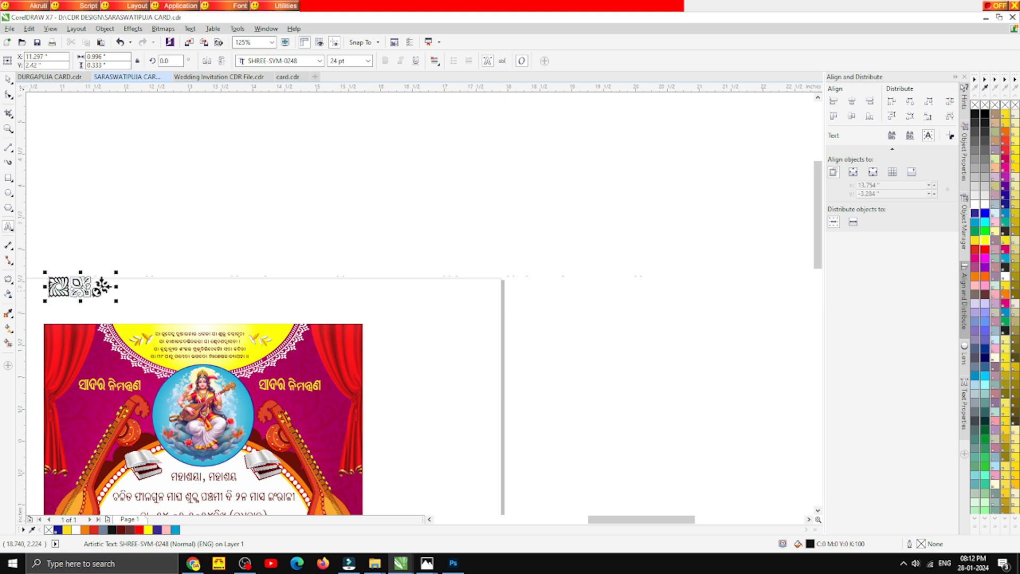
drag(153, 289, 70, 287)
key(Delete)
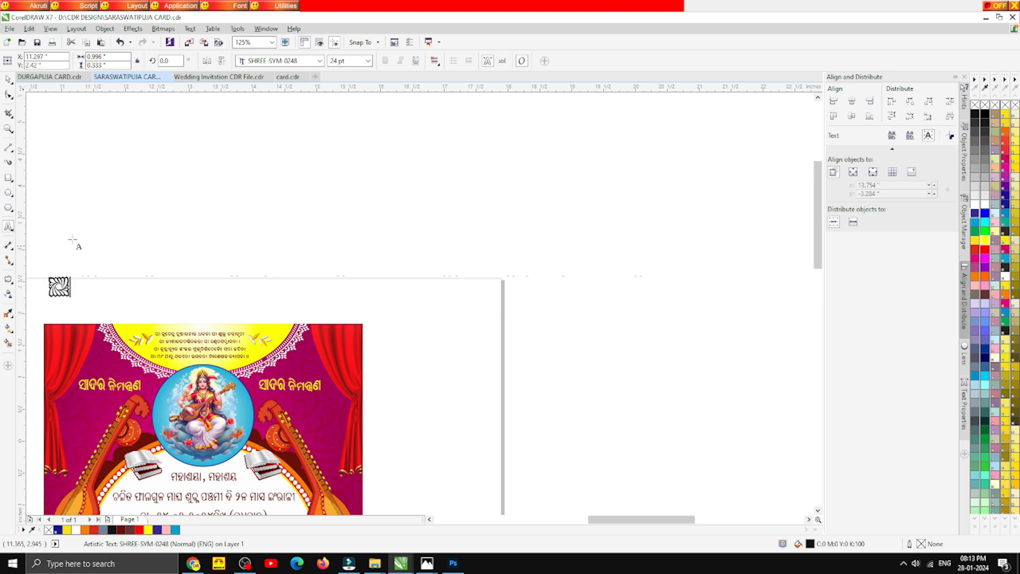
- Place the square motif in the card's bottom-left corner at about 0.28 inch wide and fill it with dark maroon
scroll(227, 144, down, 2)
drag(185, 177, 164, 305)
scroll(199, 290, up, 5)
scroll(206, 282, down, 5)
scroll(177, 296, up, 5)
drag(225, 281, 307, 334)
scroll(188, 304, down, 1)
click(120, 529)
- Duplicate the maroon motif side by side into a row of 19 along the card's bottom edge
scroll(148, 354, up, 1)
scroll(146, 329, down, 2)
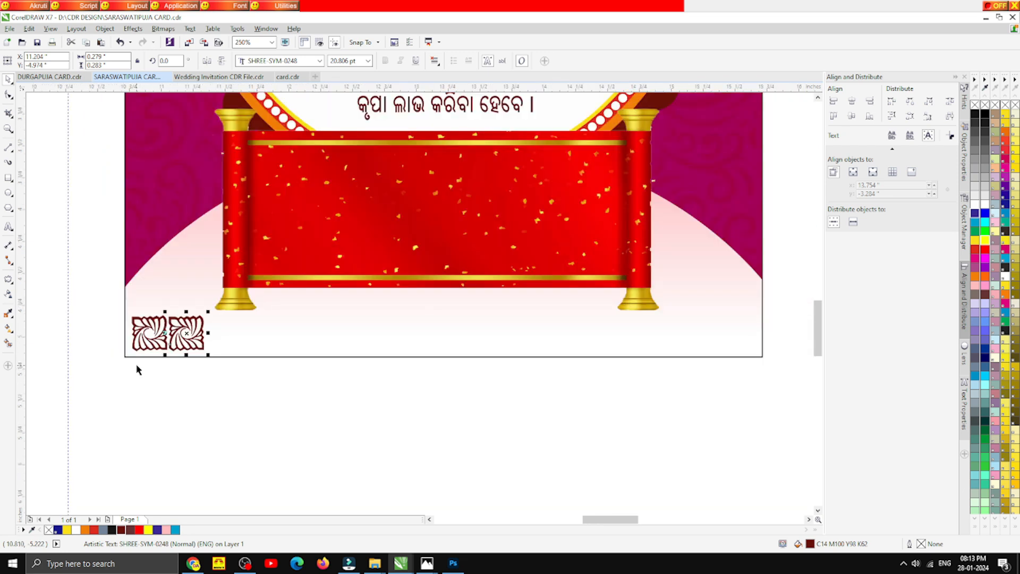
key(ctrl+d)
key(ctrl+d)
key(ctrl+d)
key(ctrl+d)
key(ctrl+d)
key(ctrl+d)
key(ctrl+d)
key(ctrl+d)
key(ctrl+d)
scroll(138, 370, down, 1)
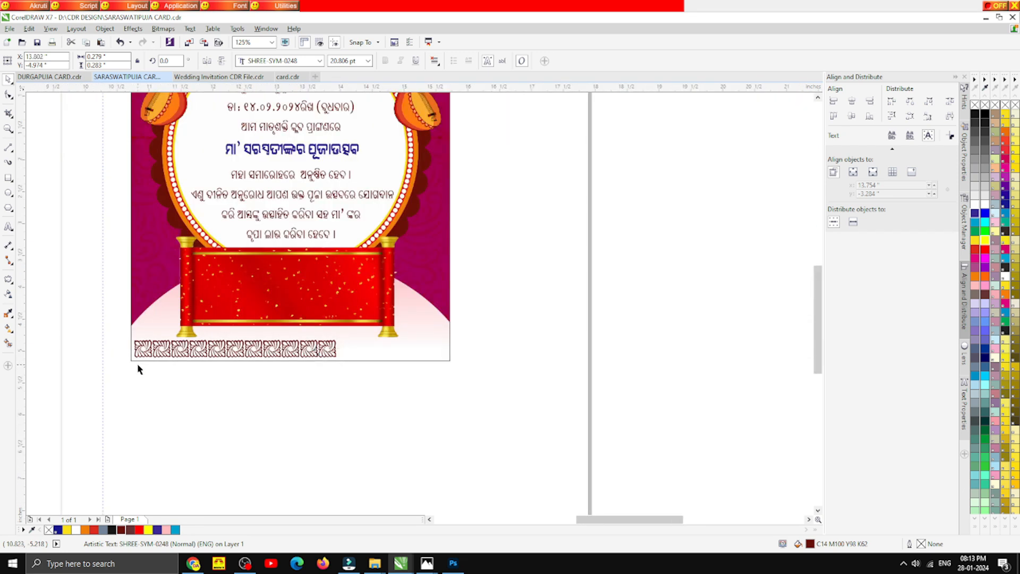
key(ctrl+d)
key(ctrl+d)
key(ctrl+d)
key(ctrl+d)
key(ctrl+d)
key(ctrl+d)
key(ctrl+d)
key(ctrl+d)
- Scale the whole motif row down to about 4.95 inches wide and nudge it to sit along the card's bottom edge
drag(569, 383, 123, 329)
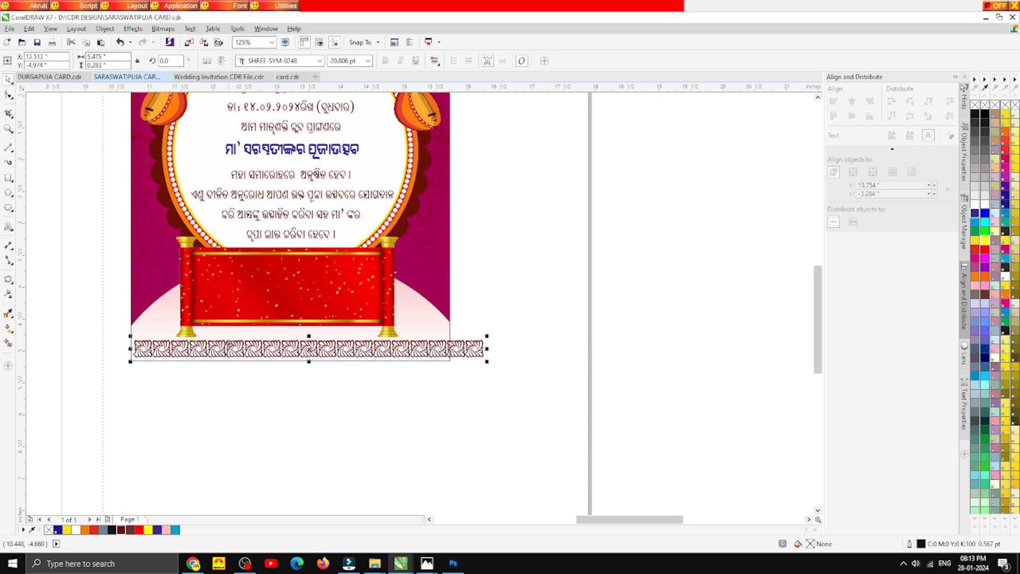
drag(483, 362, 452, 369)
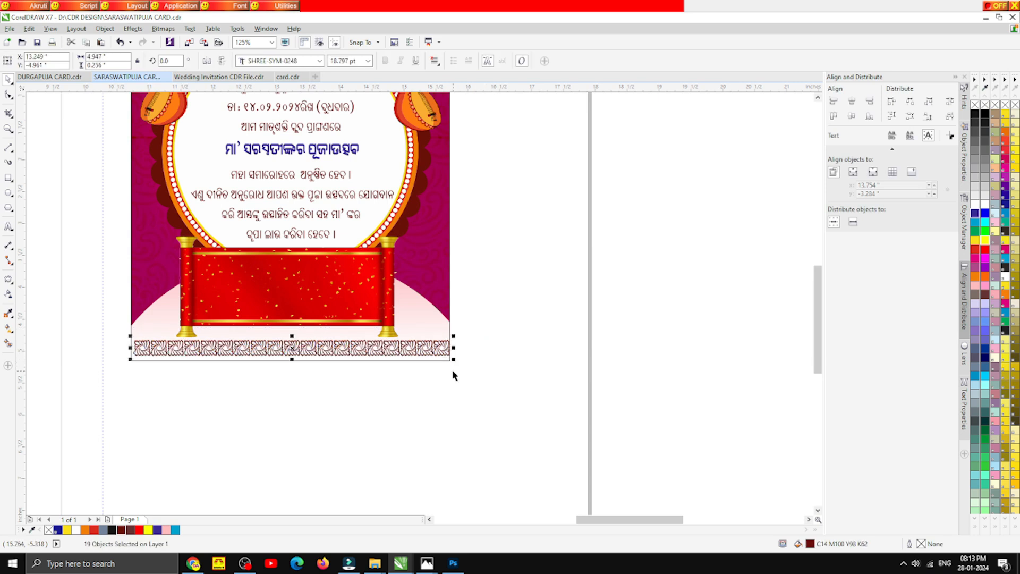
key(Down)
key(Down)
key(Up)
- PowerClip the row of maroon motifs inside the card's background
right_click(307, 346)
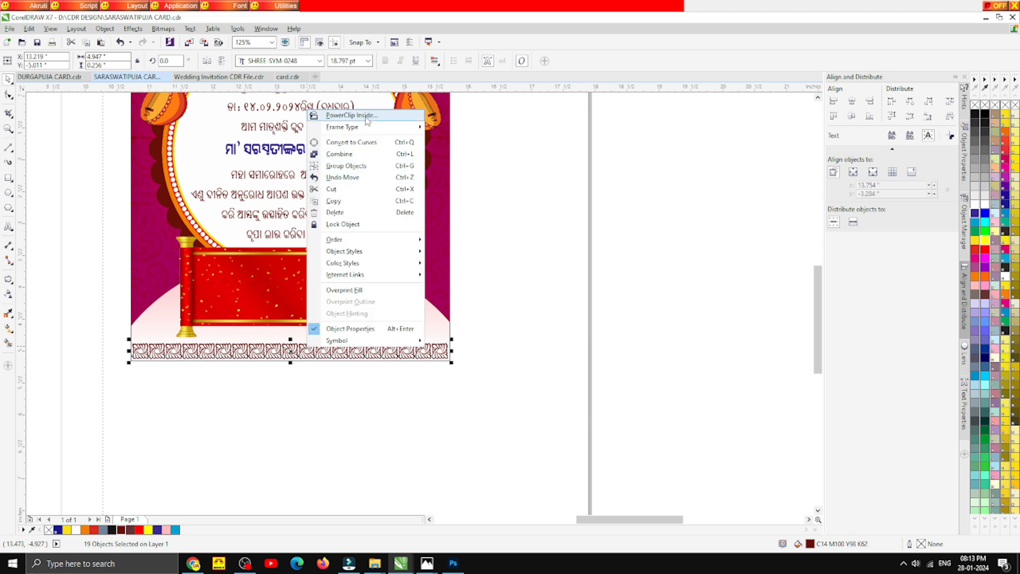
click(332, 112)
click(417, 273)
click(527, 364)
- Examine the whole card layout, from the verse ornament and goddess down to the scroll and motif border
scroll(369, 365, down, 2)
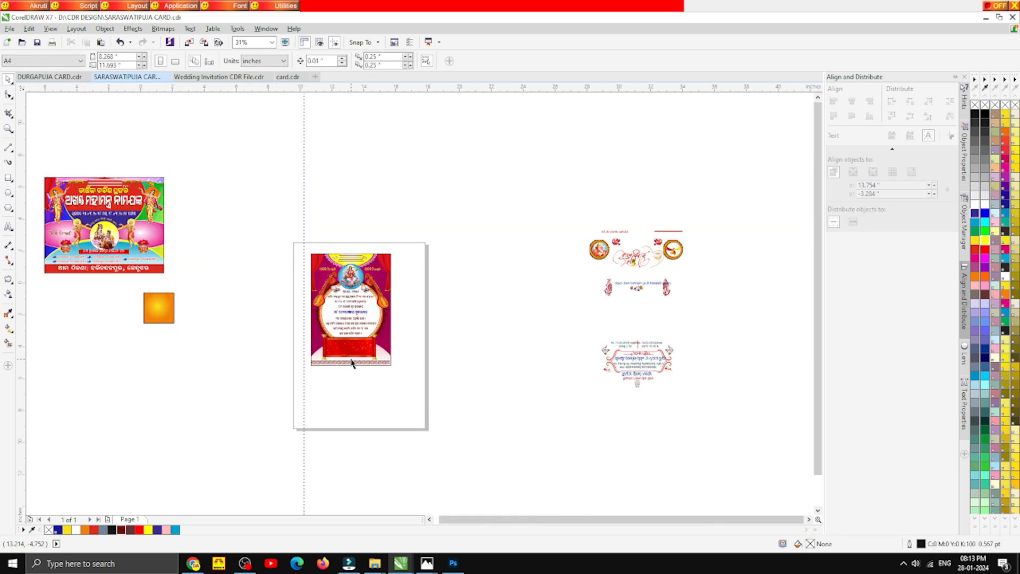
scroll(351, 358, up, 1)
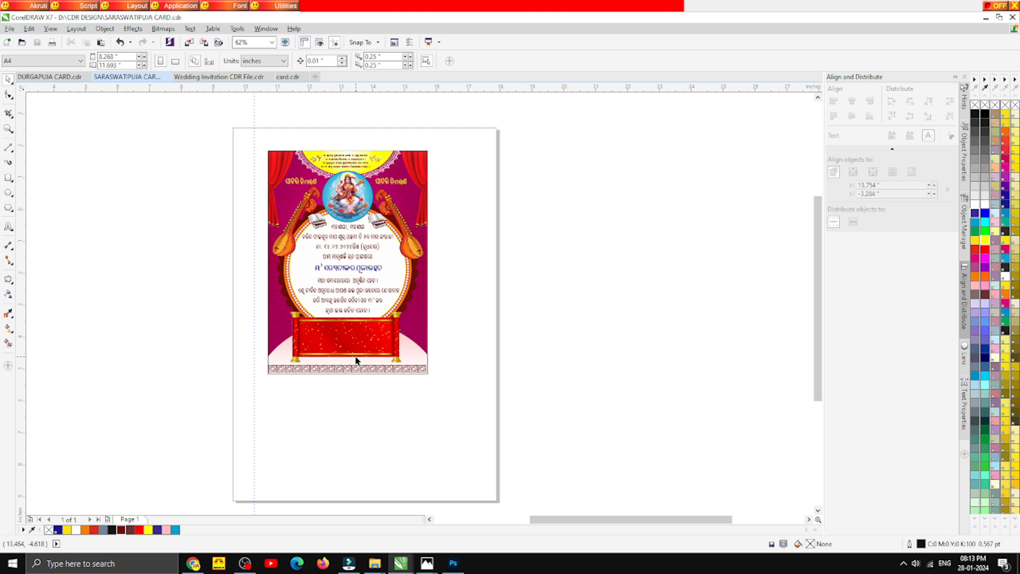
scroll(350, 202, up, 1)
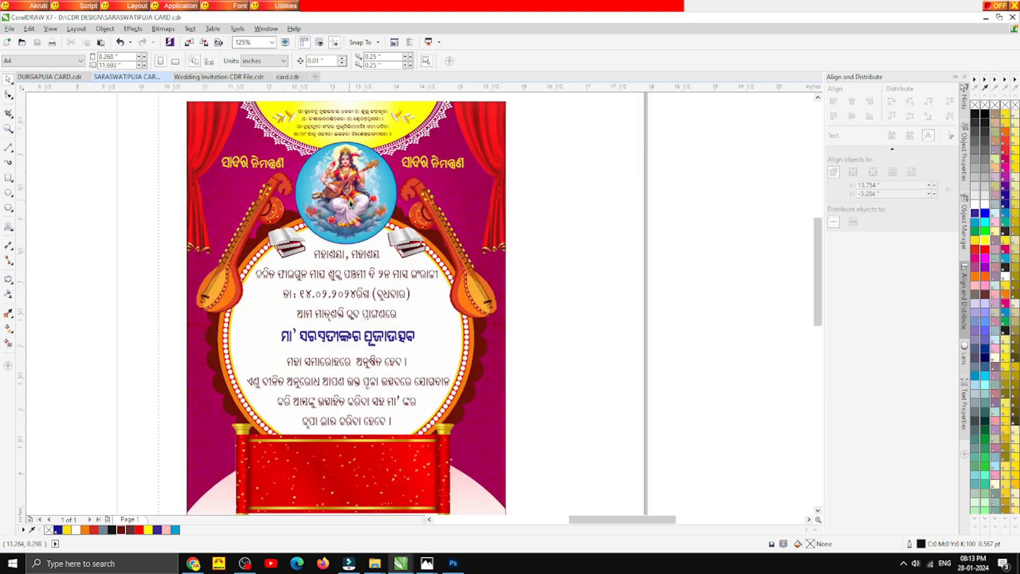
scroll(327, 201, down, 1)
scroll(246, 210, down, 1)
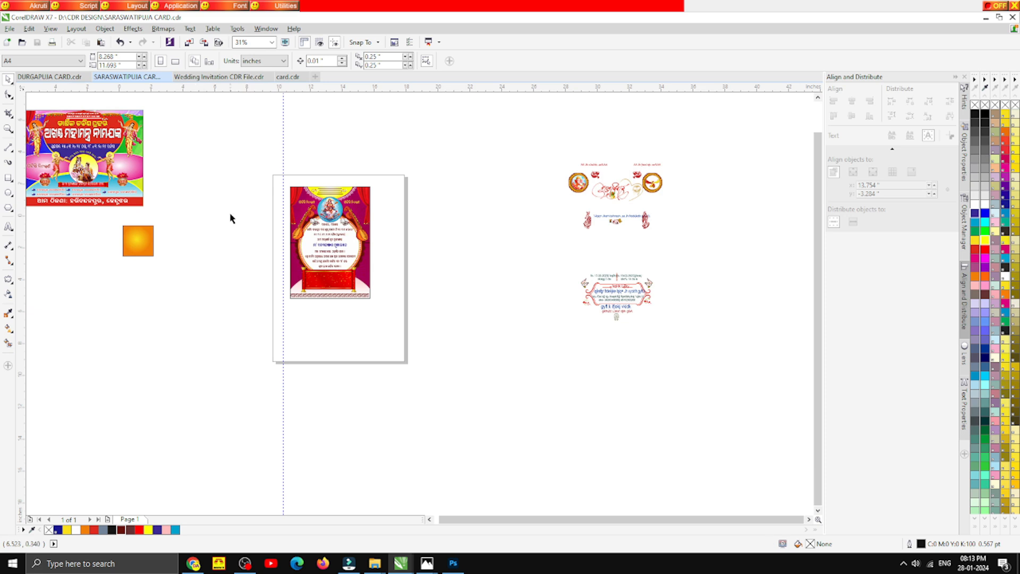
scroll(332, 259, up, 1)
scroll(326, 147, up, 1)
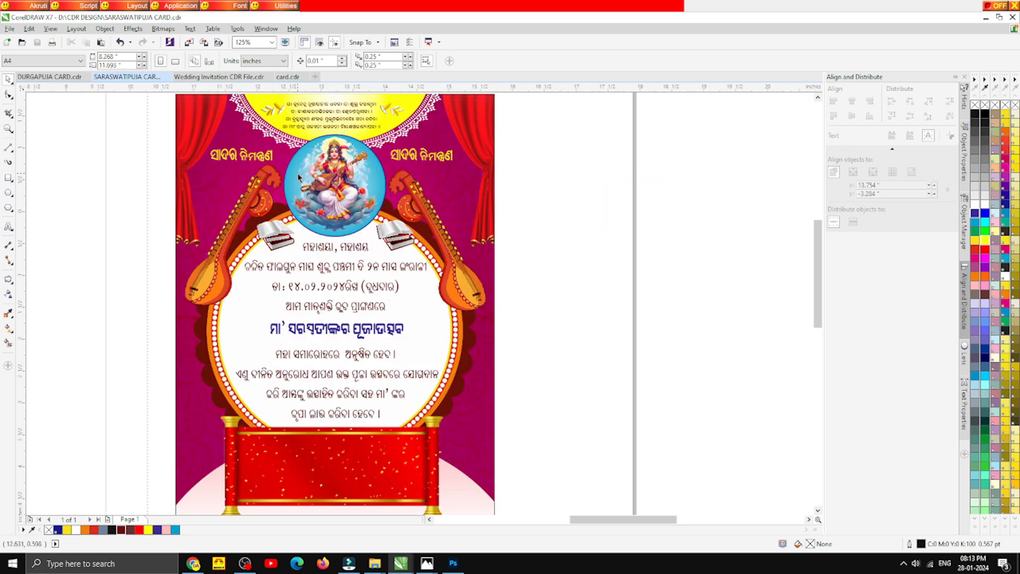
scroll(321, 197, down, 1)
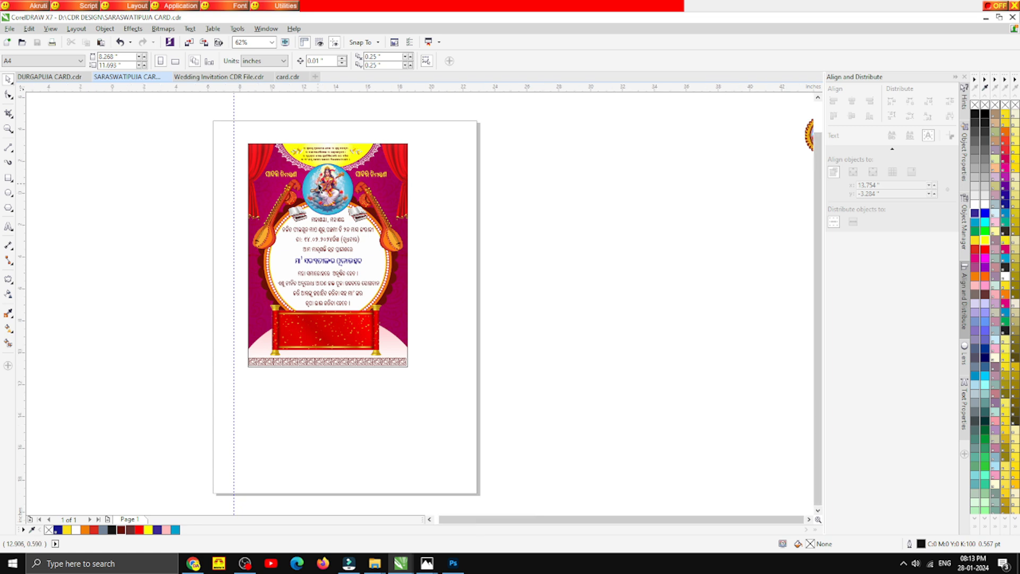
scroll(321, 184, down, 1)
- Copy the kneeling woman with flowers from DURGAPUJA CARD.cdr into the Saraswati Puja card and place her to the right of the red scroll
click(48, 77)
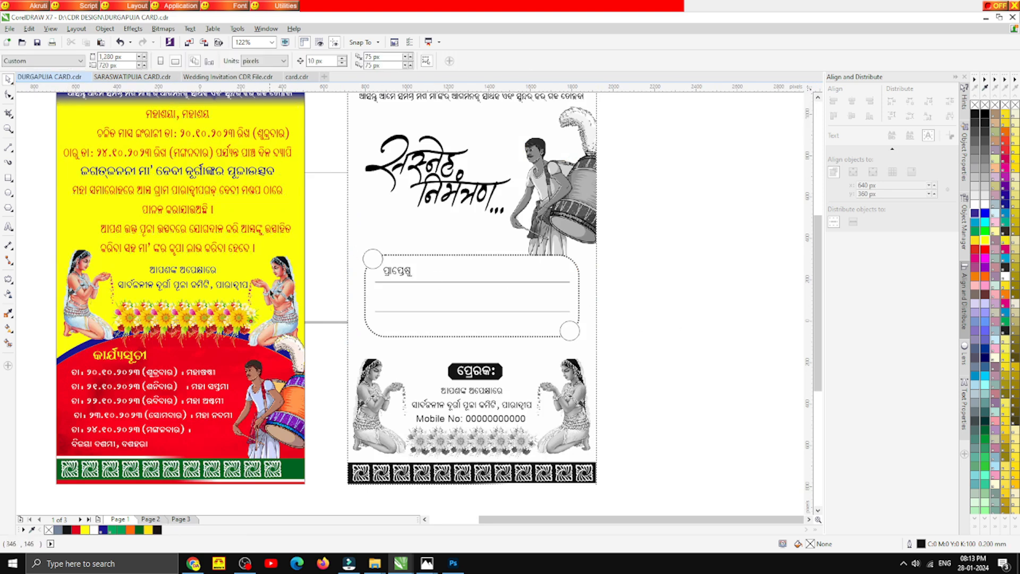
click(245, 254)
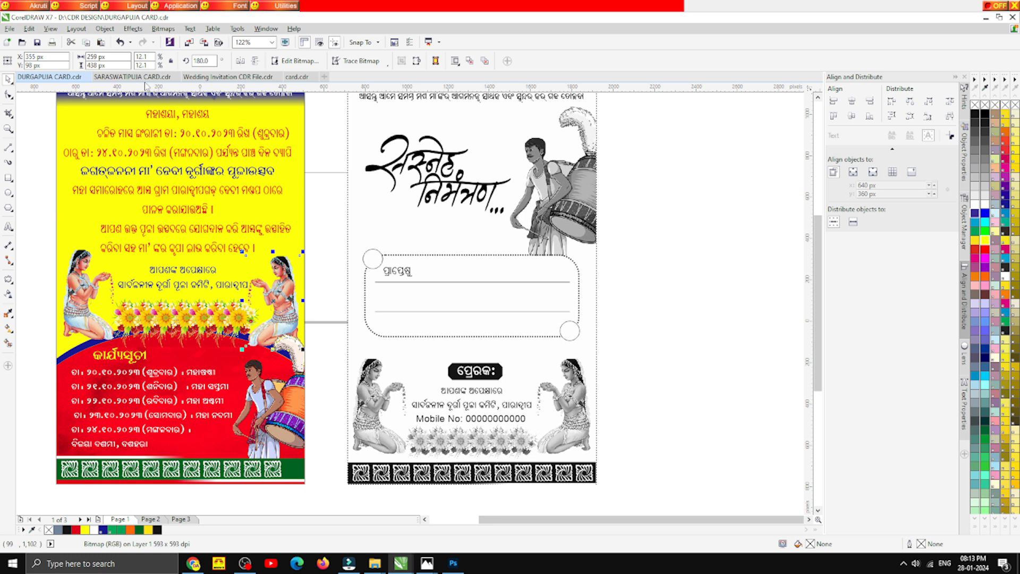
click(133, 77)
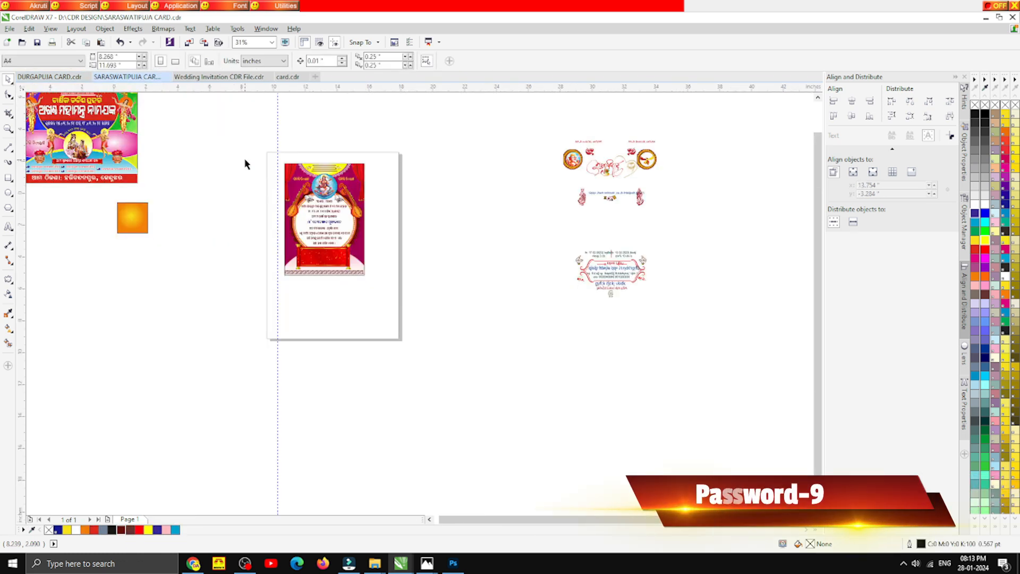
key(ctrl+v)
scroll(329, 240, up, 2)
drag(299, 307, 439, 296)
- Duplicate the kneeling woman to the left of the red scroll and mirror the copy horizontally so she faces the scroll
scroll(439, 296, up, 3)
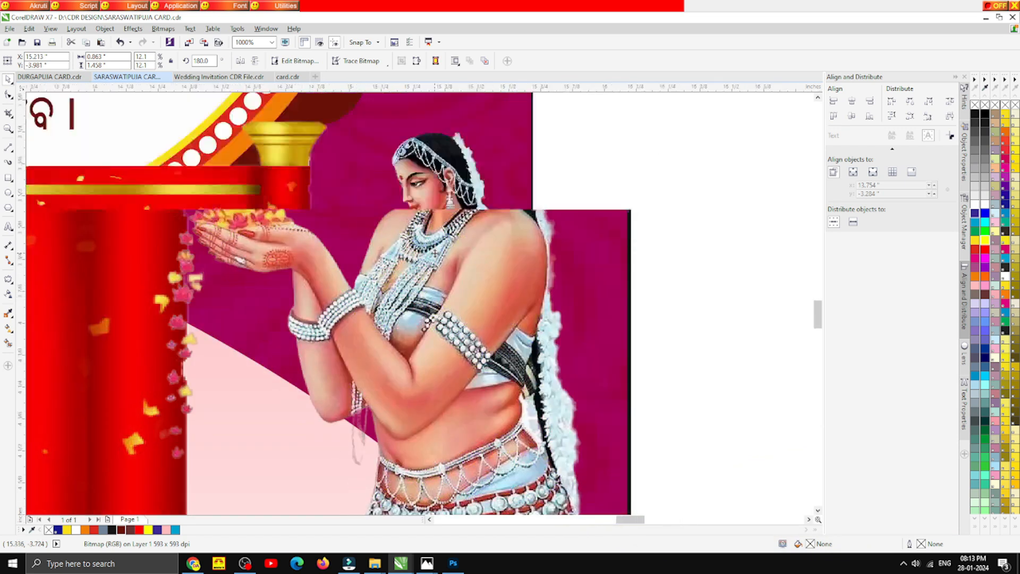
scroll(431, 251, down, 2)
scroll(433, 254, down, 1)
drag(434, 254, 178, 255)
right_click(178, 255)
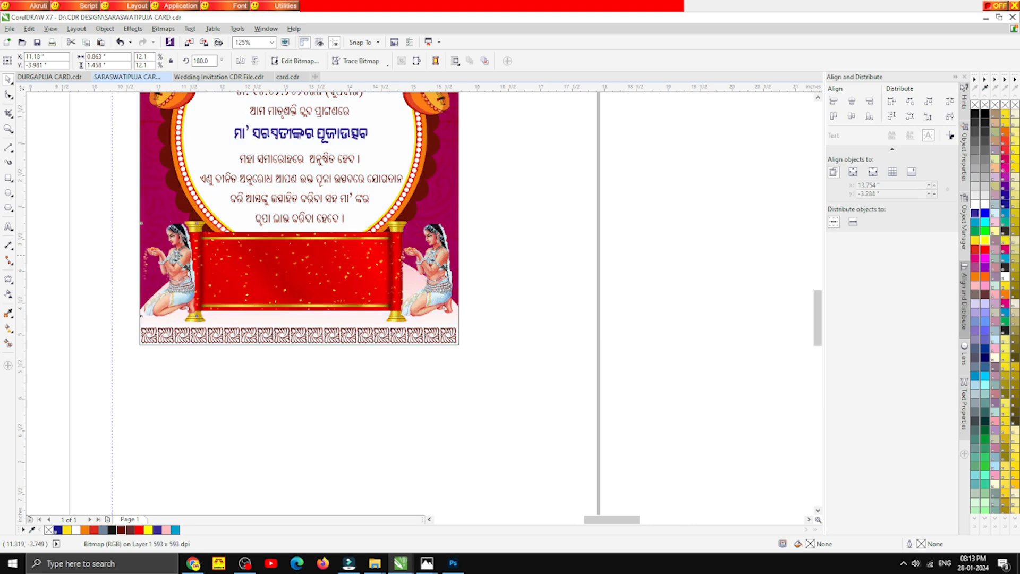
scroll(178, 255, up, 1)
click(240, 61)
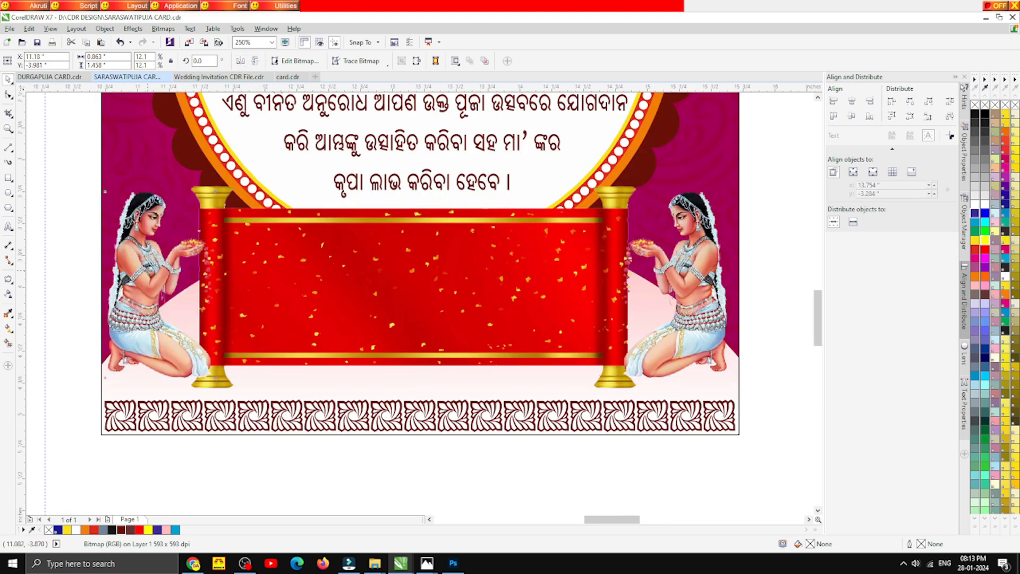
- Examine the card with both kneeling women in place, checking the overall balance and the invitation text
click(81, 274)
scroll(265, 297, down, 1)
scroll(260, 287, down, 1)
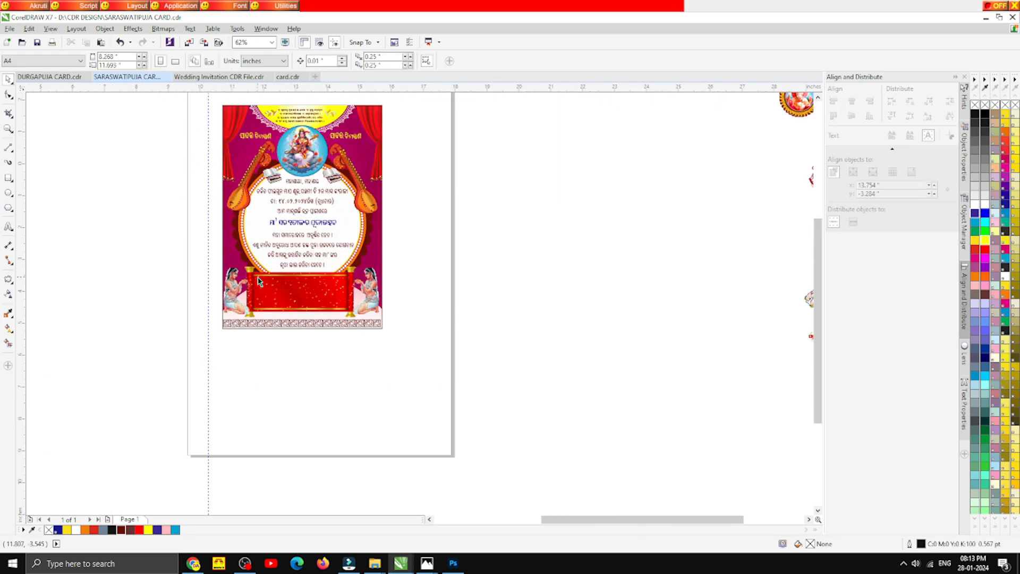
scroll(260, 281, up, 1)
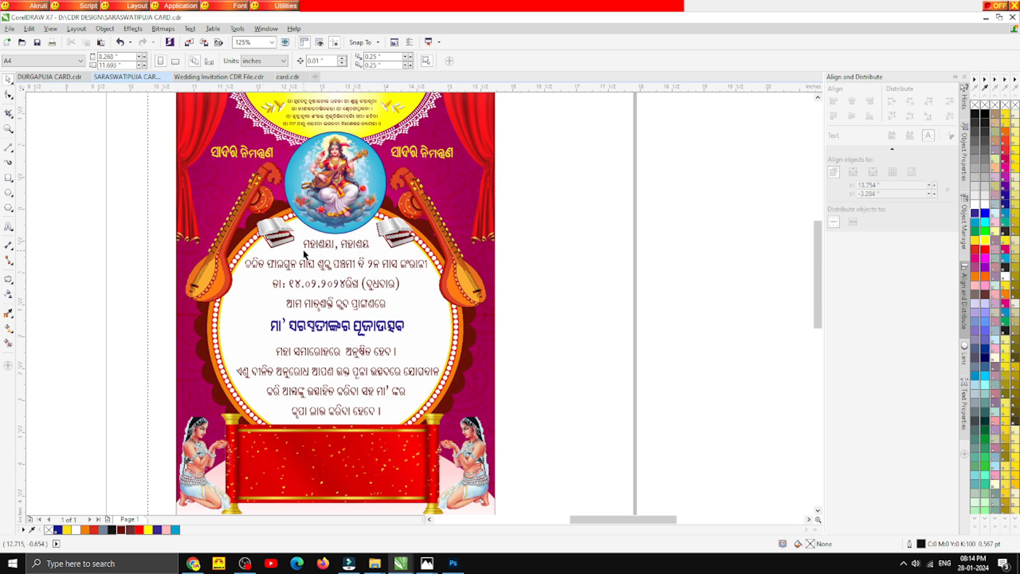
scroll(303, 254, down, 1)
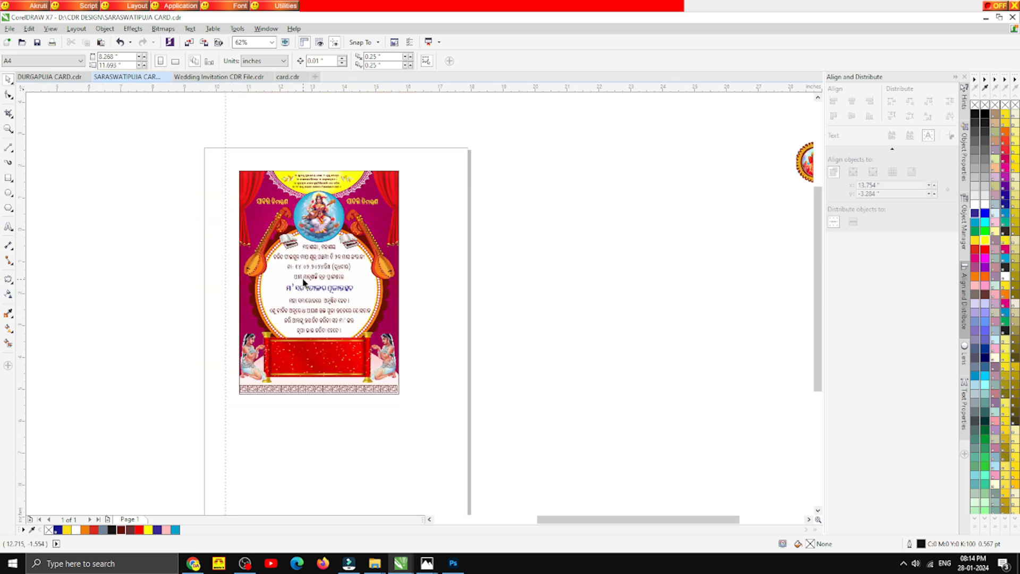
scroll(303, 280, up, 1)
scroll(303, 280, down, 1)
scroll(303, 282, down, 1)
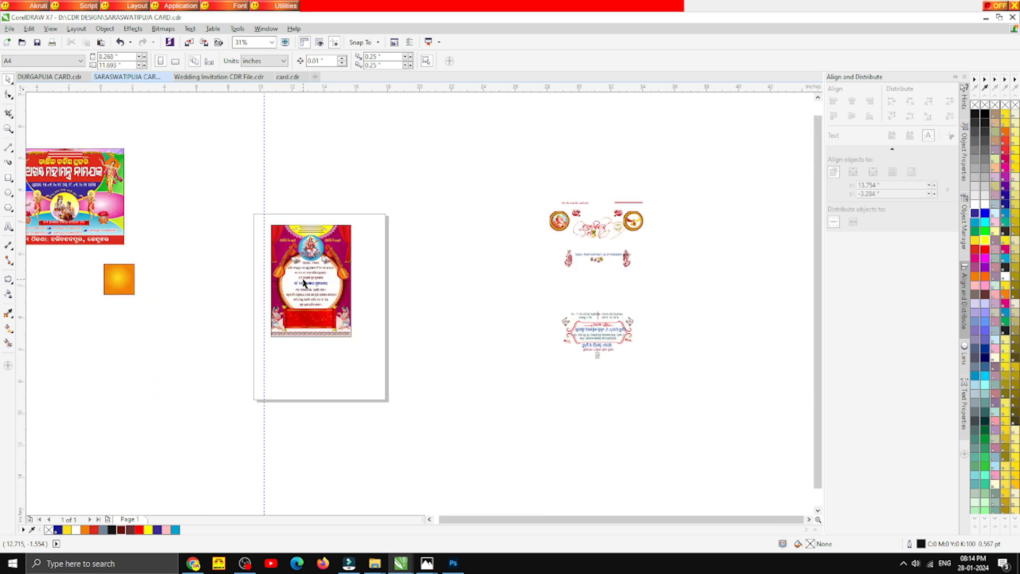
scroll(326, 297, up, 1)
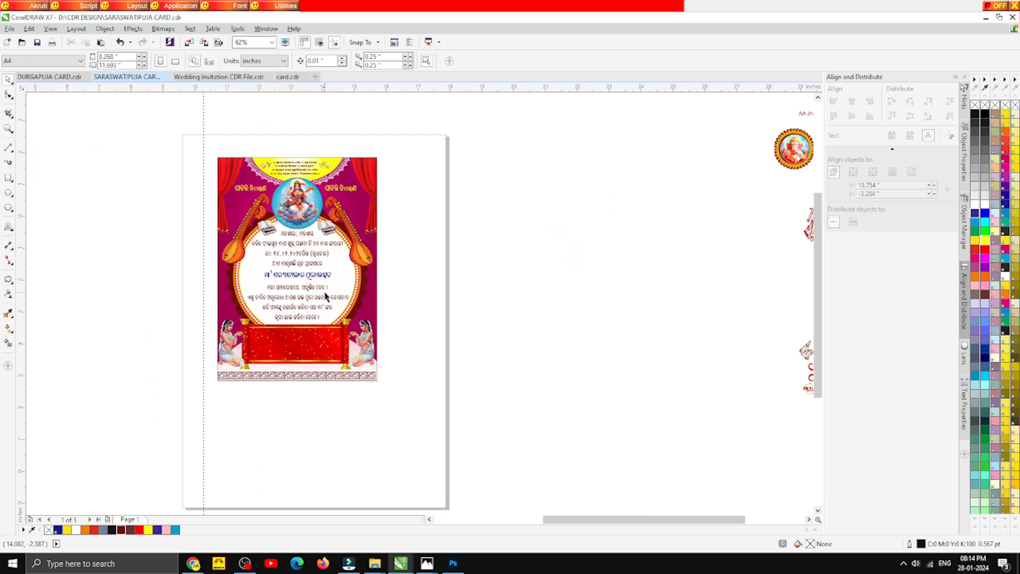